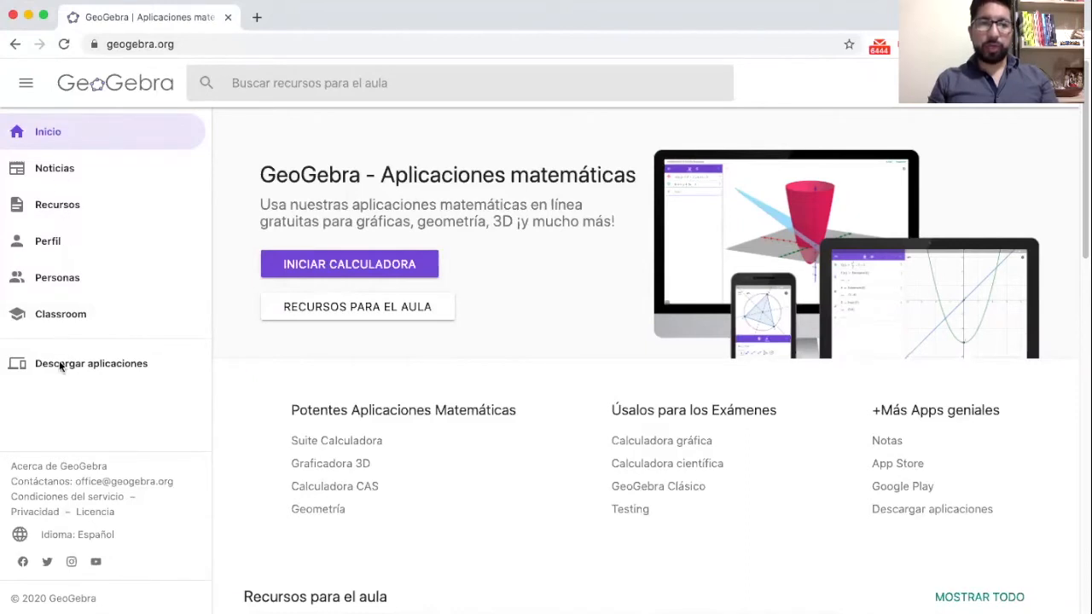
Open GeoGebra Clásico from the website's home page and dismiss its list of perspectives
click(51, 207)
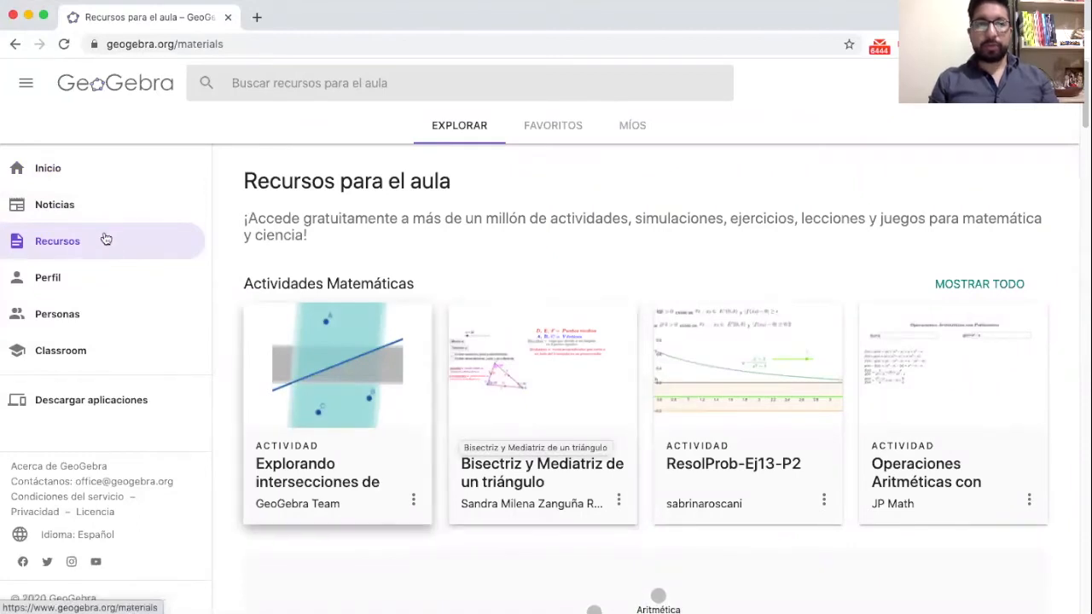
click(43, 170)
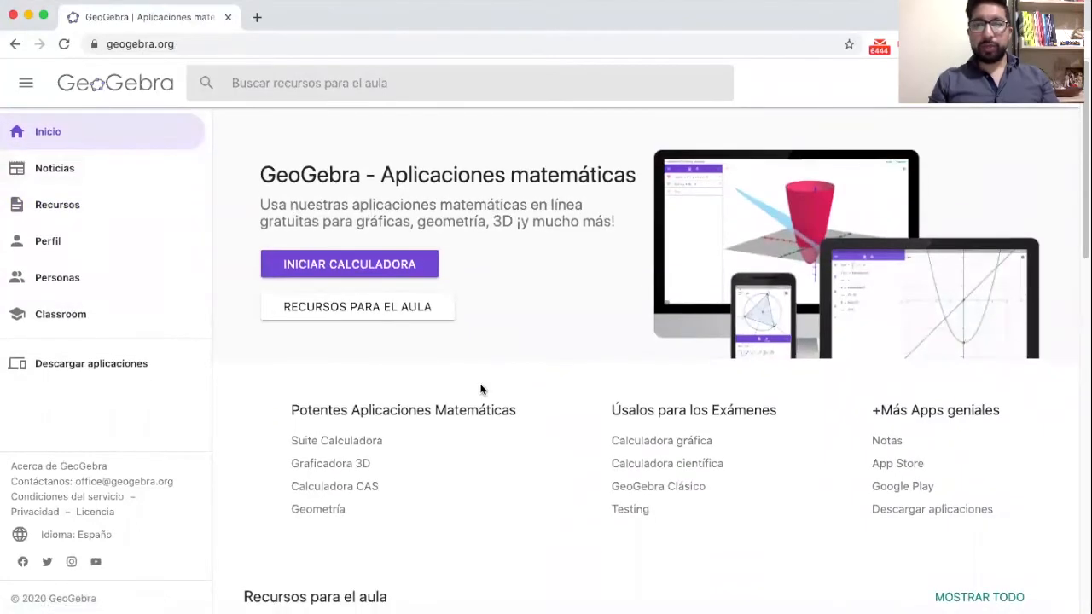
click(692, 488)
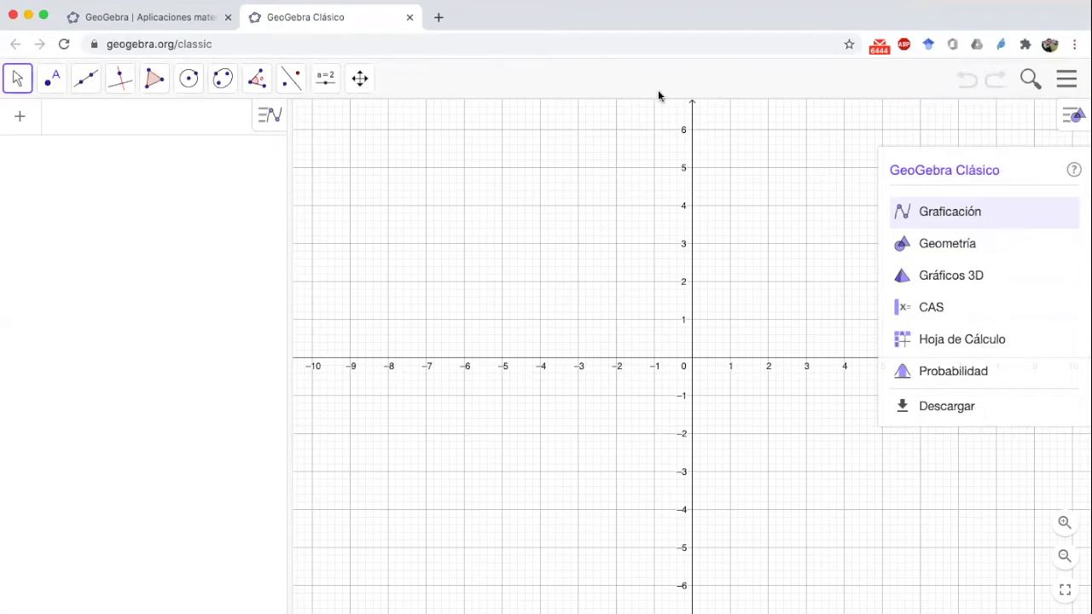
click(778, 185)
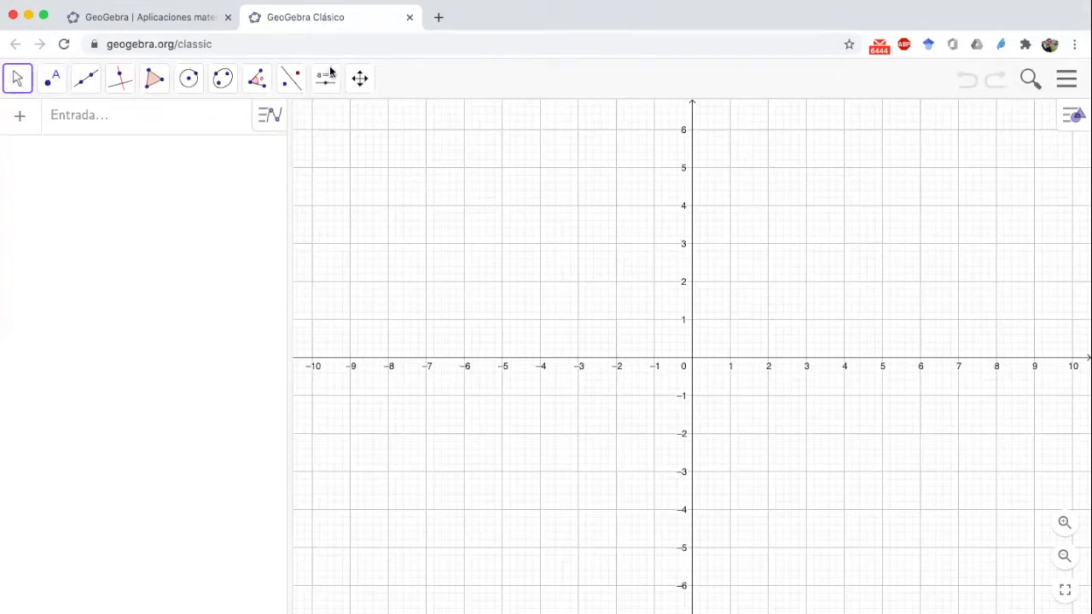
click(19, 82)
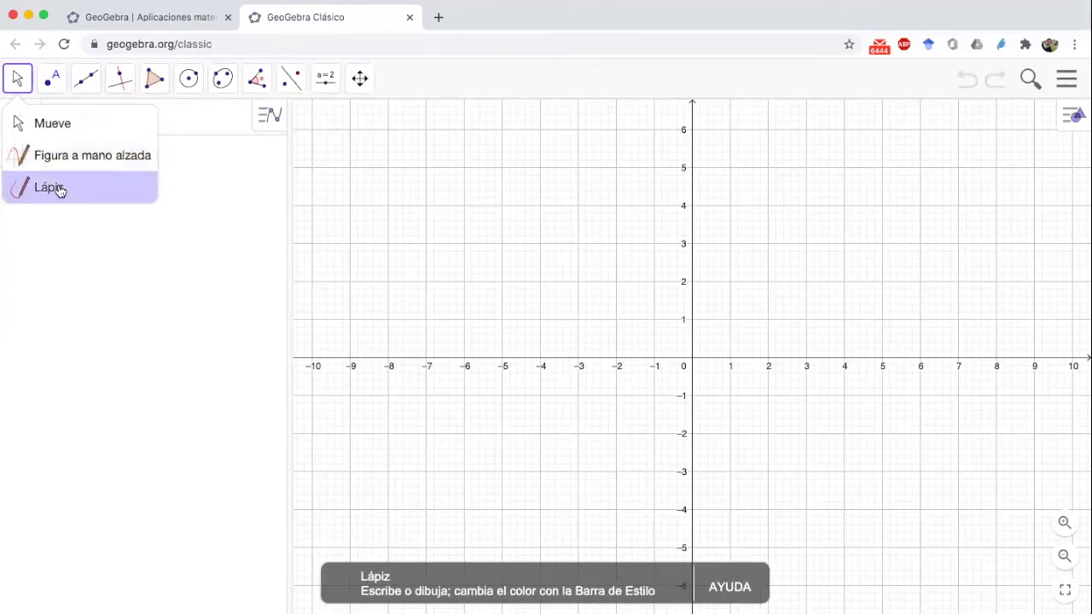
click(19, 80)
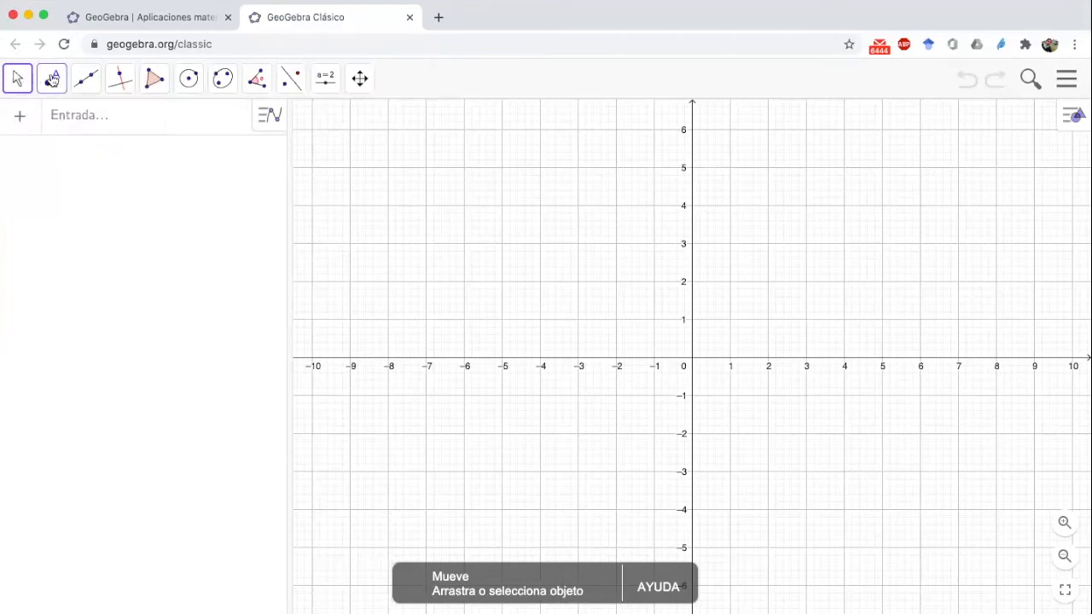
Place four points on the grid at (1, 3), (2, 2), (4, 4) and (2, 5)
click(52, 80)
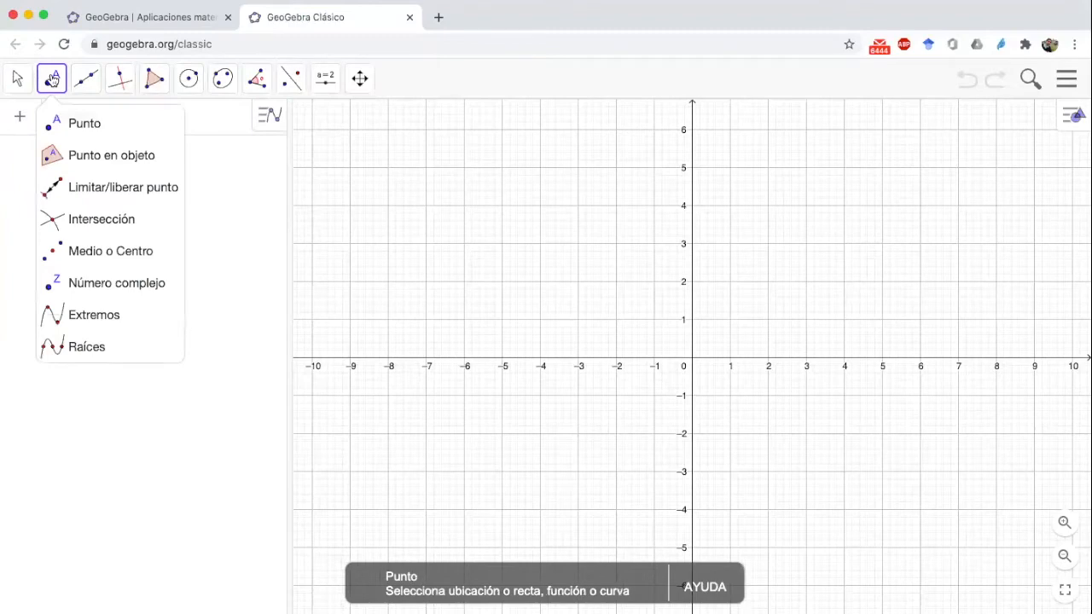
click(74, 126)
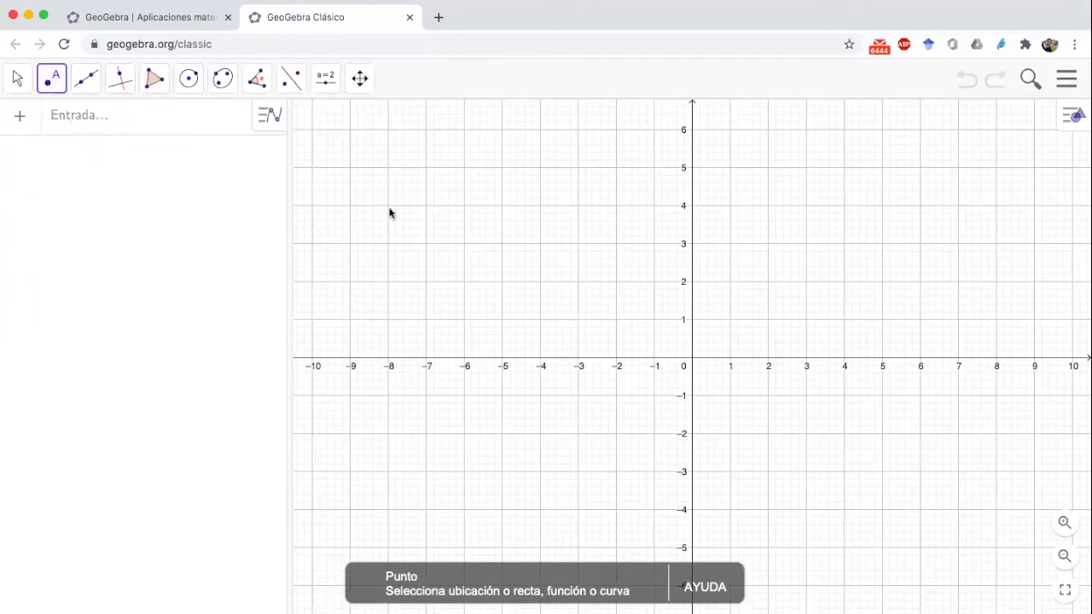
click(731, 246)
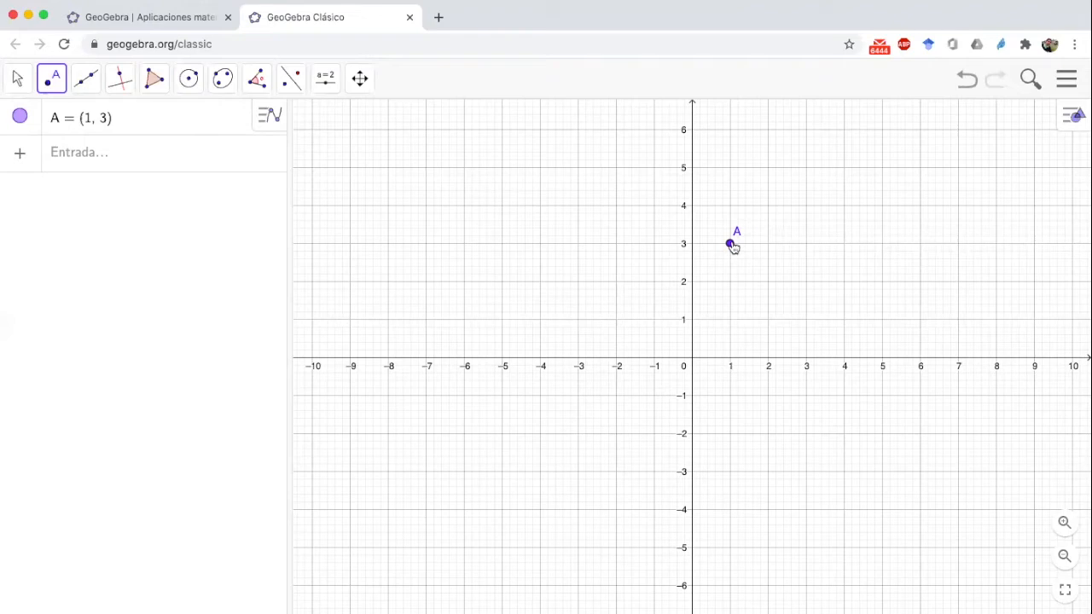
click(768, 281)
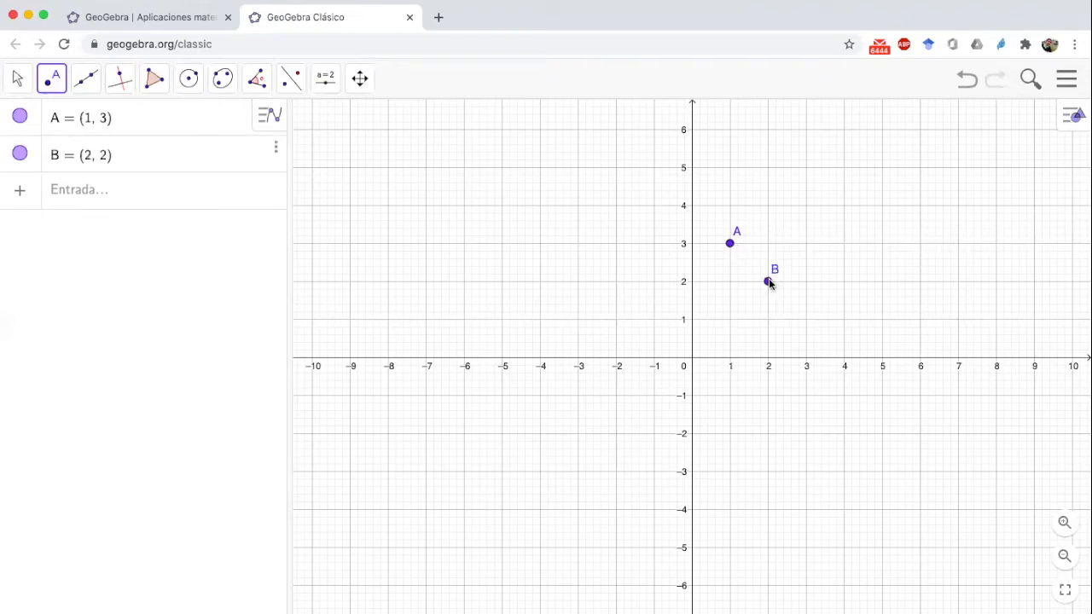
click(844, 206)
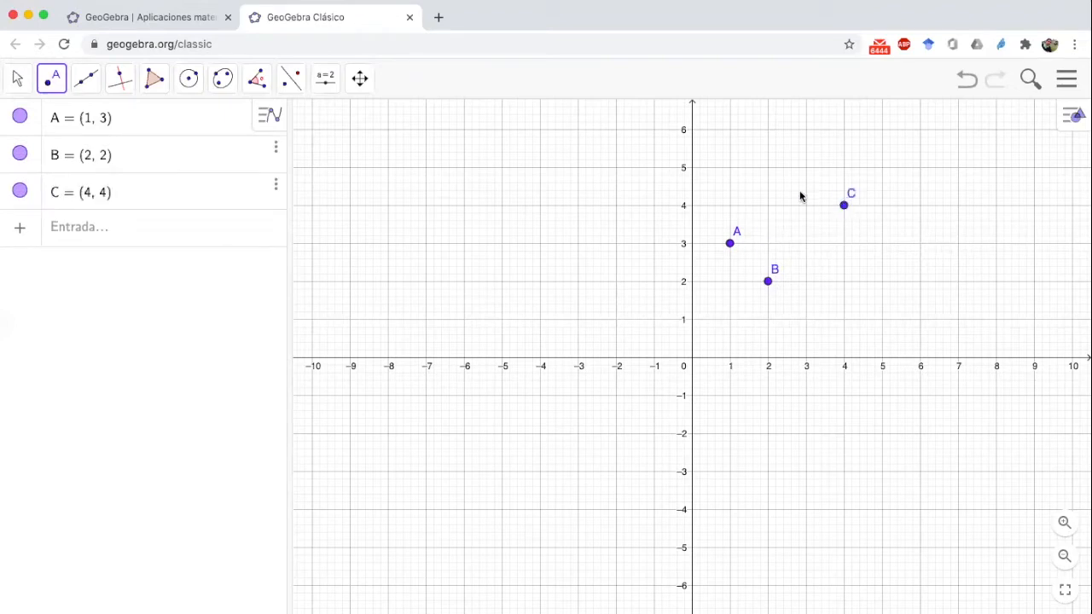
click(767, 168)
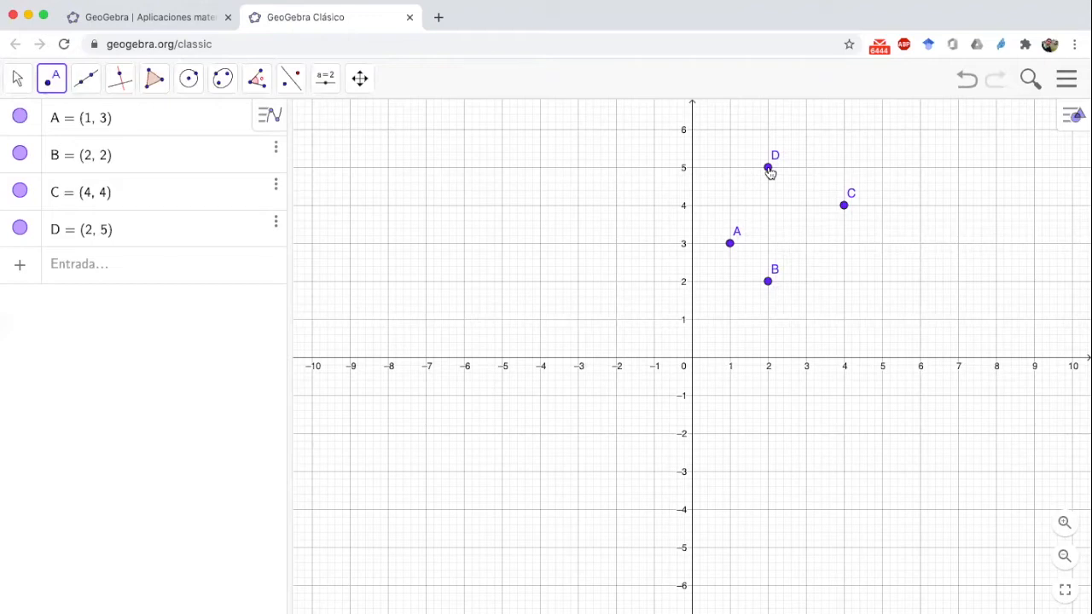
Rename the point at (2, 5) to p
right_click(768, 169)
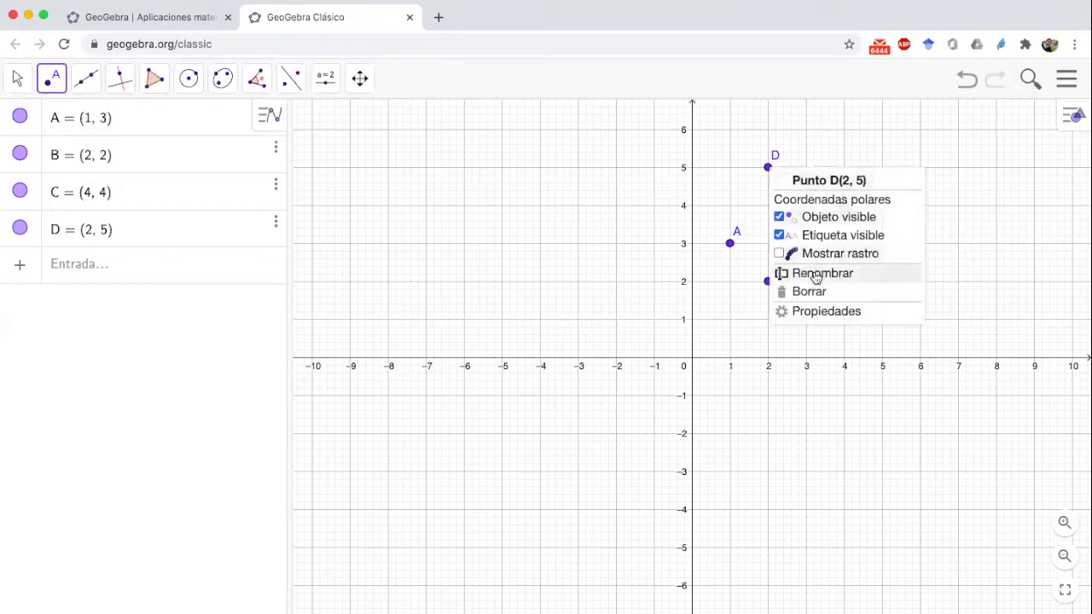
click(816, 274)
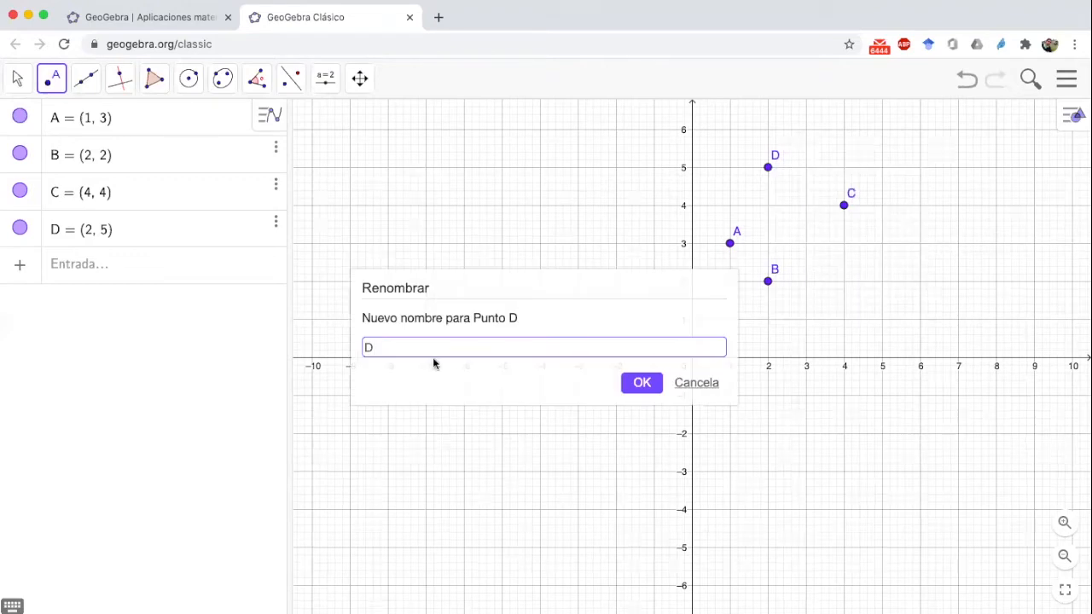
key(BackSpace)
text(p)
click(641, 383)
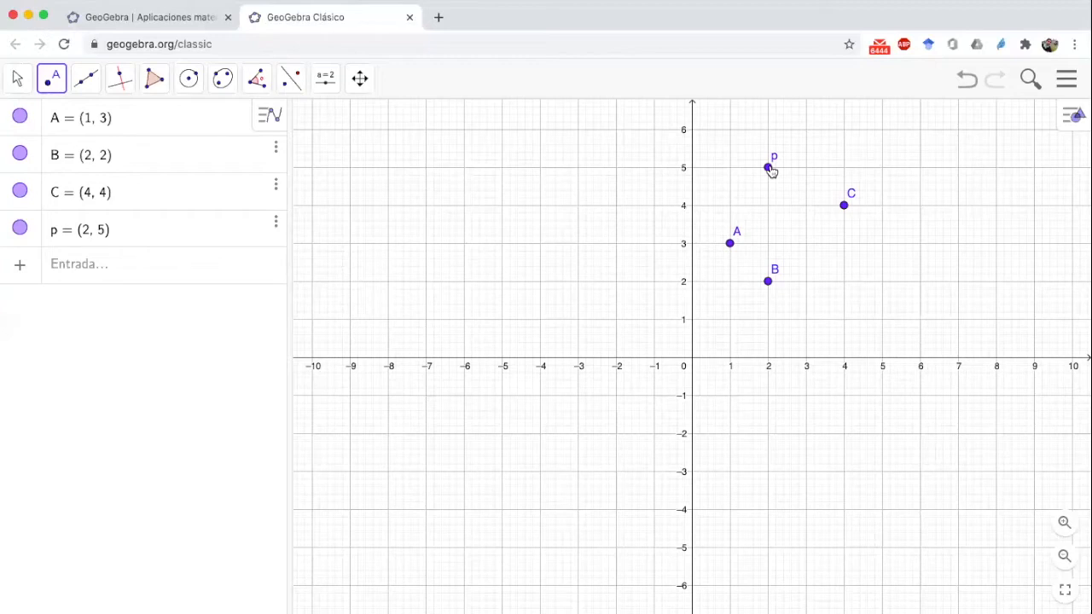
Rename the point at (2, 5) with a subscript, as P_1
right_click(769, 168)
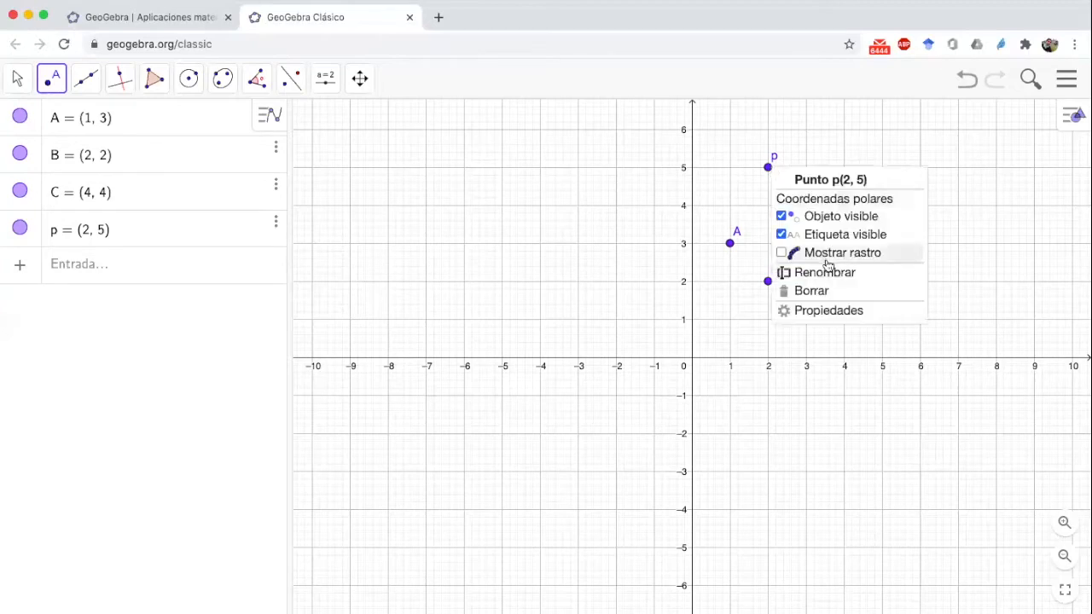
click(824, 273)
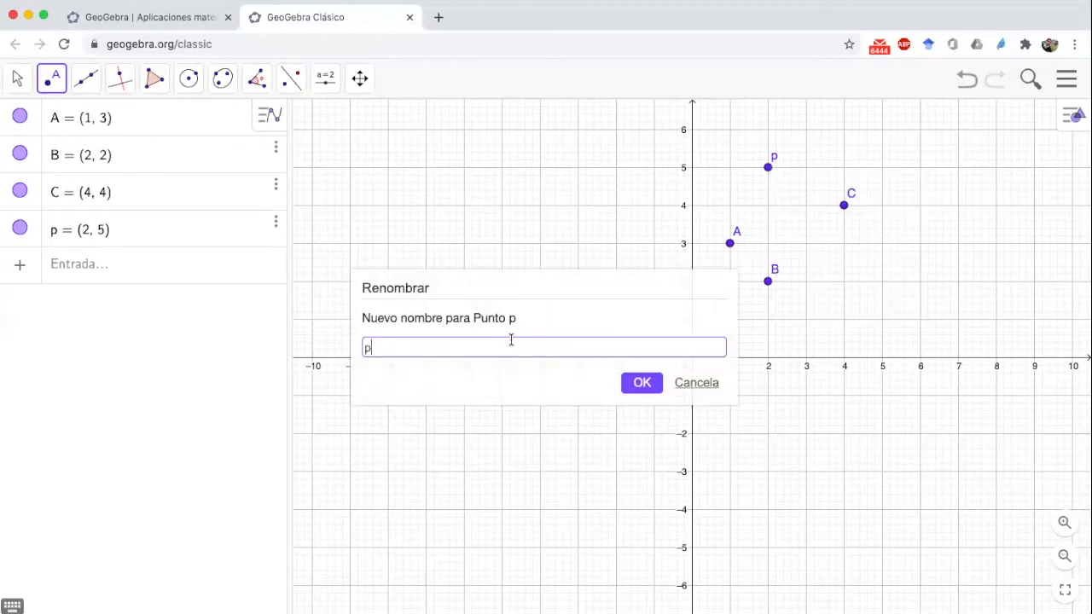
key(BackSpace)
text(P_1)
click(639, 382)
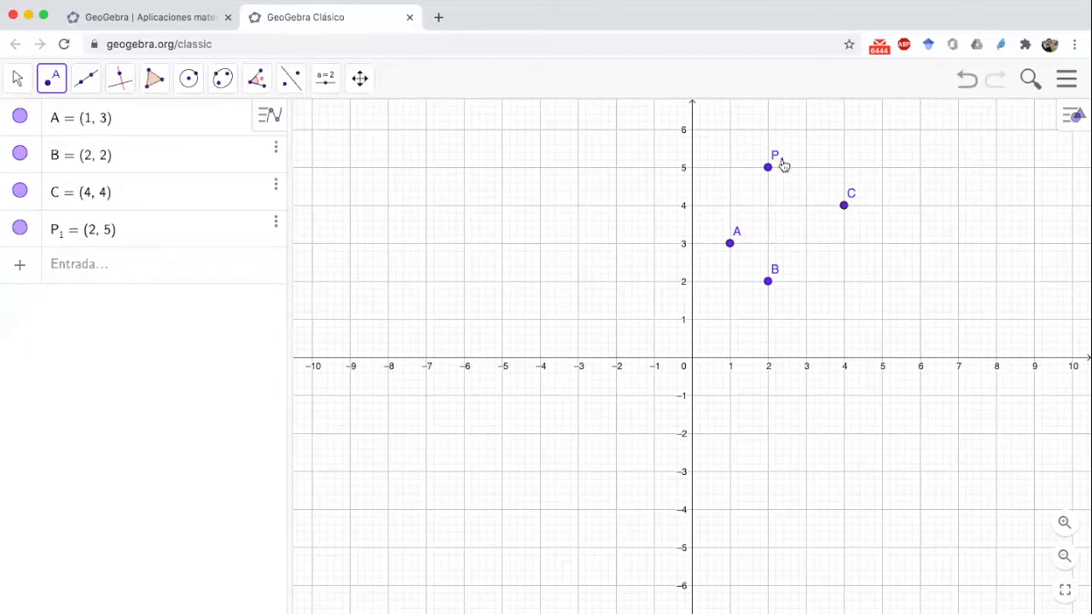
Draw a triangle with the Polígono tool, with vertices at about (-6.48, 2.3), (-4.7, 4.18) and (-1.78, 1.24)
click(54, 80)
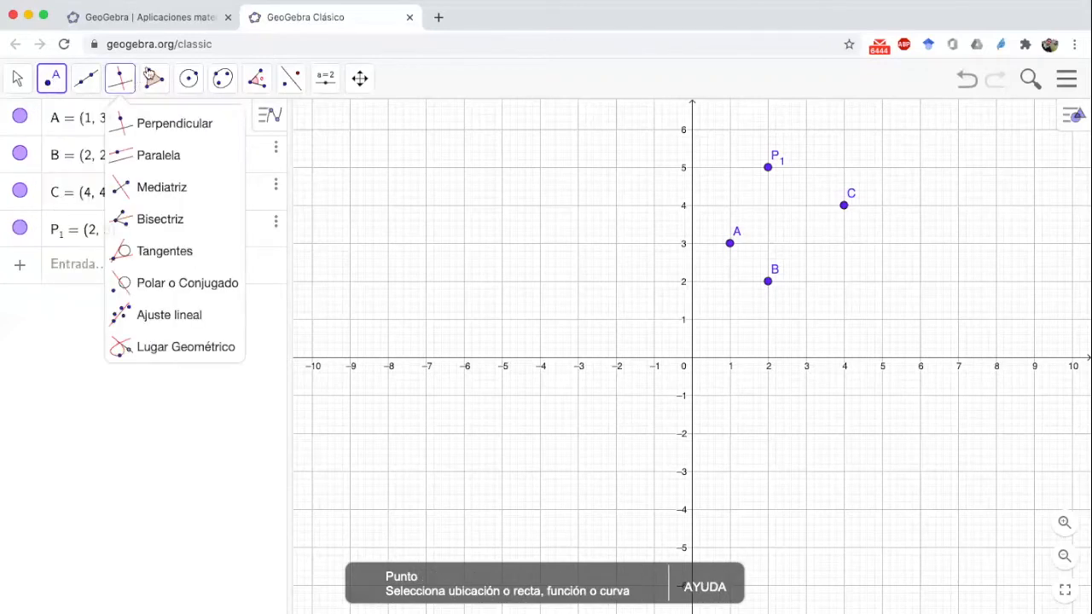
mouse_move(154, 78)
click(183, 123)
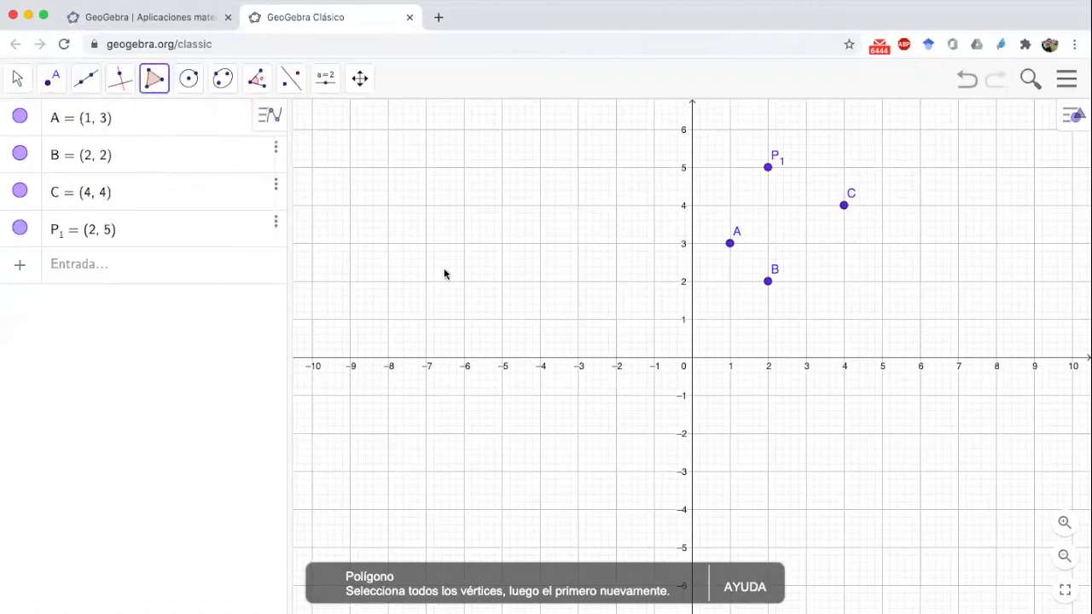
click(445, 269)
click(512, 198)
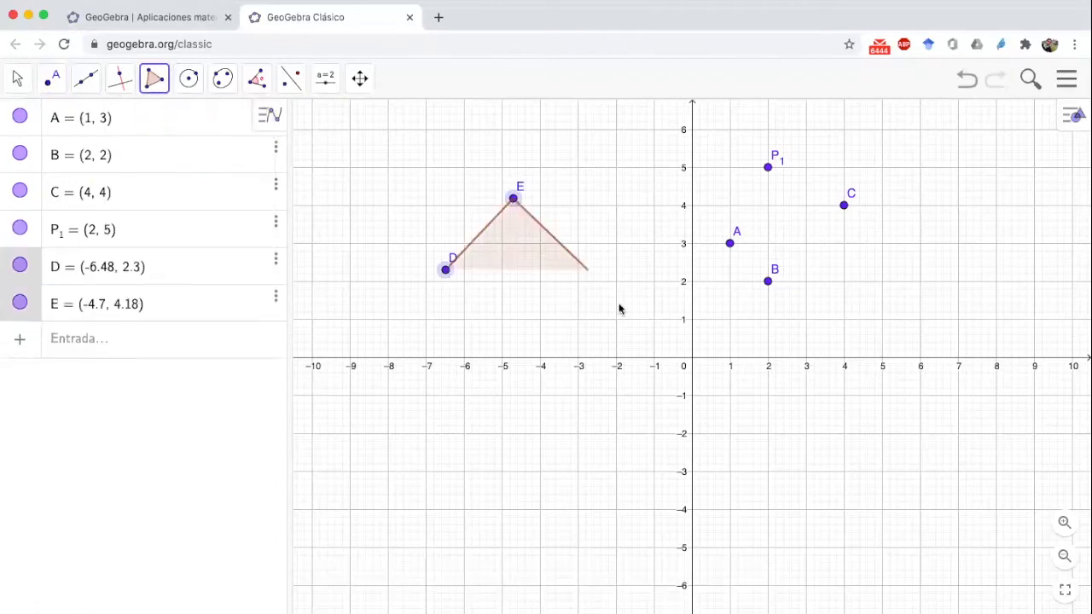
click(445, 270)
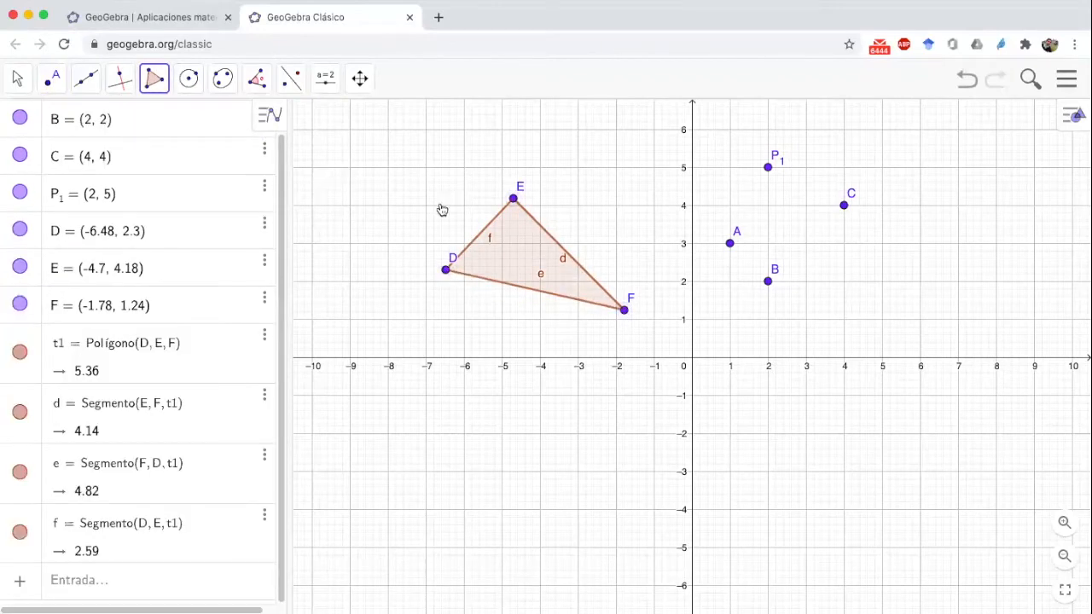
Add a point bound to the triangle's interior with Punto en objeto, at about (-4.4, 2.86)
click(52, 79)
click(52, 80)
click(52, 80)
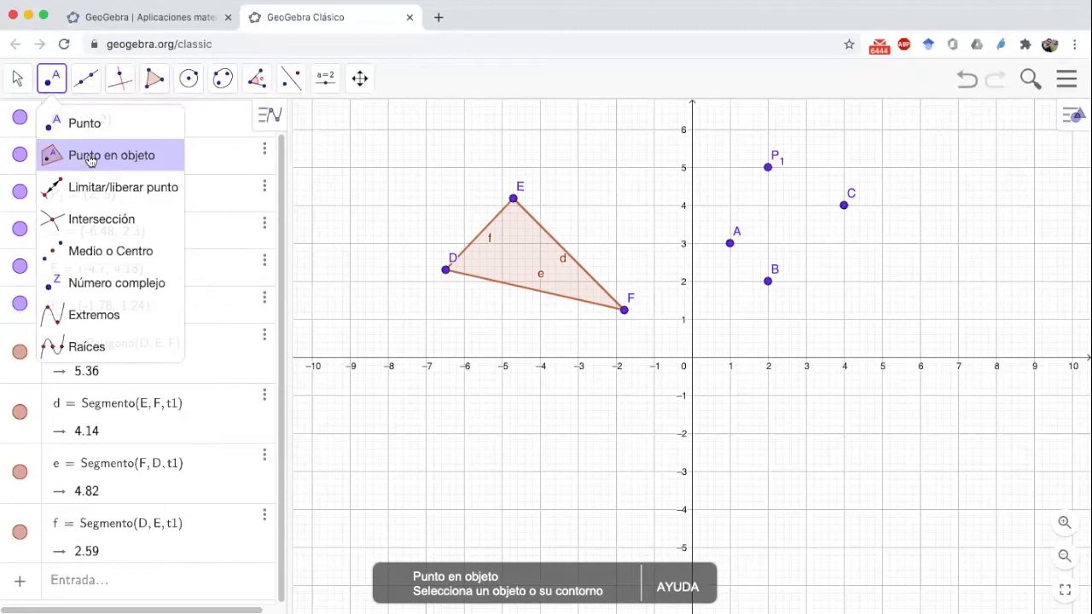
click(90, 158)
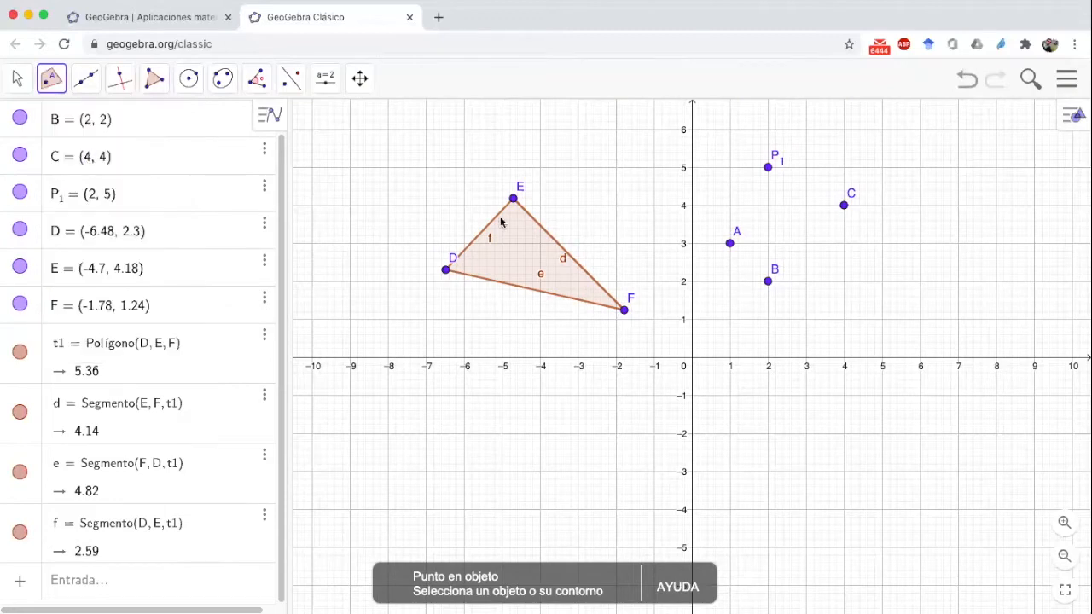
click(523, 250)
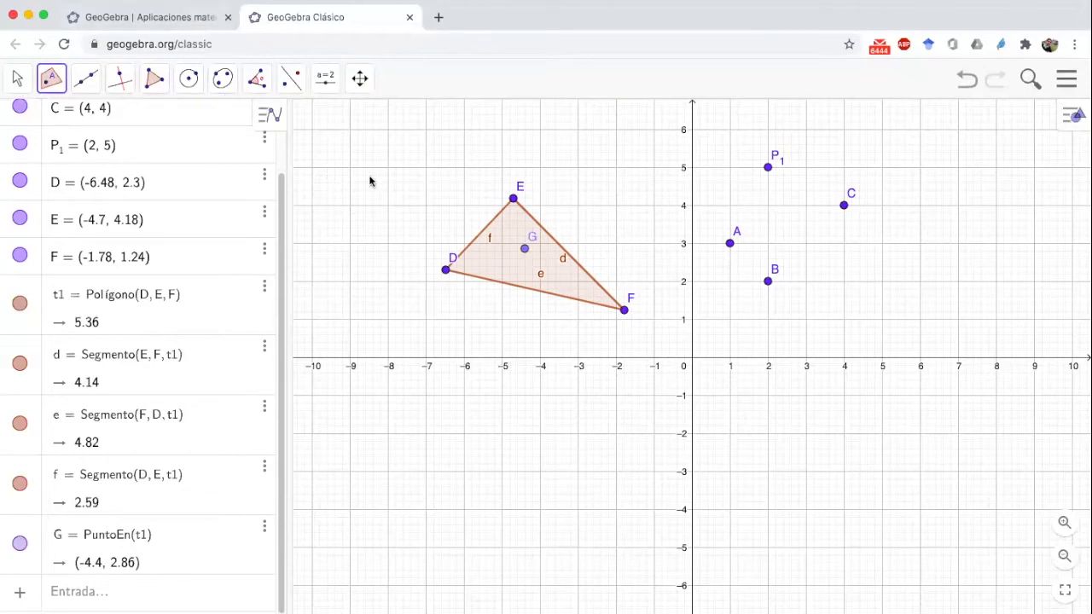
Move point G around inside the triangle, leaving it at about (-4.6, 2.92)
click(17, 78)
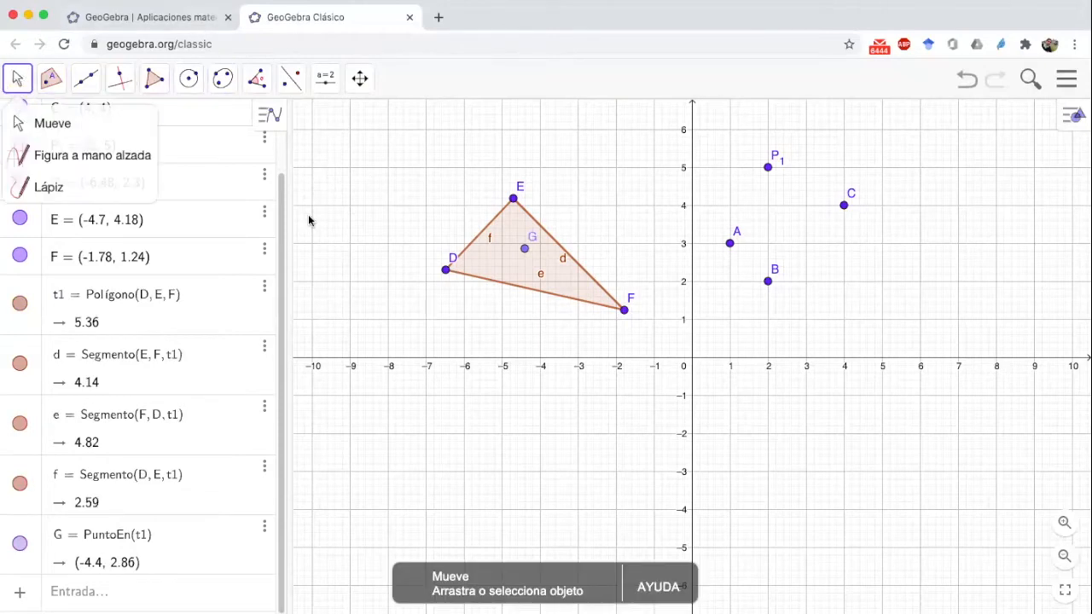
click(57, 121)
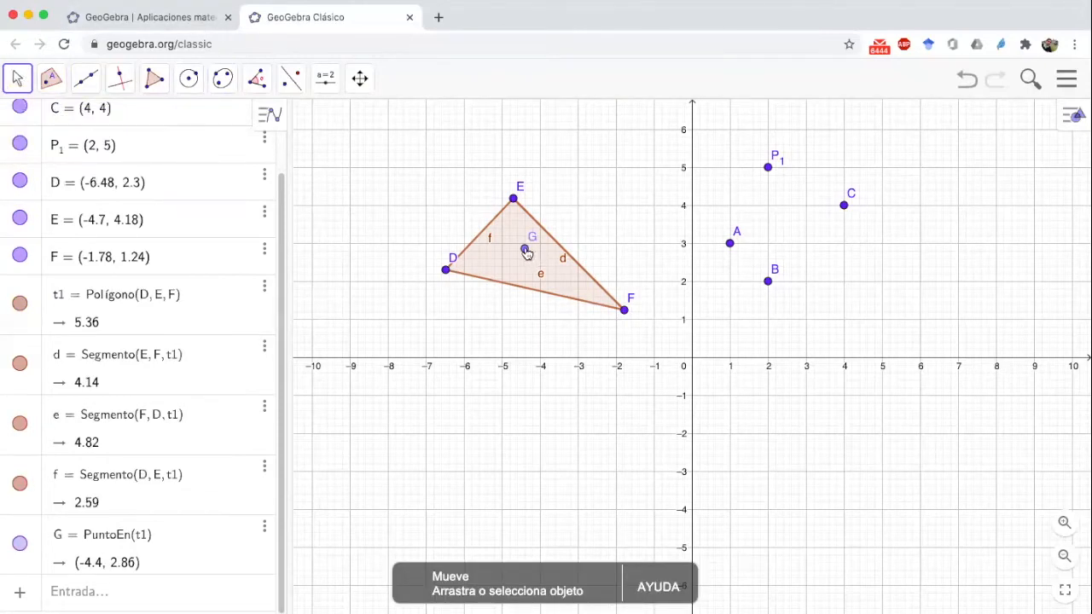
mouse_move(526, 254)
mouse_down()
mouse_move(498, 268)
mouse_move(495, 248)
mouse_move(512, 235)
mouse_move(602, 197)
mouse_move(514, 285)
mouse_move(426, 344)
mouse_move(452, 261)
mouse_move(520, 208)
mouse_move(626, 298)
mouse_move(521, 289)
mouse_move(551, 253)
mouse_move(513, 258)
mouse_up()
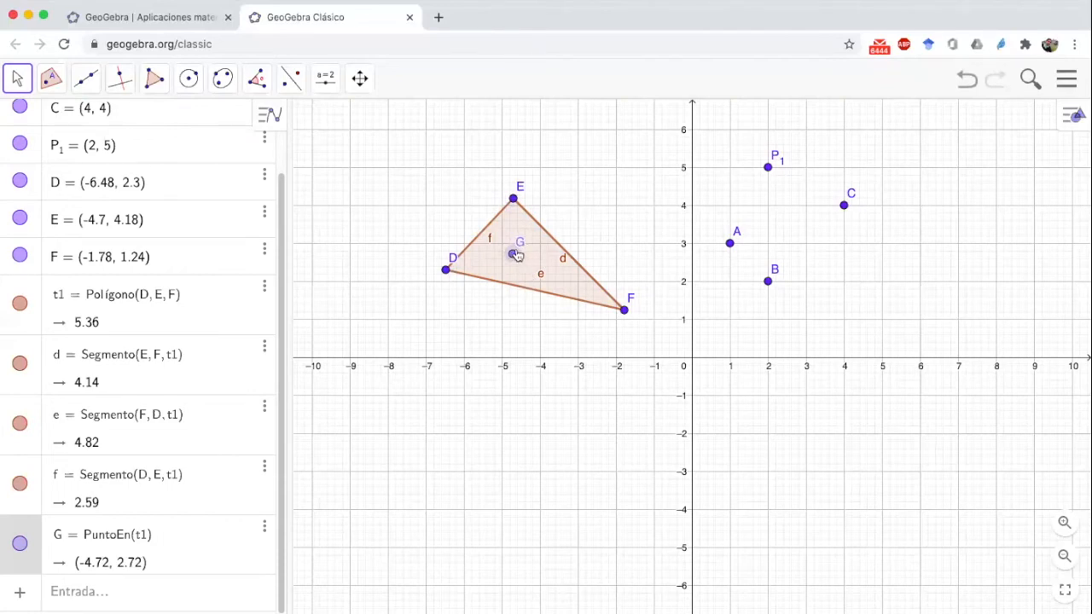
mouse_move(516, 256)
mouse_down()
mouse_move(525, 236)
mouse_move(518, 250)
mouse_up()
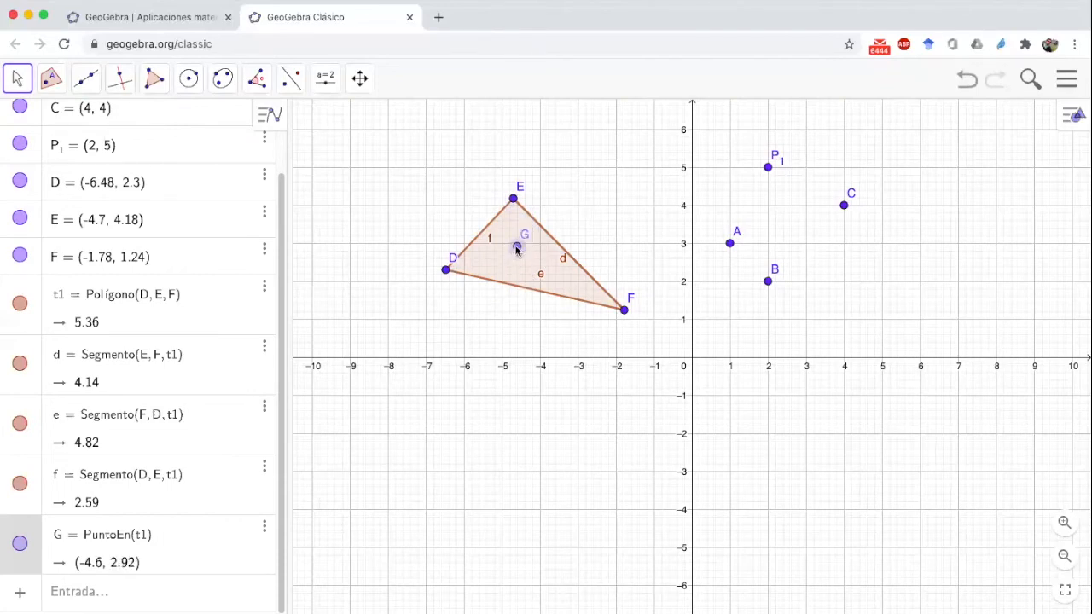
Release point G from the triangle with Limitar/liberar punto and move it outside to about (-2.74, 4.38)
click(52, 85)
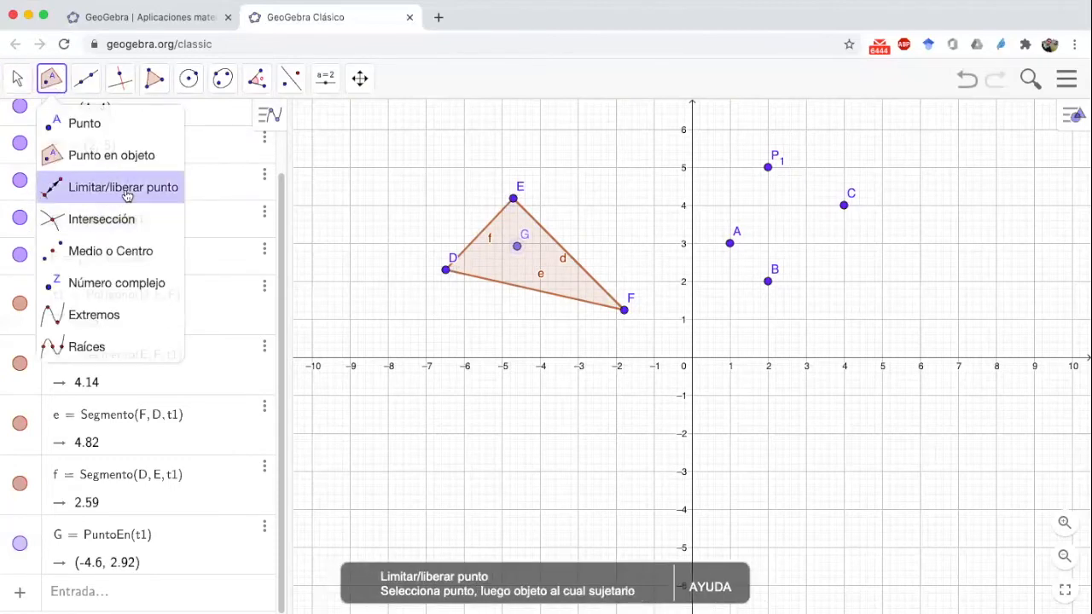
click(125, 188)
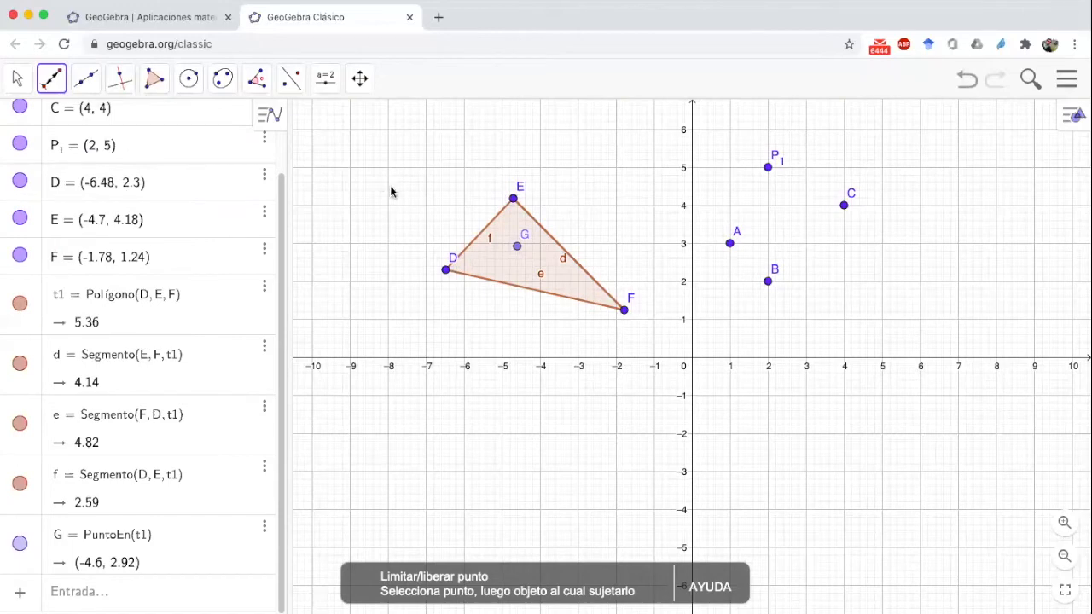
click(517, 249)
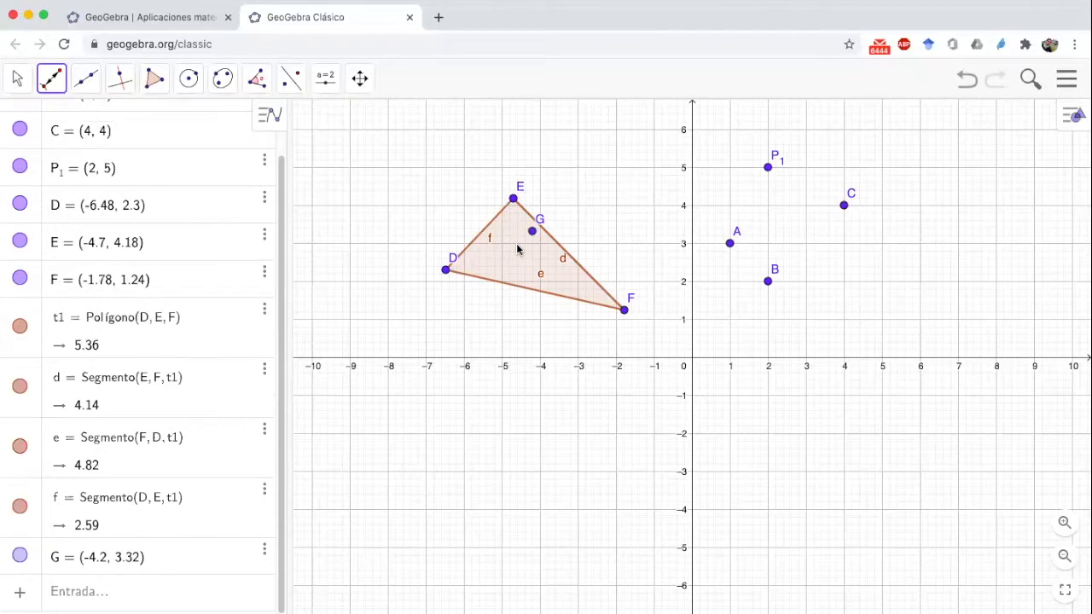
click(18, 79)
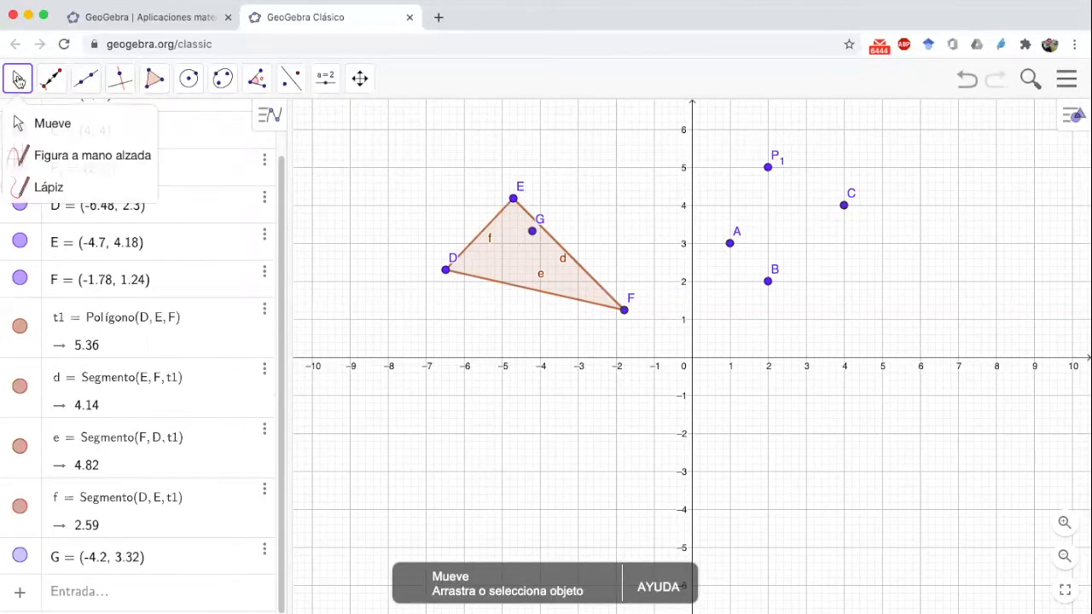
drag(532, 235, 587, 191)
Attach point A to the triangle's interior with Limitar/liberar punto, and move it within the triangle to about (-4.52, 2.78)
click(51, 78)
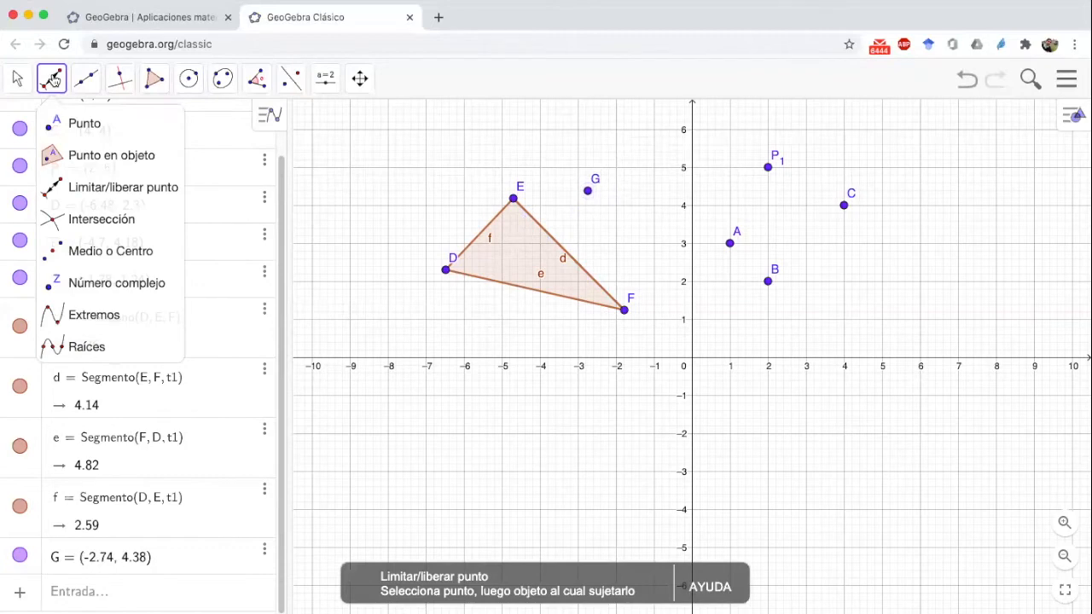
click(51, 78)
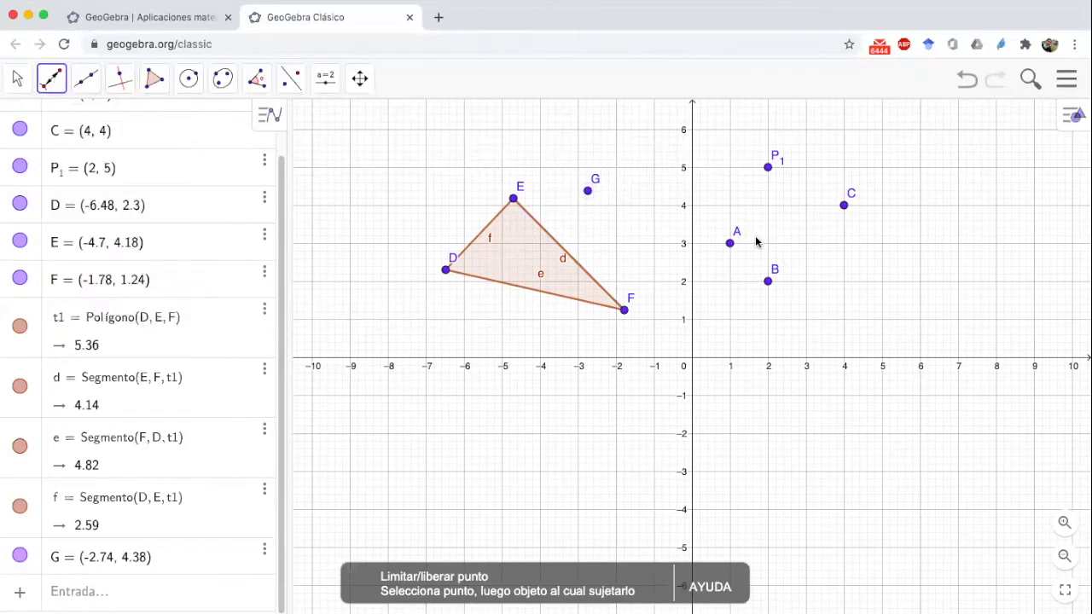
click(730, 245)
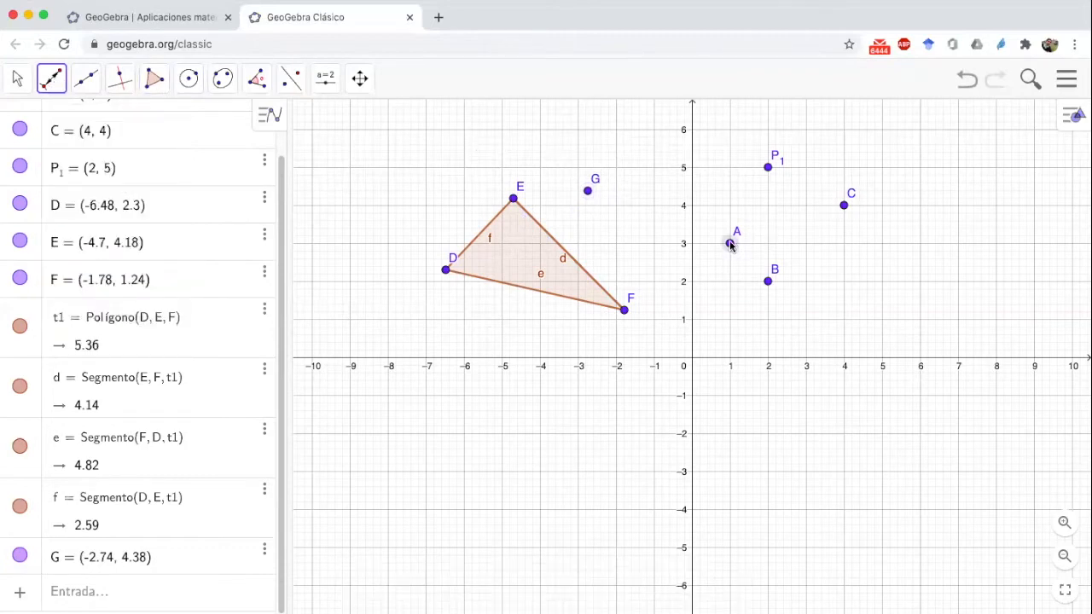
click(516, 253)
click(18, 78)
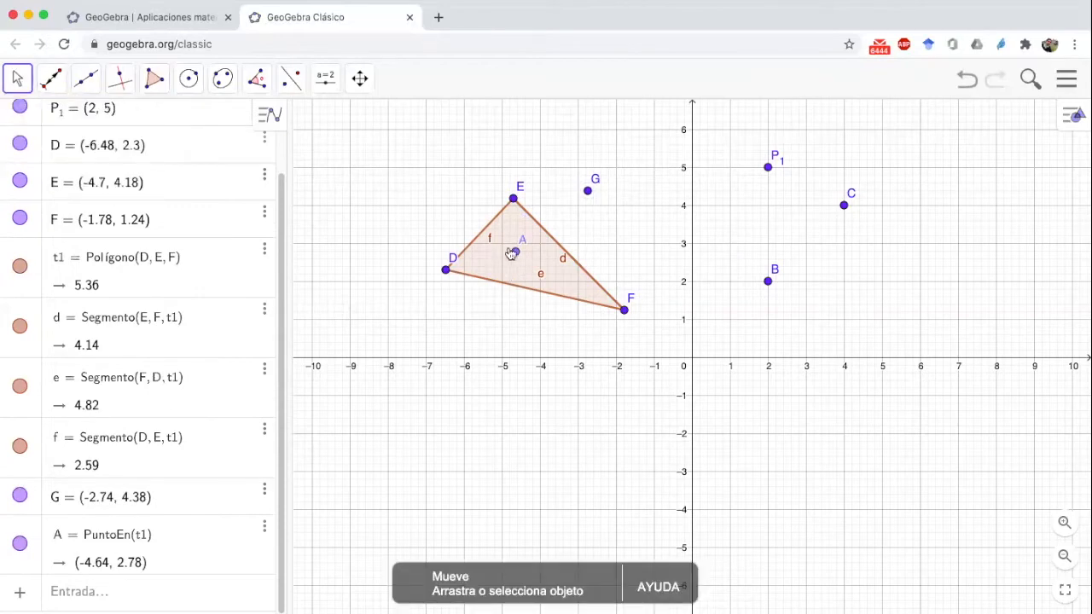
mouse_move(516, 256)
mouse_down()
mouse_move(484, 230)
mouse_move(534, 221)
mouse_move(562, 246)
mouse_move(518, 284)
mouse_move(518, 246)
mouse_move(491, 232)
mouse_move(546, 235)
mouse_move(521, 256)
mouse_up()
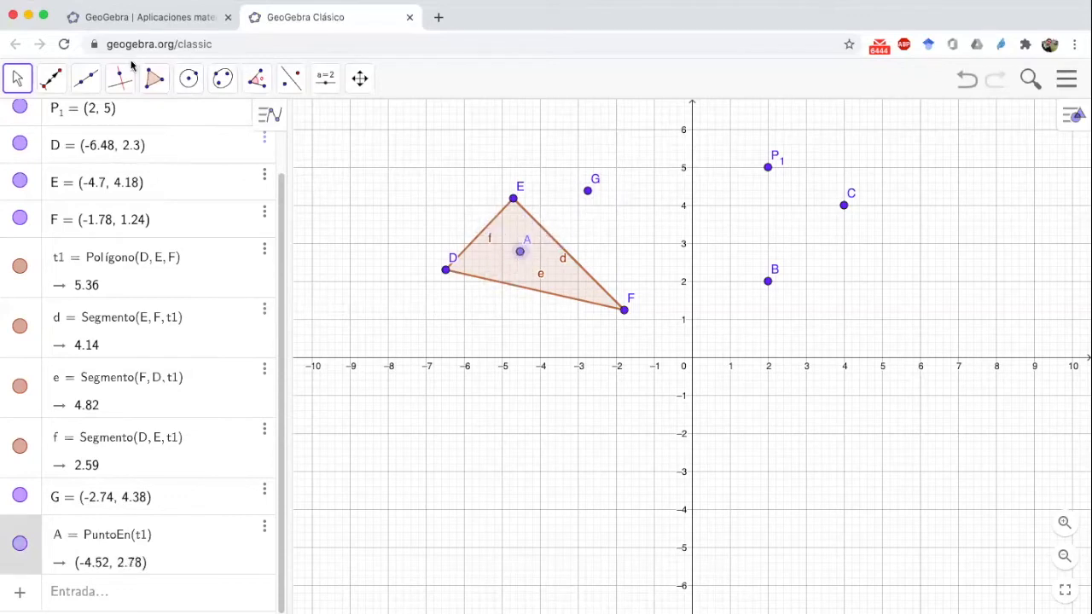
Draw two crossing lines with Recta, through about (-8.28, 0.96) and (1.56, -1.26), and through about (-6.22, -3.4) and (4.36, 1.7)
click(52, 79)
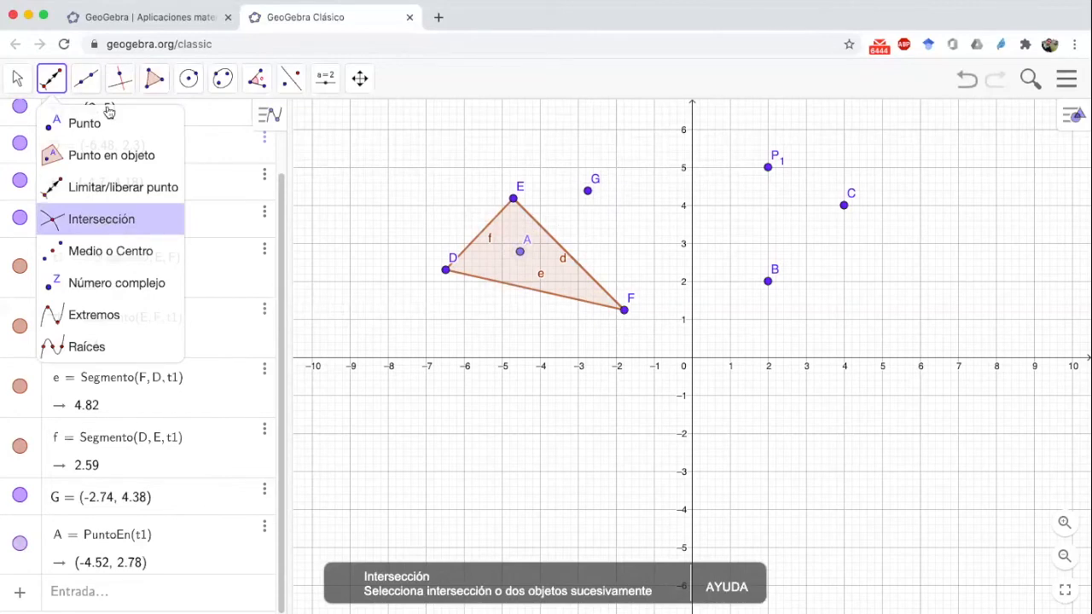
mouse_move(89, 77)
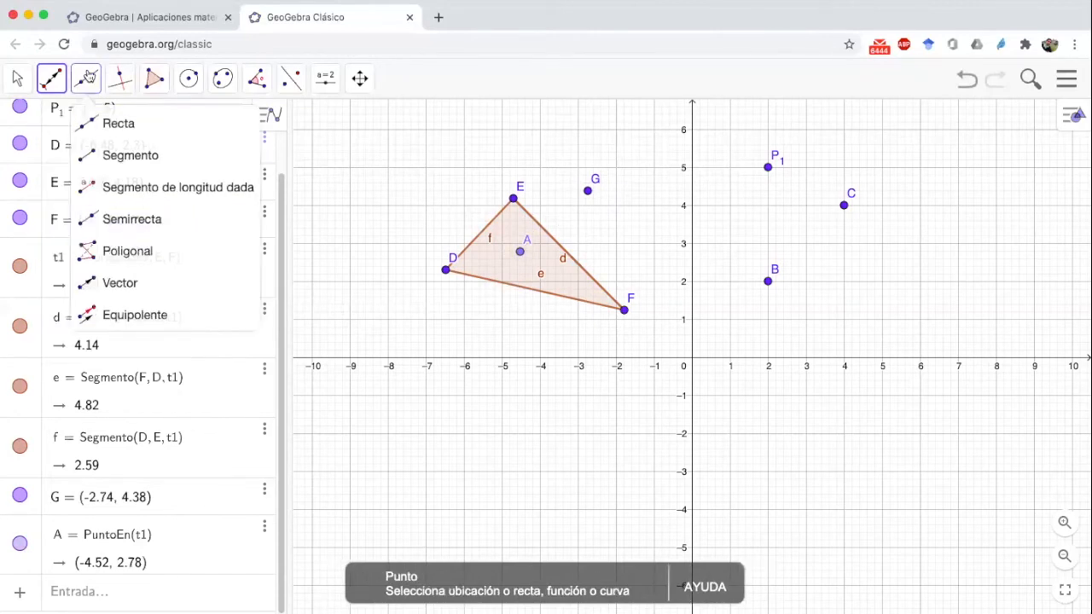
click(119, 123)
click(377, 321)
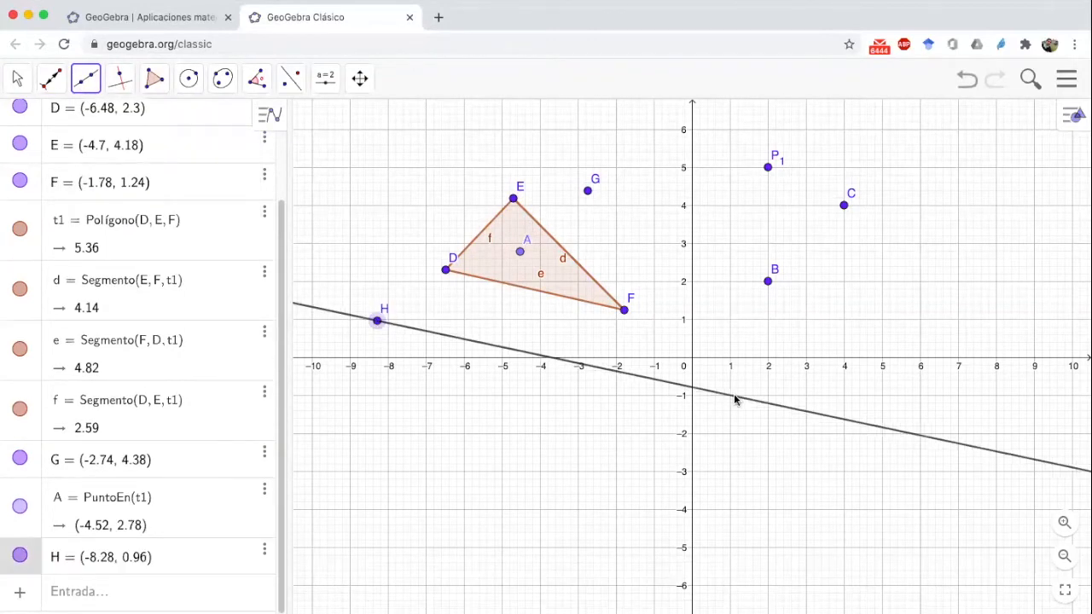
click(751, 405)
click(455, 486)
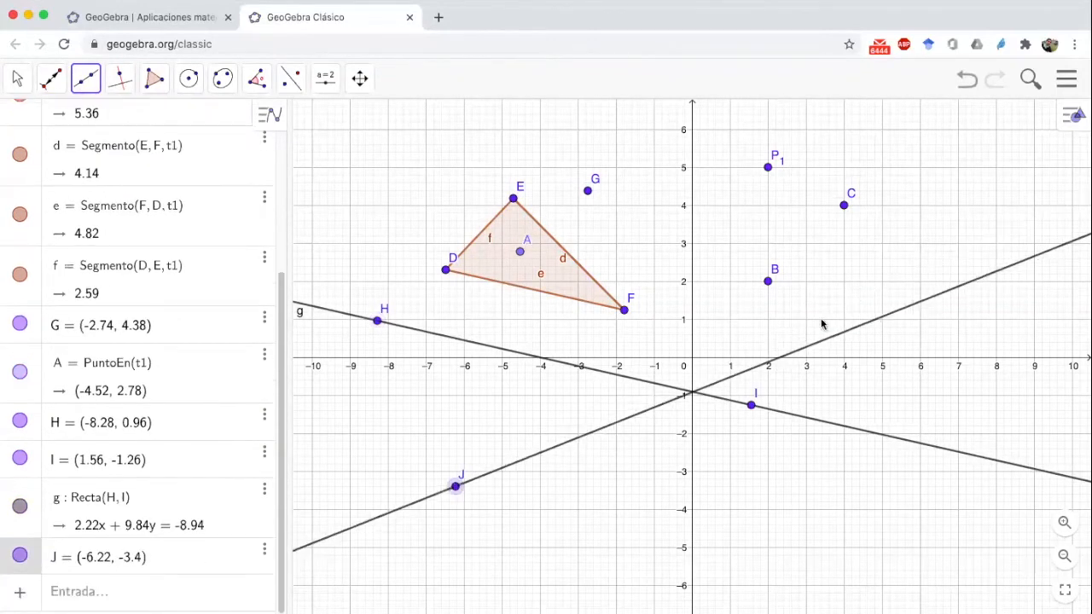
click(857, 292)
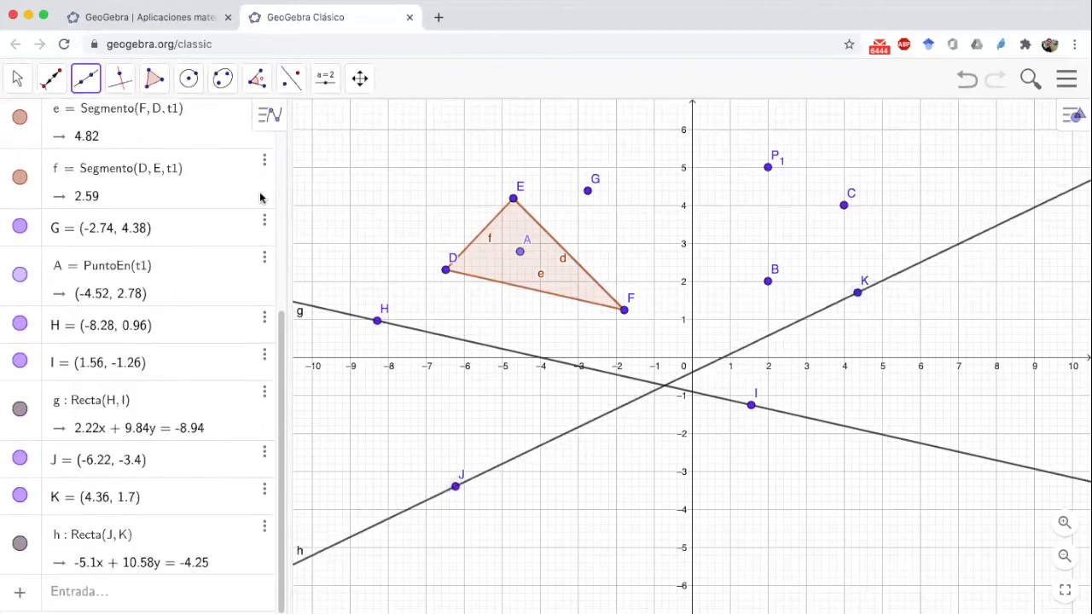
Create the intersection point of lines g and h with the Intersección tool
click(51, 78)
click(106, 219)
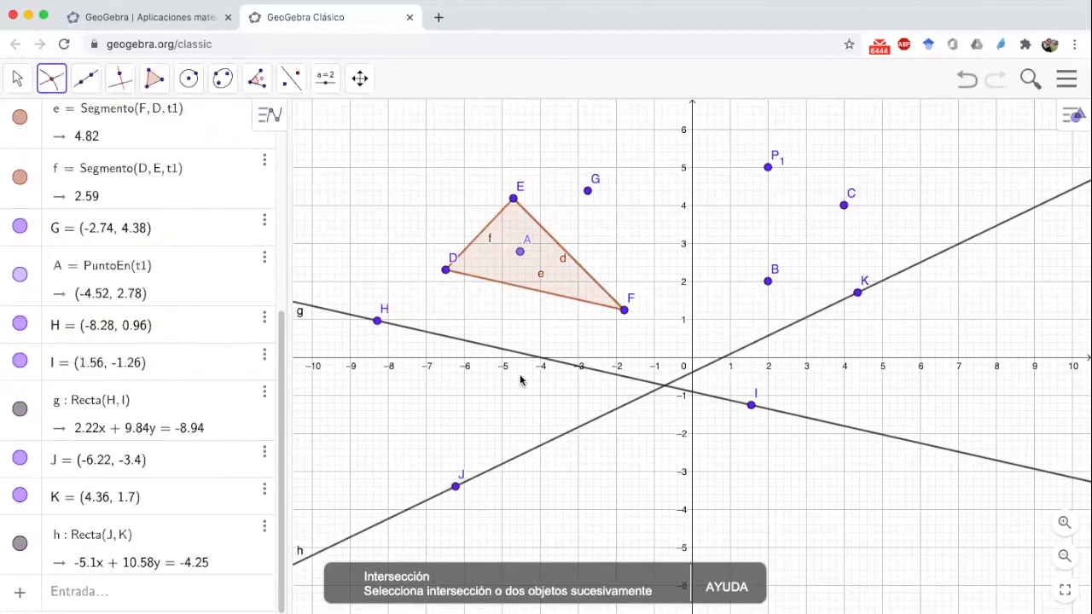
click(480, 344)
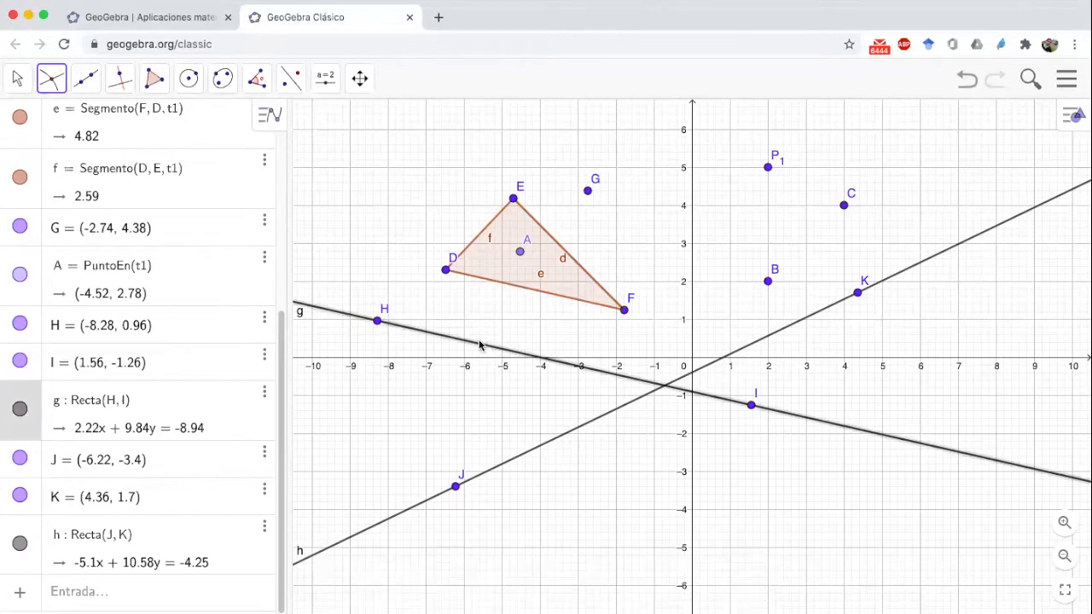
click(563, 437)
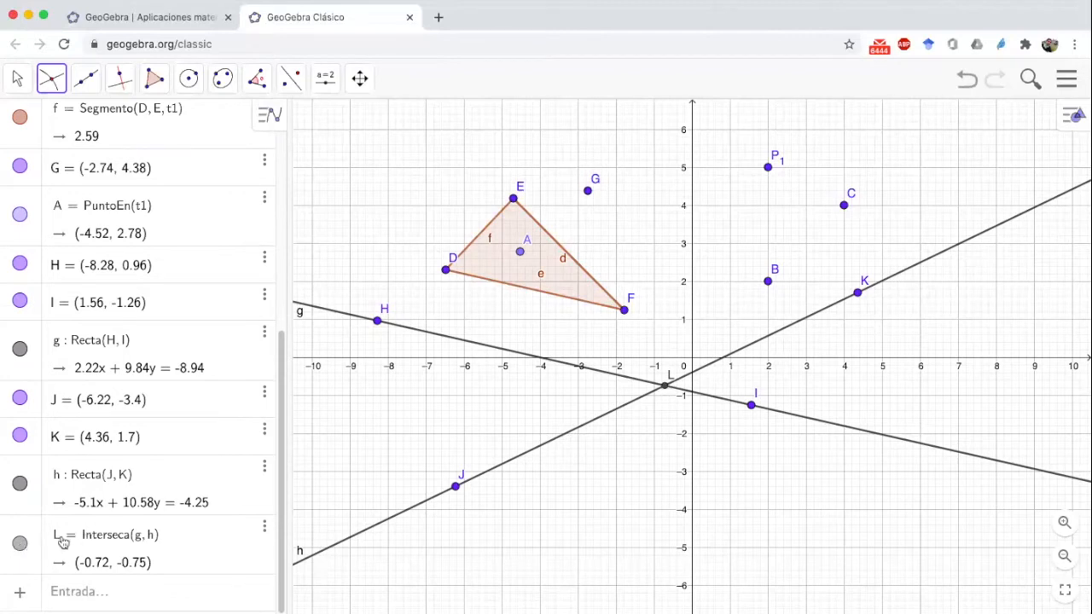
Hide intersection point L and place a new point where lines g and h cross, using the Punto tool
click(21, 547)
click(56, 84)
click(76, 120)
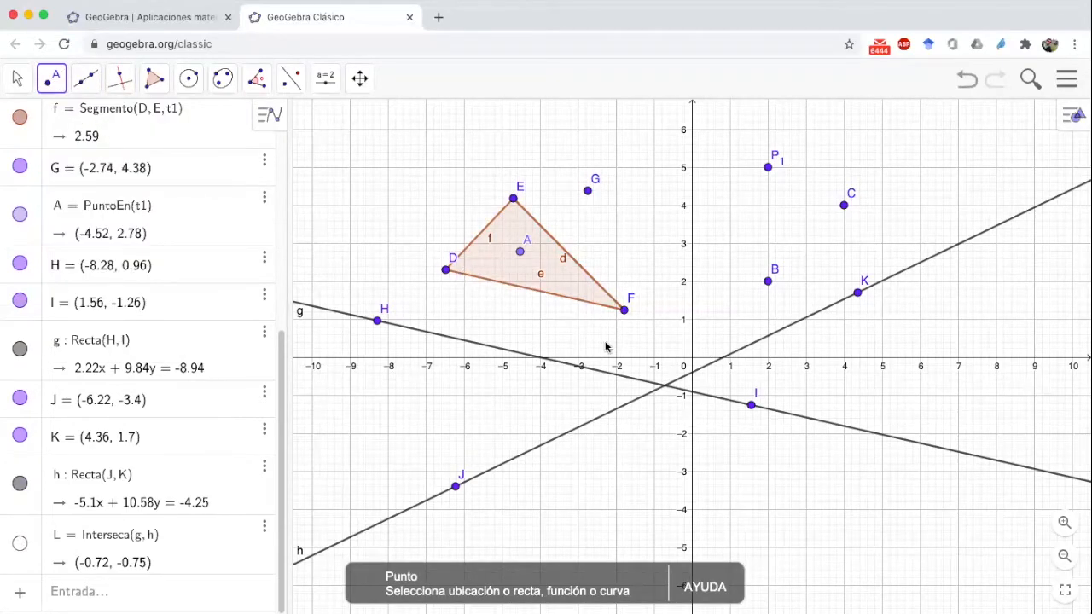
click(665, 388)
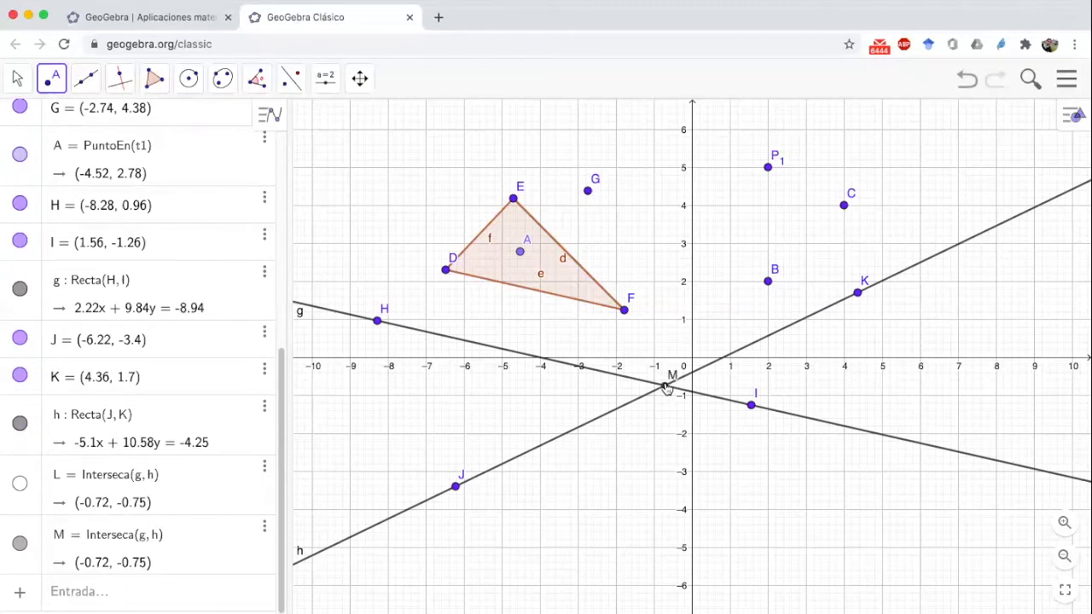
Try to move intersection point M with the Mueve tool
click(17, 77)
click(17, 78)
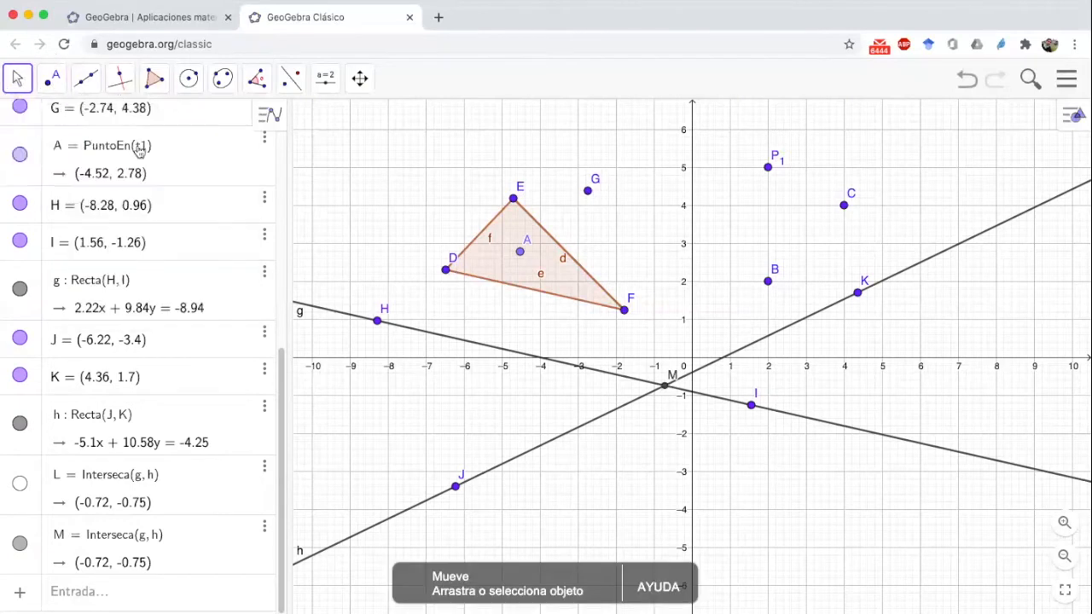
click(666, 385)
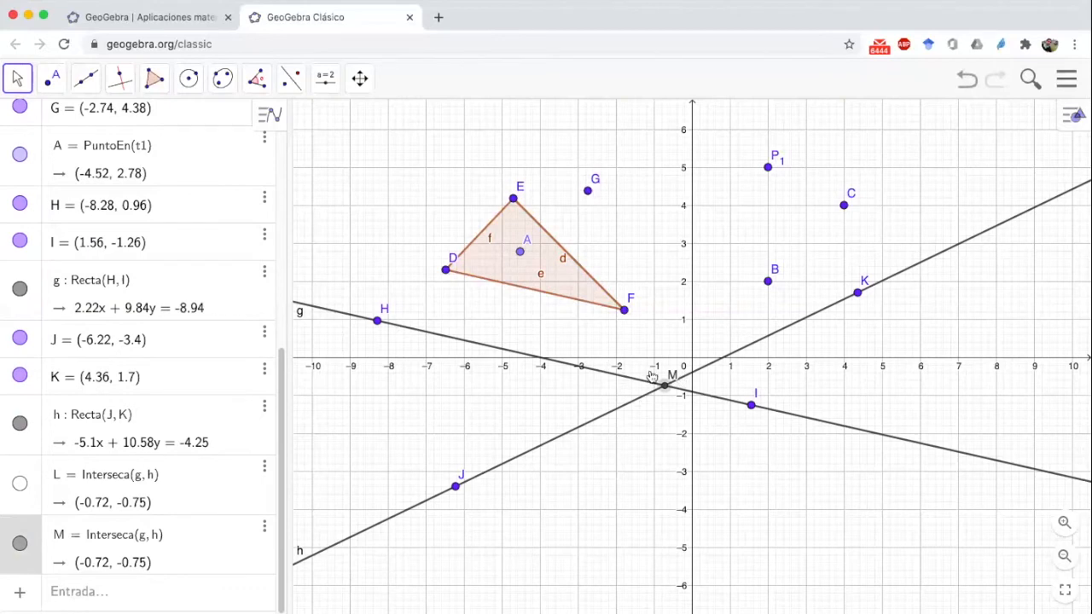
Create the midpoint of triangle side EF and the midpoint between points P₁ and K with Medio o Centro
click(52, 79)
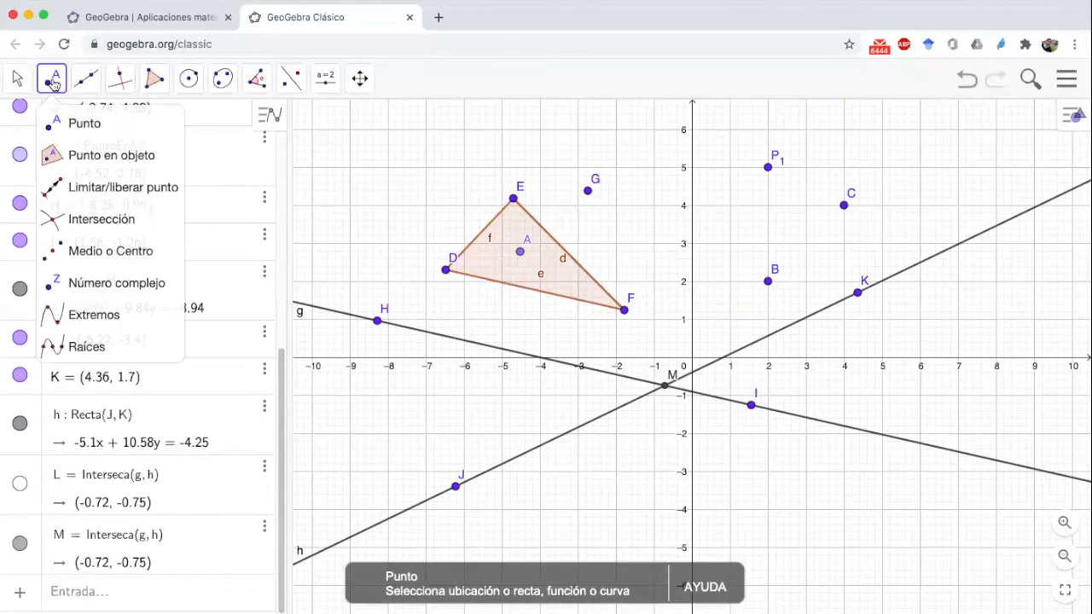
click(117, 249)
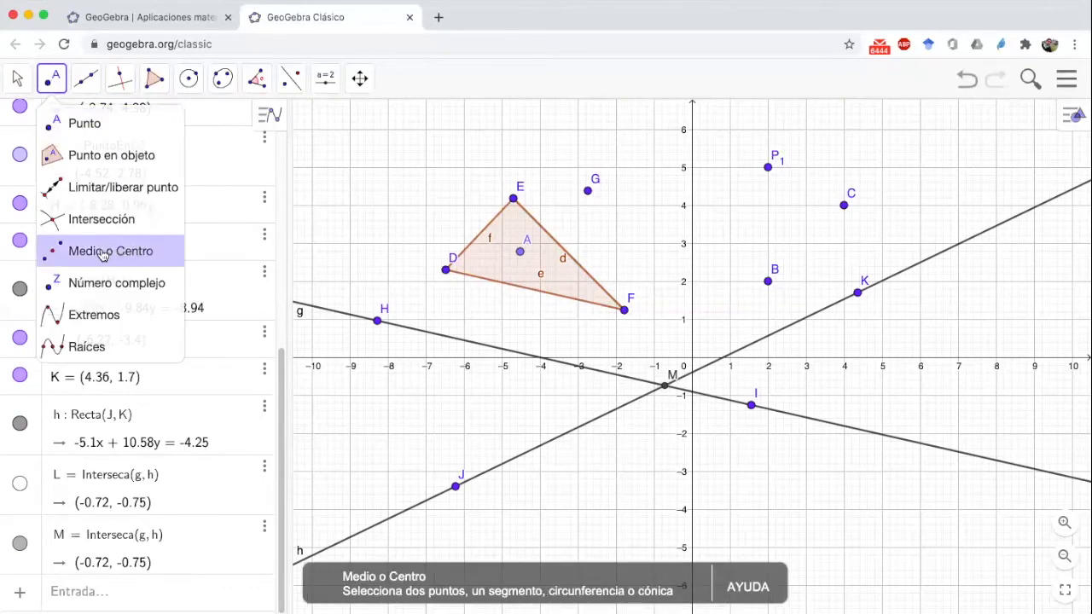
click(101, 254)
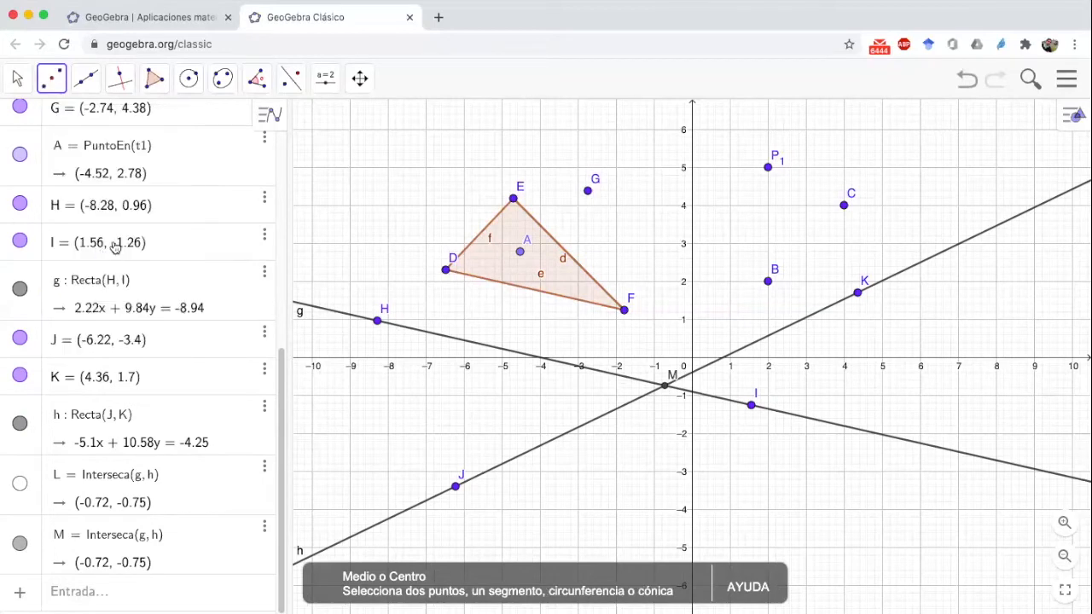
click(547, 233)
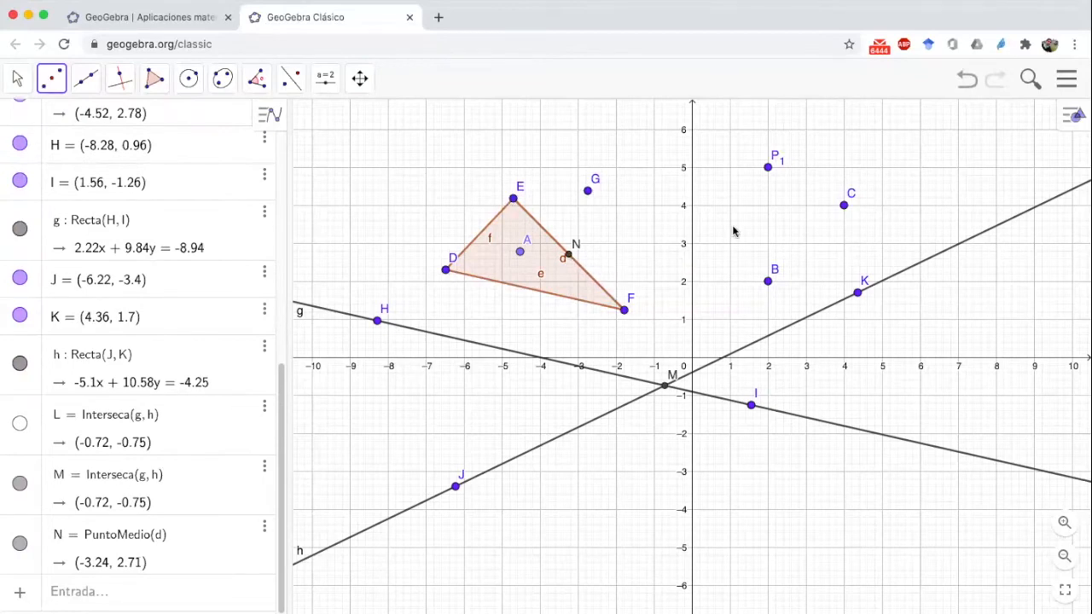
click(768, 168)
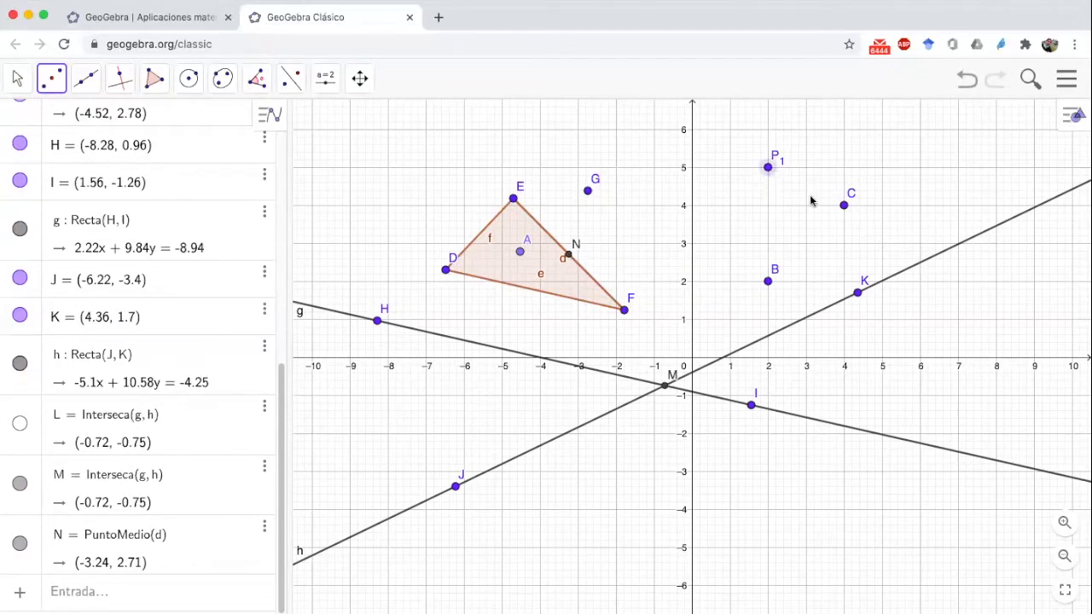
click(857, 293)
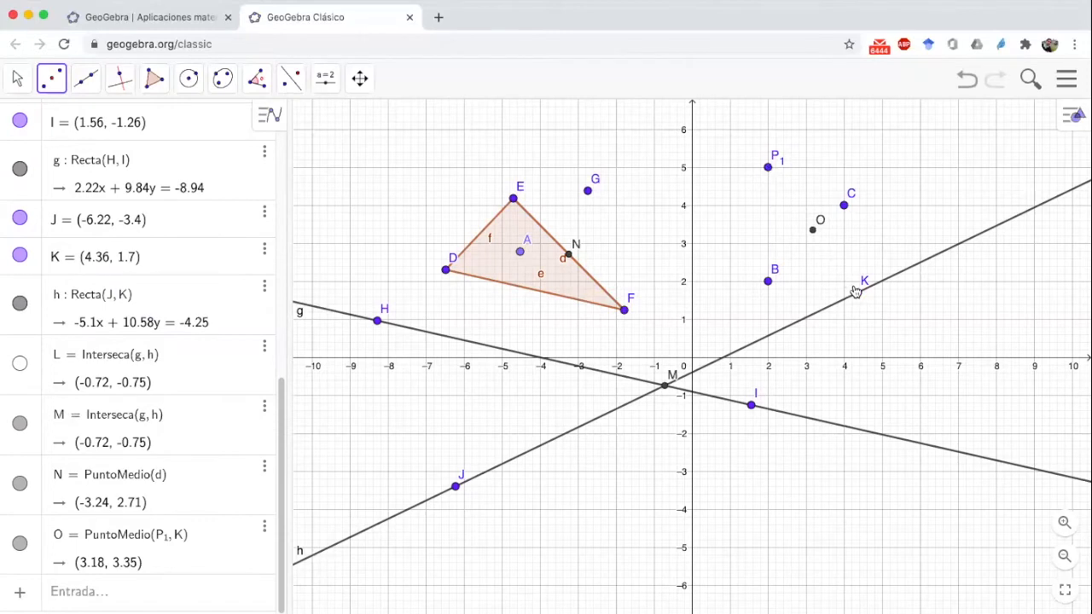
Draw a line above the triangle with Recta, through about (-8.06, 3.56) and (-2.88, 5.6)
click(57, 80)
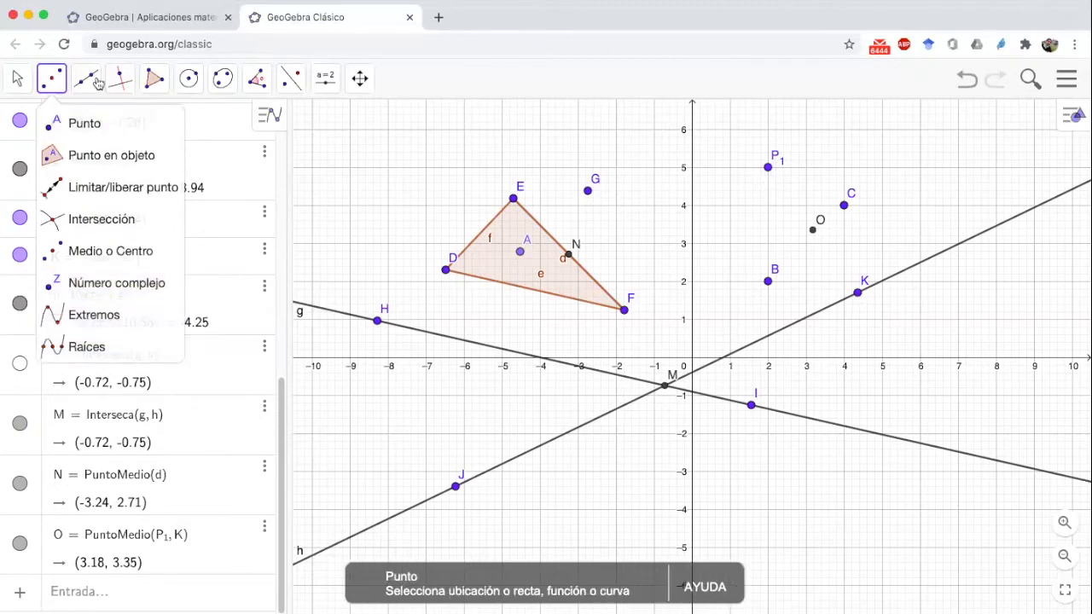
mouse_move(89, 78)
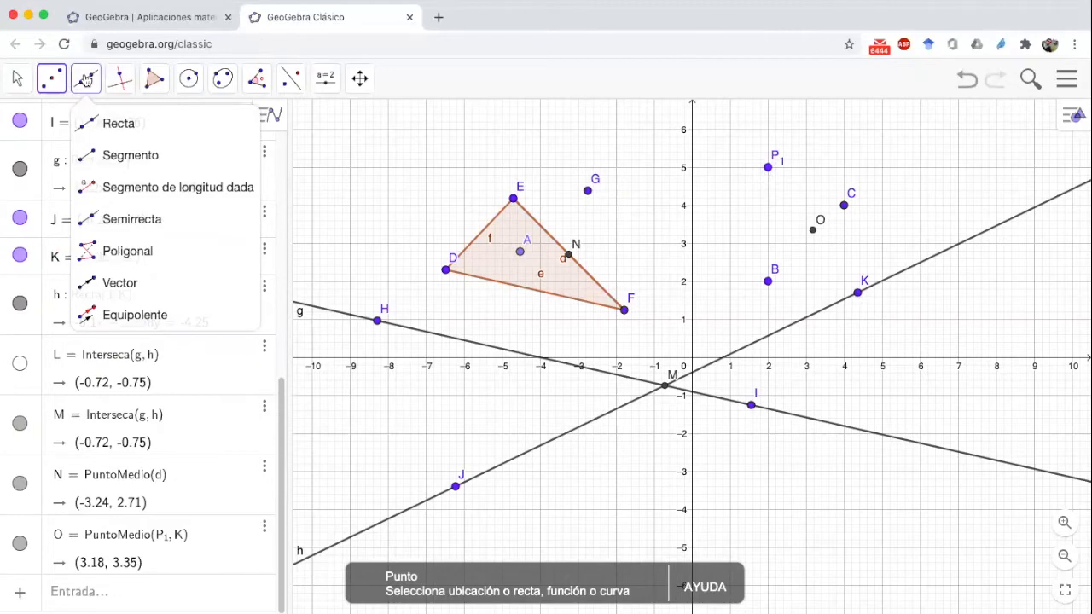
click(86, 79)
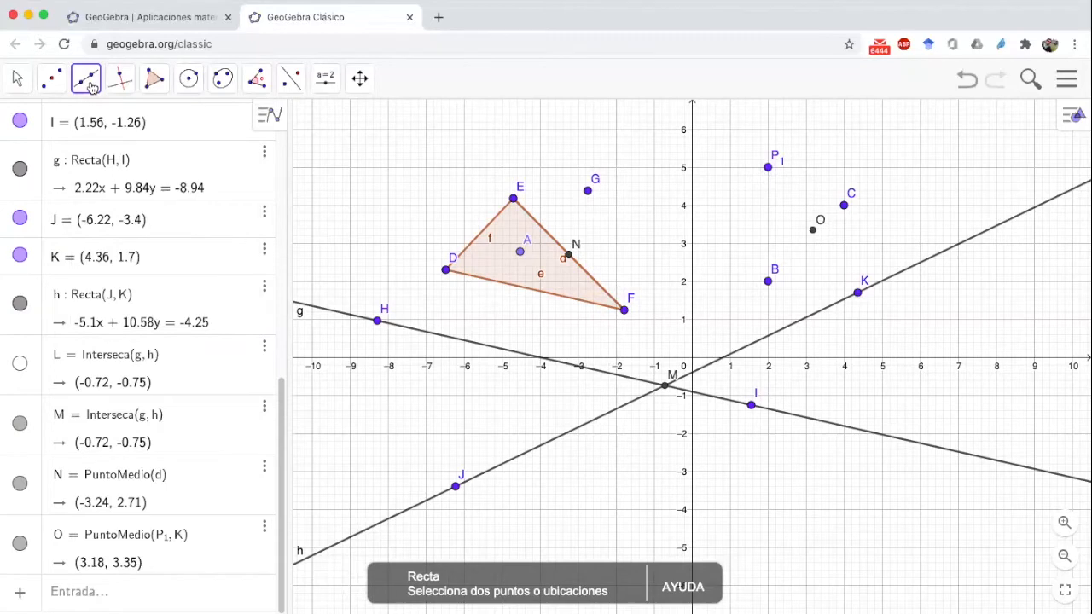
click(91, 85)
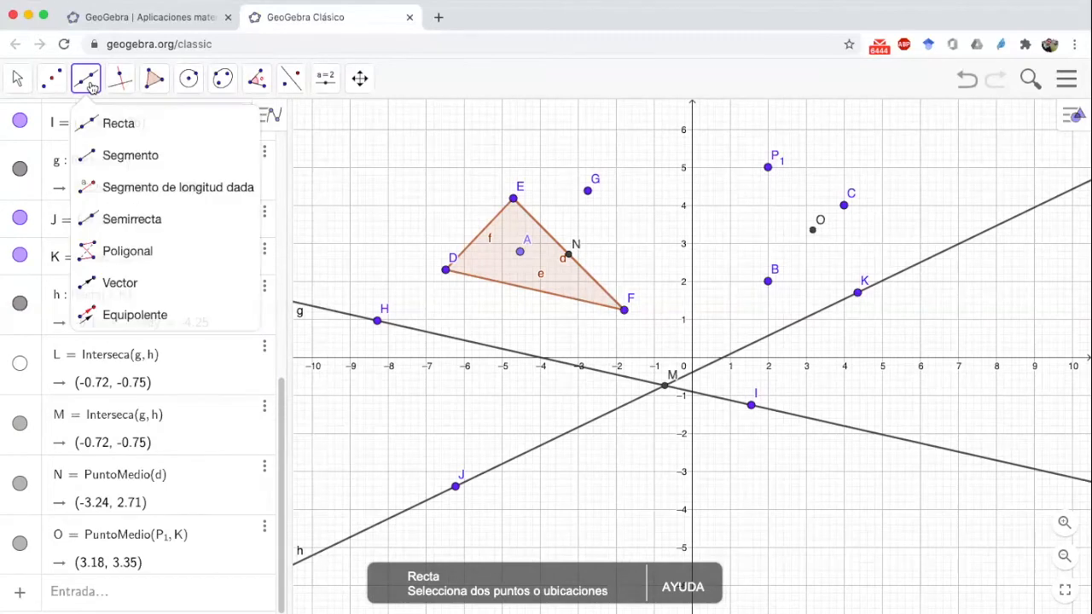
click(115, 125)
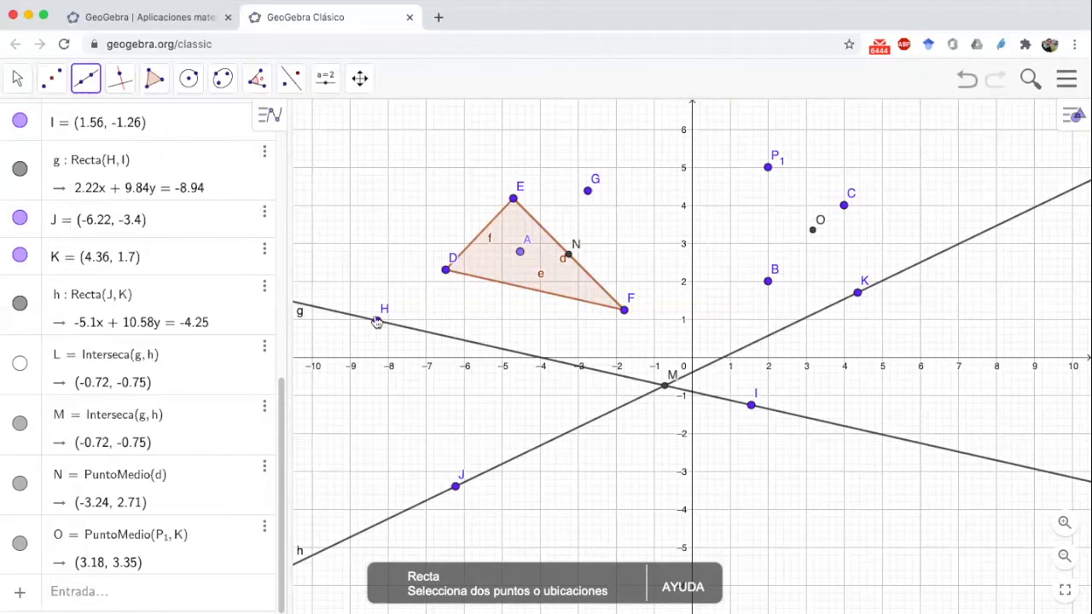
click(386, 221)
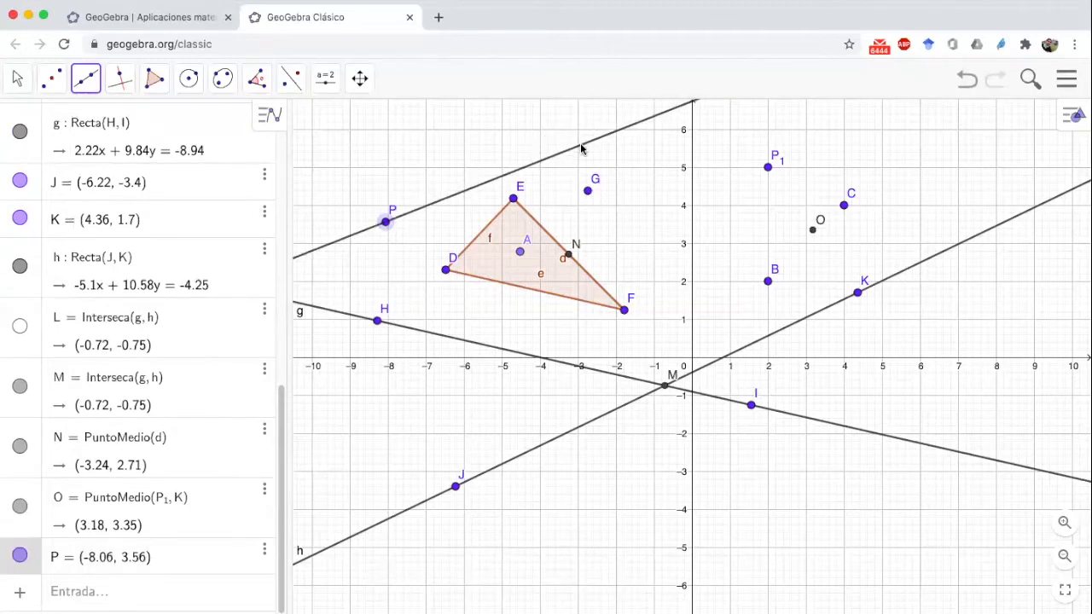
click(581, 147)
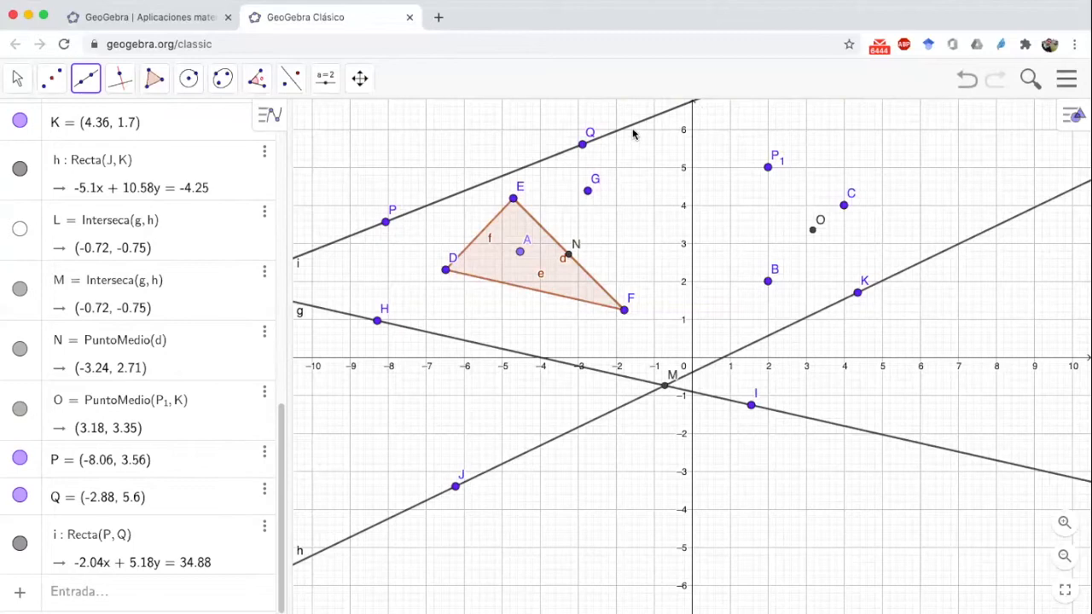
Draw a segment from point P₁ to point B with the Segmento tool
click(86, 85)
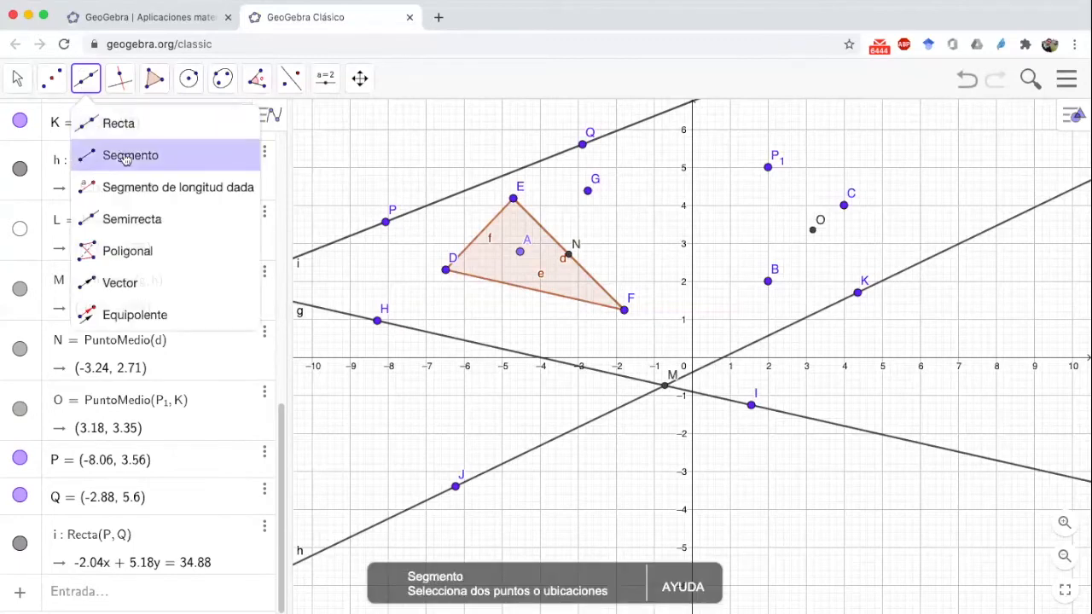
click(92, 151)
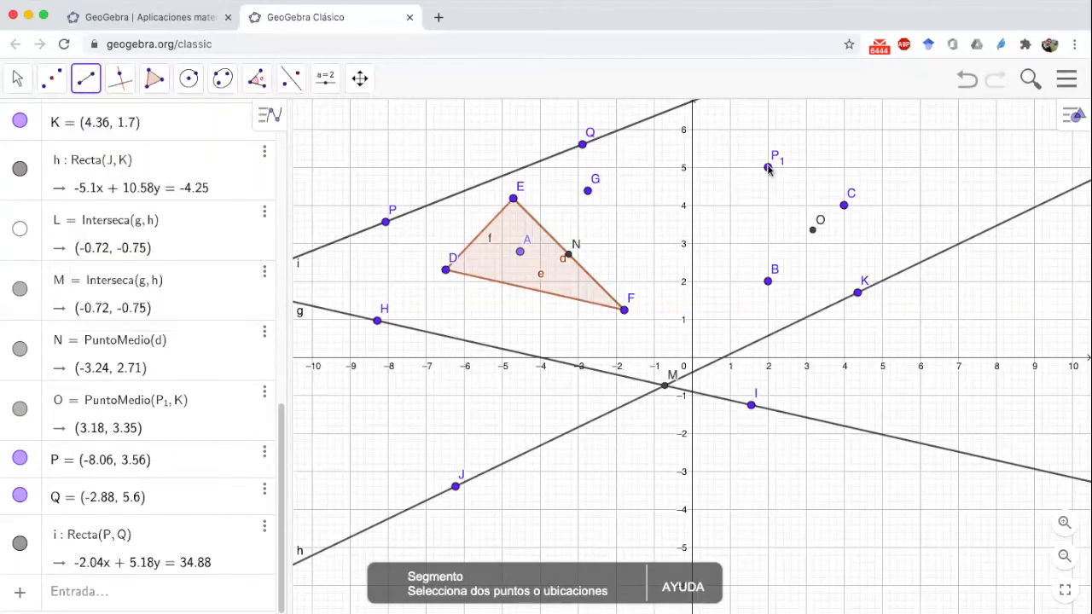
click(767, 168)
click(769, 283)
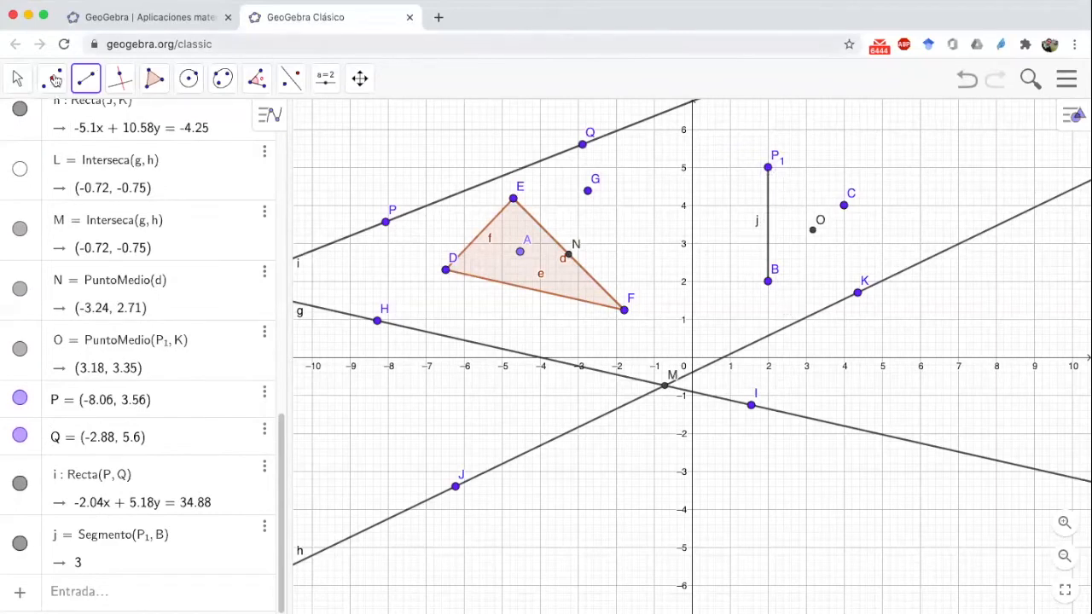
Move endpoint B of segment j to about (5.7, 5.8) with the Mueve tool
click(16, 79)
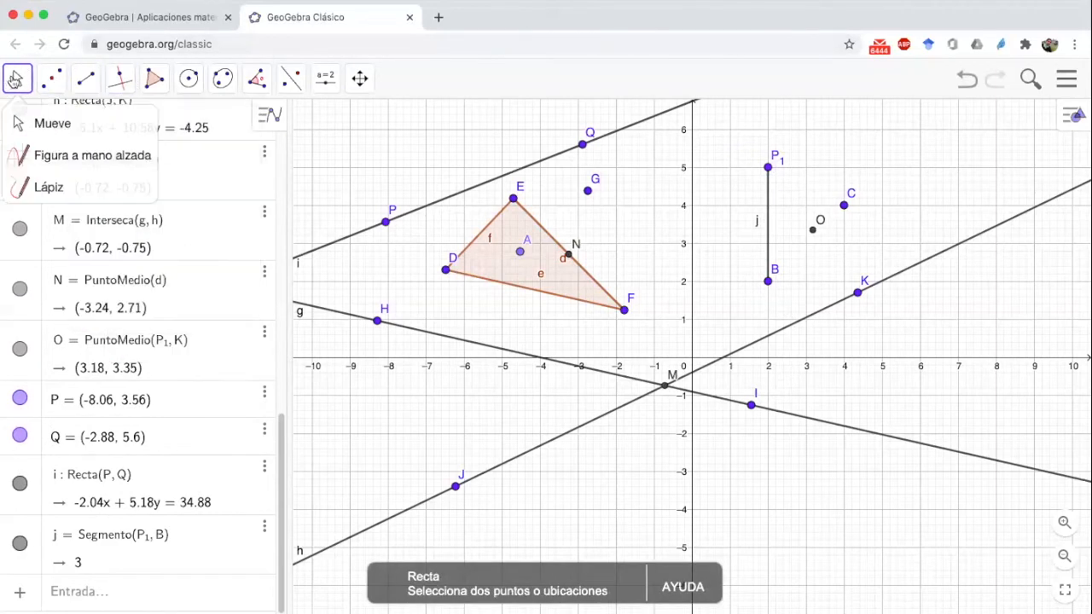
click(15, 80)
drag(768, 284, 910, 141)
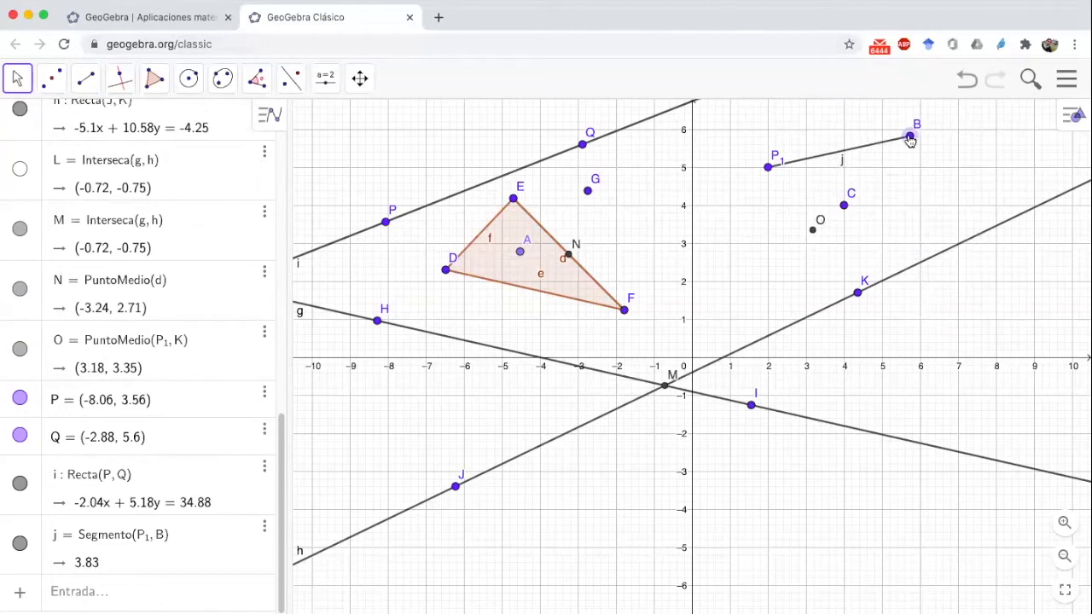
Create a segment of fixed length 4 starting from a point at about (6.24, 1.2) with Segmento de longitud dada
click(91, 89)
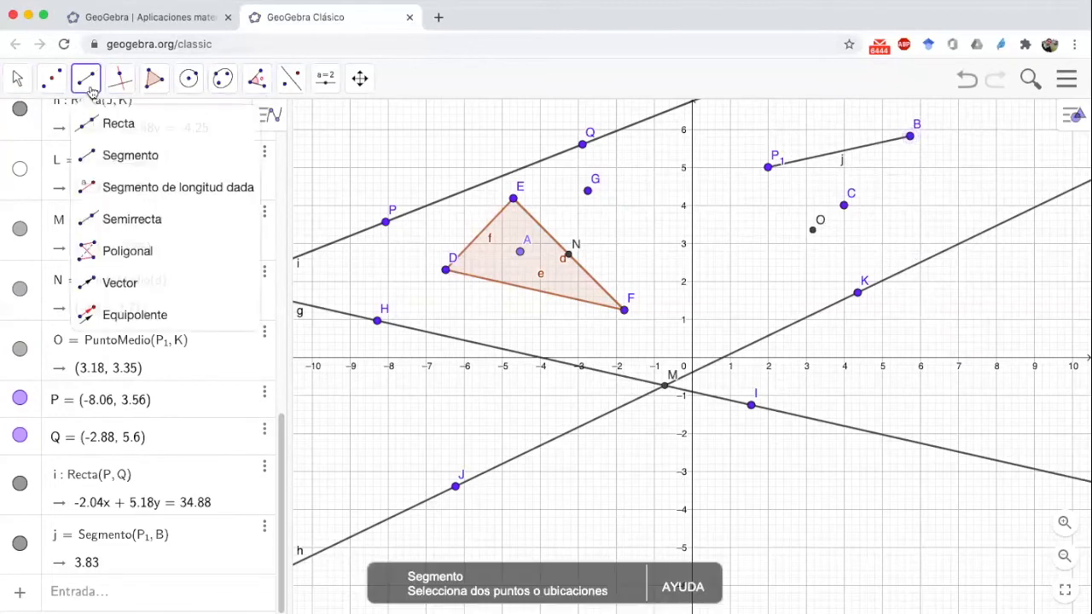
click(171, 189)
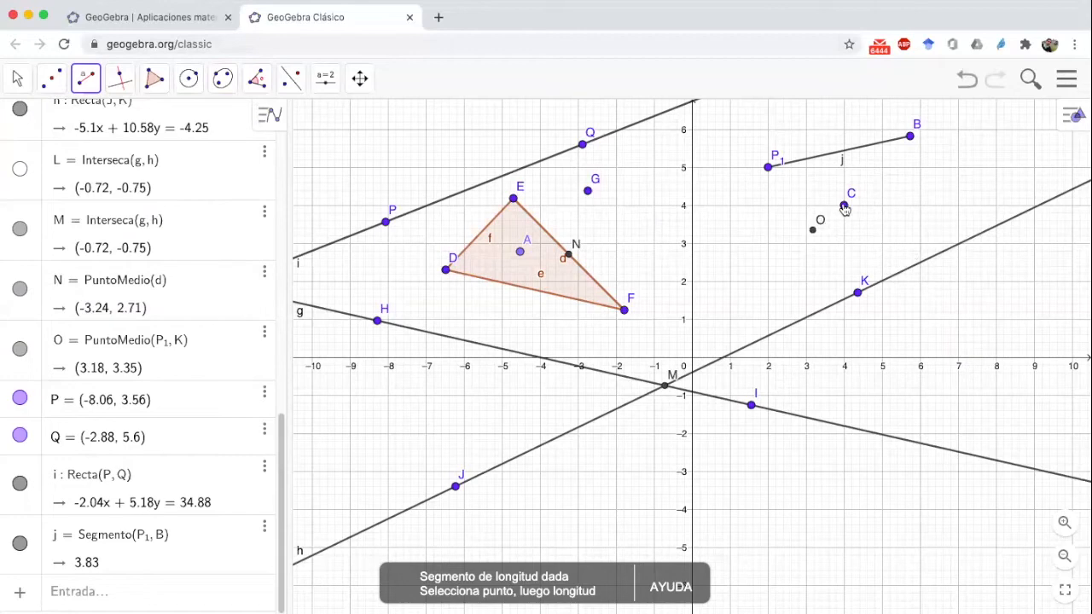
click(929, 312)
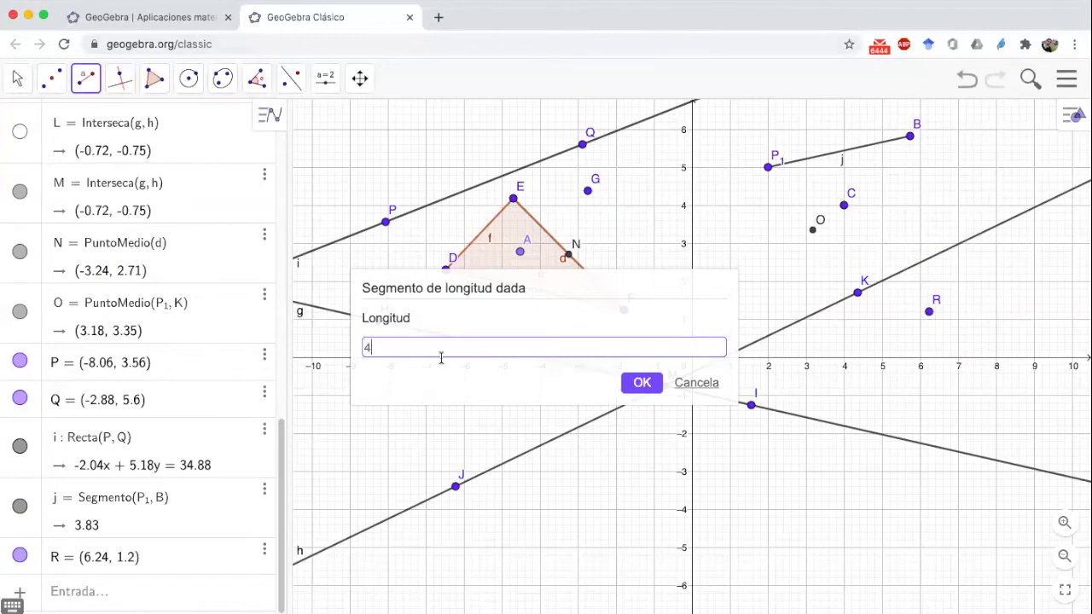
click(637, 382)
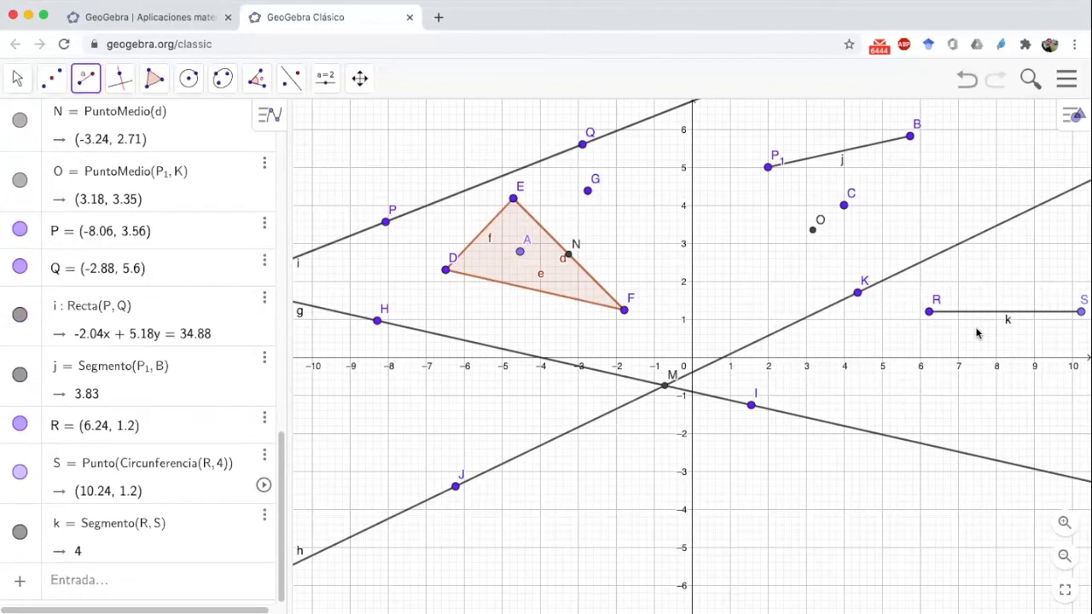
Move endpoint S of segment k to about (7.71, 4.92) and endpoint B of segment j to about (5.8, 5.9) with Mueve
click(15, 77)
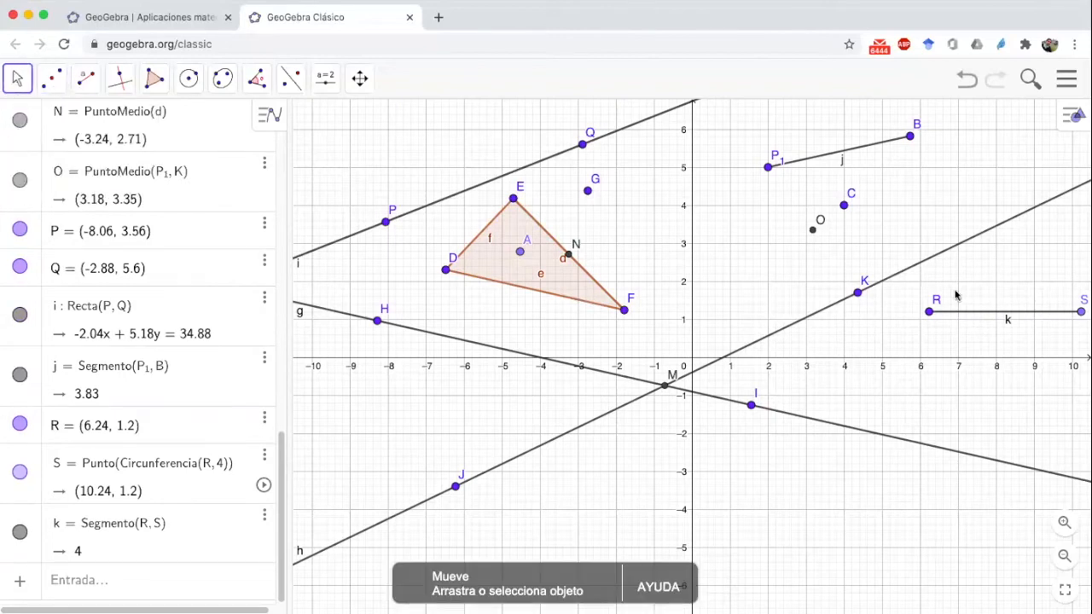
drag(1081, 311, 985, 171)
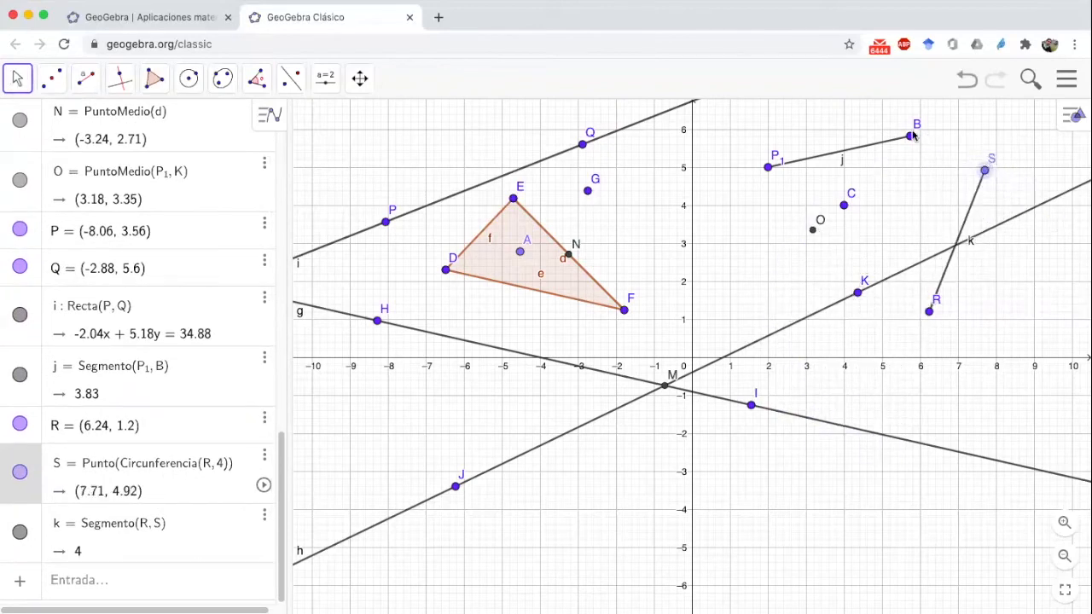
drag(910, 135, 615, 350)
drag(619, 261, 914, 139)
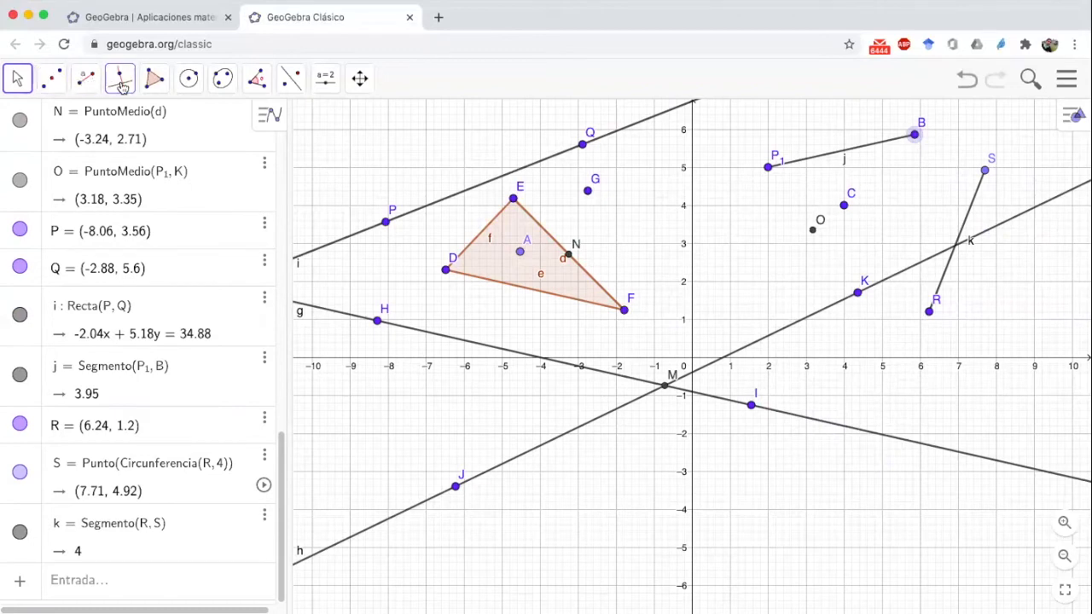
Draw a ray with Semirrecta starting at about (-1.98, -3.24) and passing through about (0.5, 3.38)
click(94, 86)
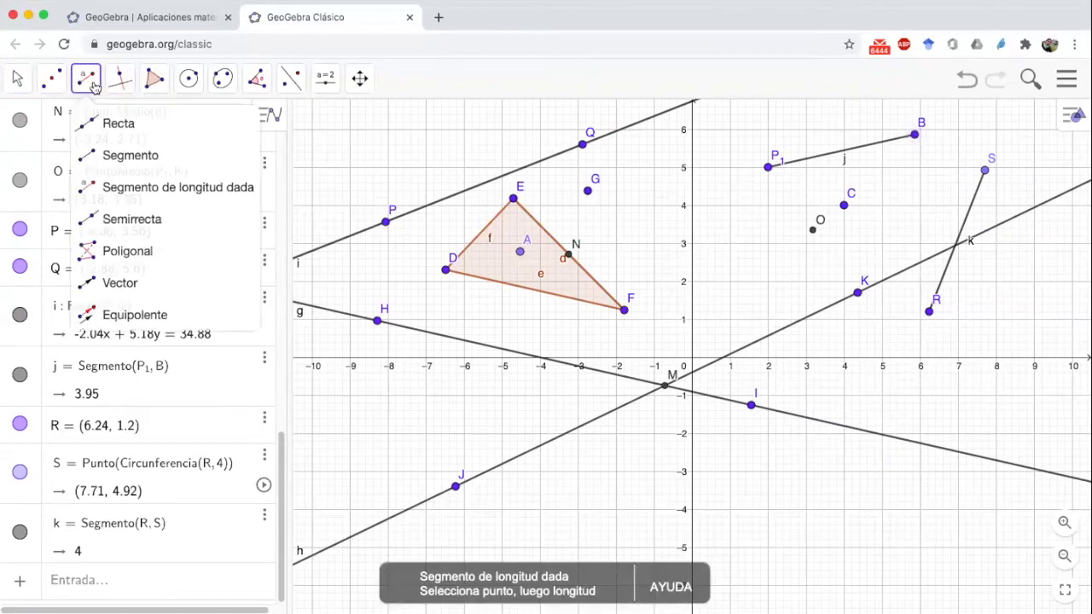
click(134, 220)
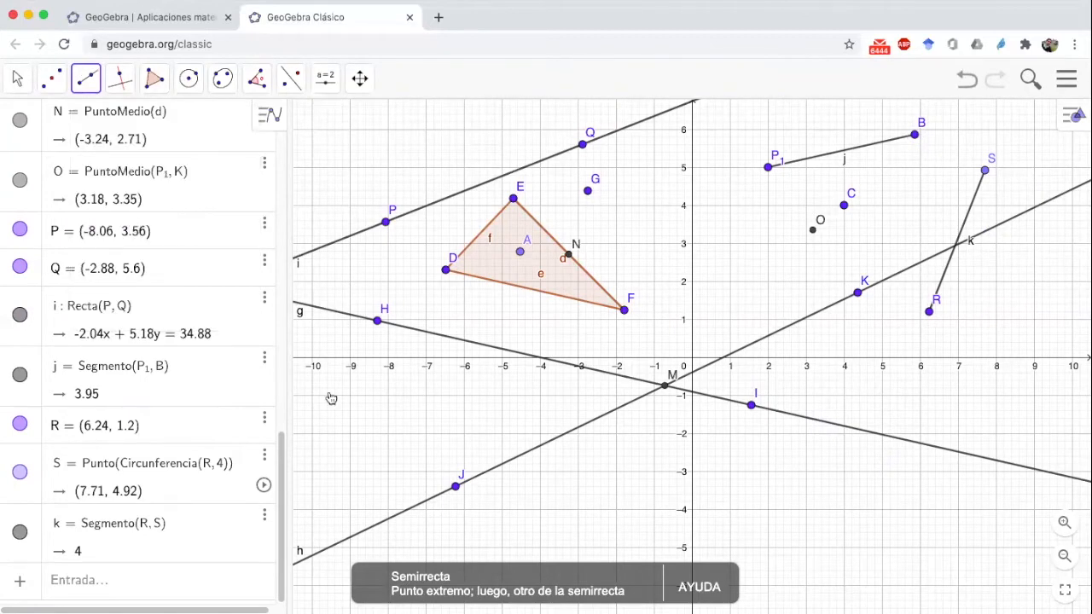
click(616, 480)
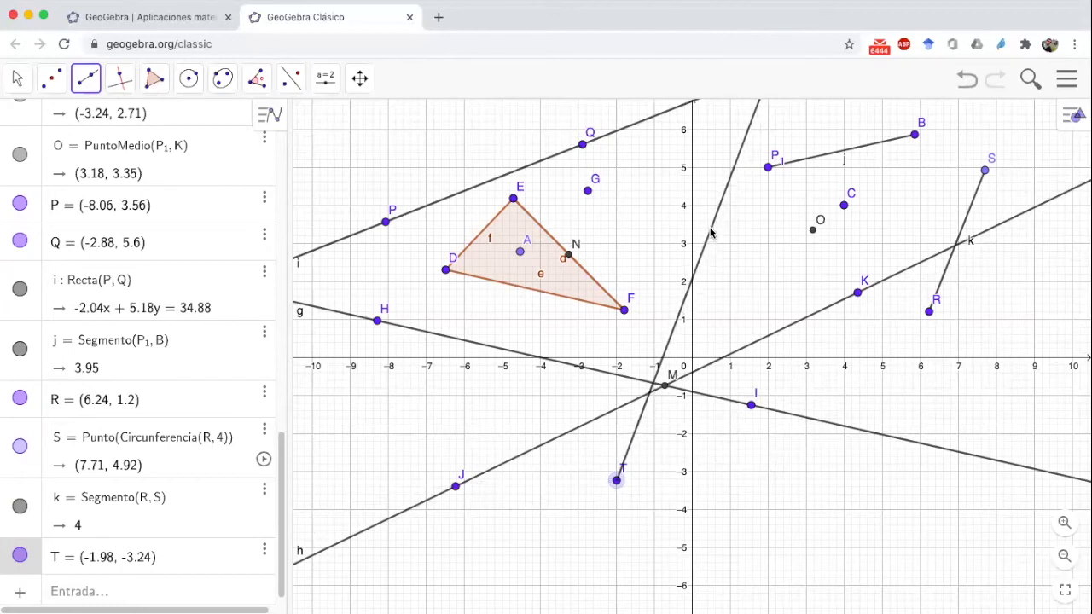
click(711, 229)
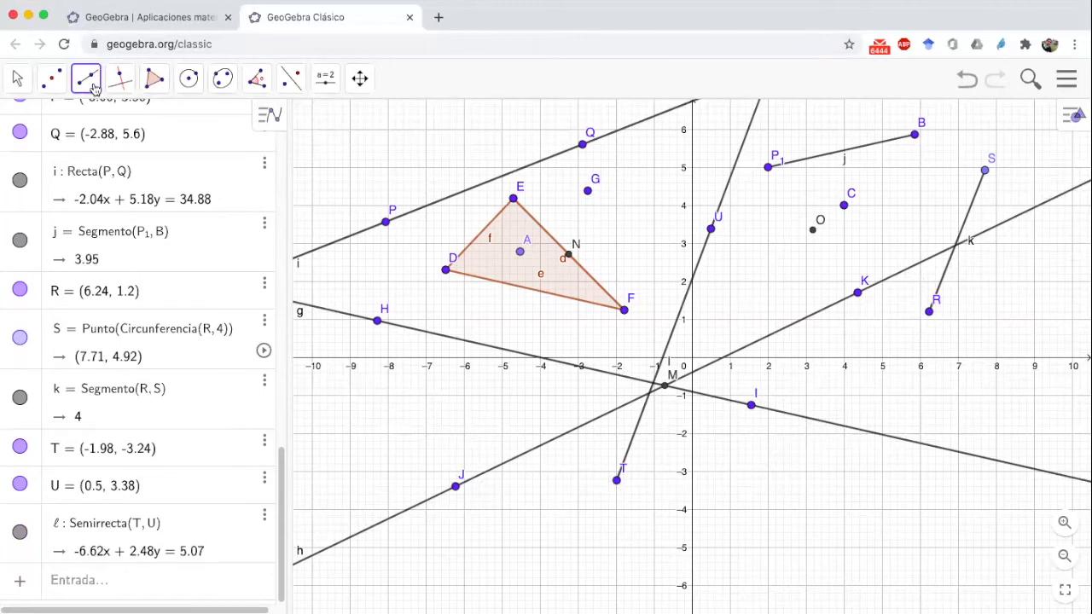
click(86, 78)
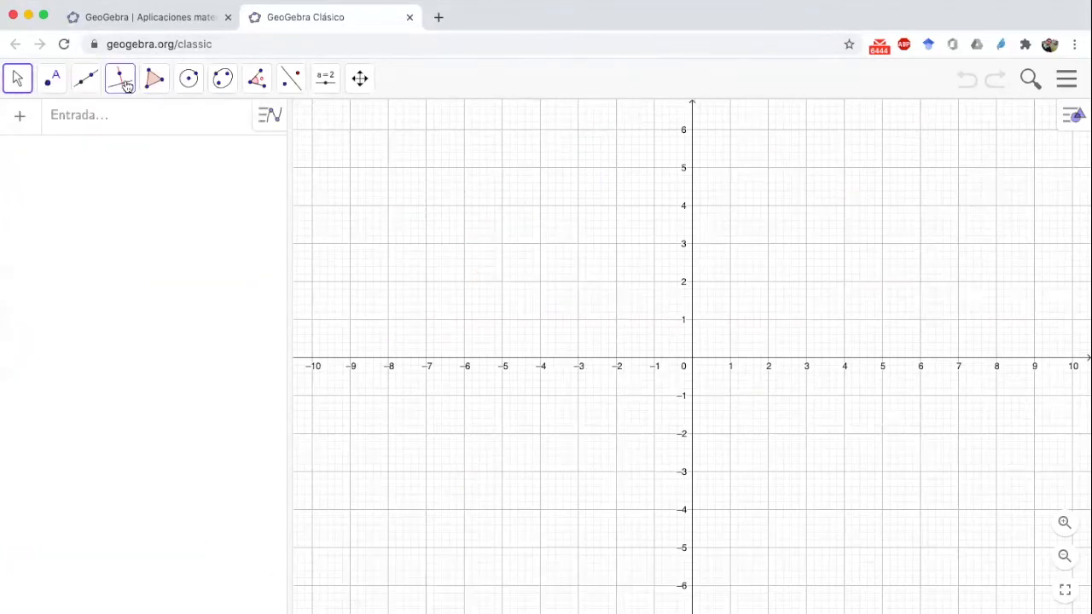
Draw a line perpendicular to the y-axis through a point at about (2.04, 2.38) with the Perpendicular tool
click(122, 81)
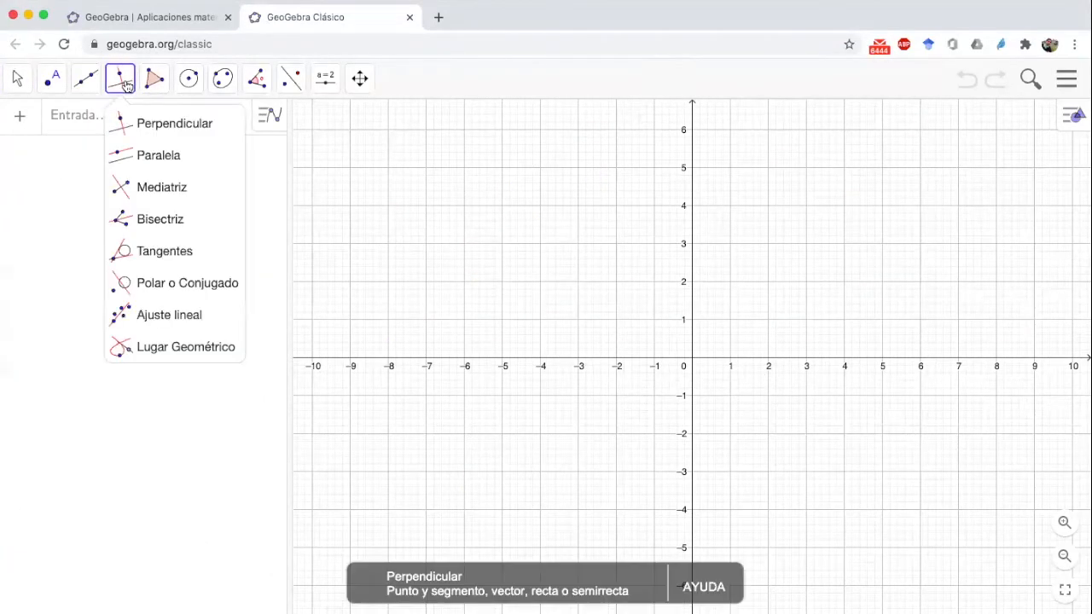
click(159, 128)
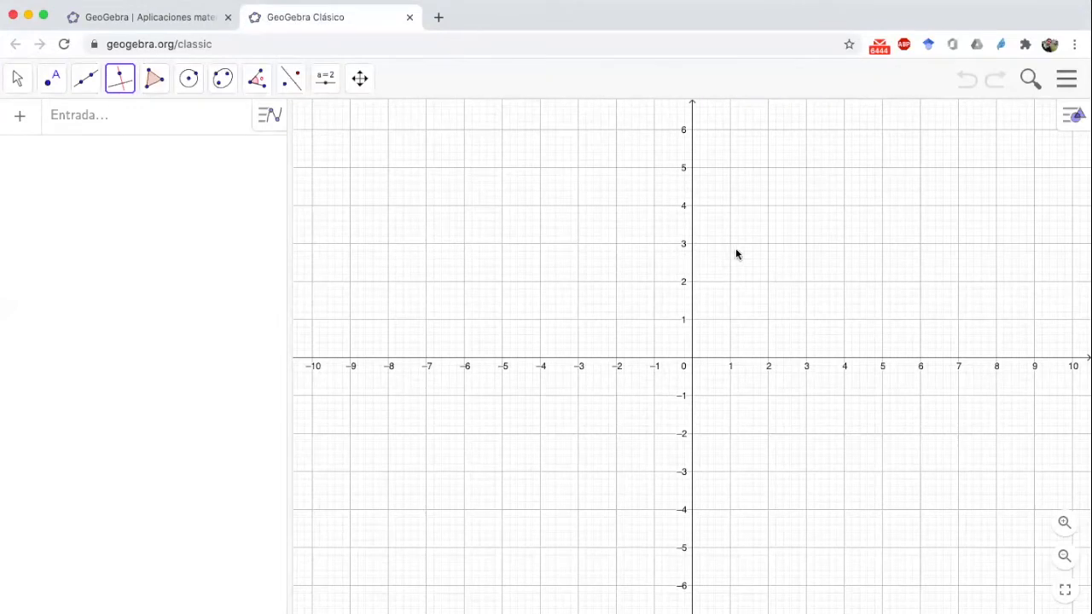
click(693, 239)
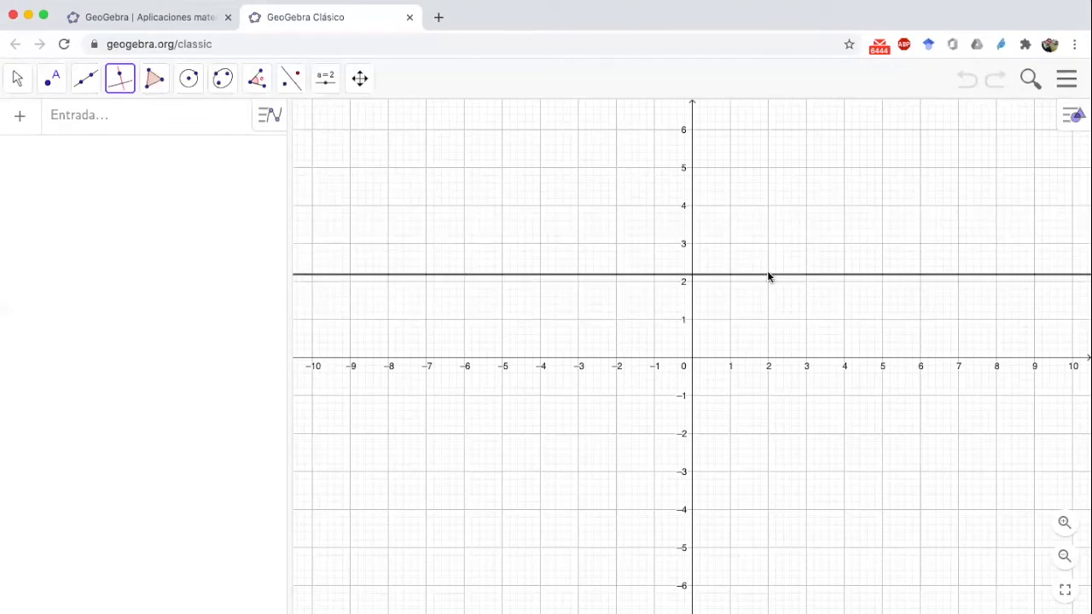
click(770, 267)
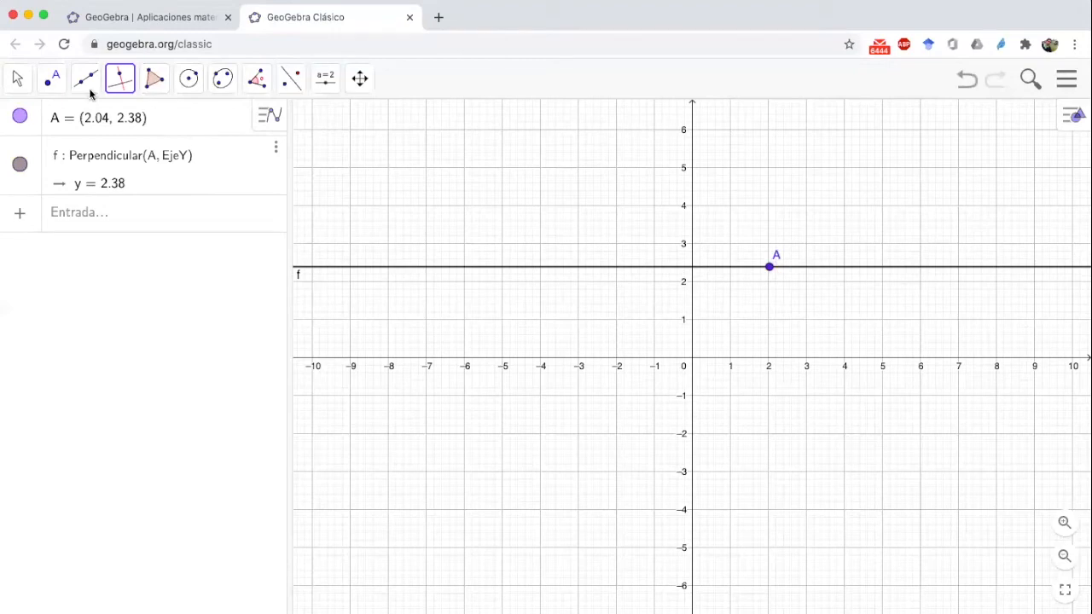
Move point A on the perpendicular line to about (2.52, 4.1) with the Mueve tool
click(18, 79)
mouse_move(52, 80)
click(51, 128)
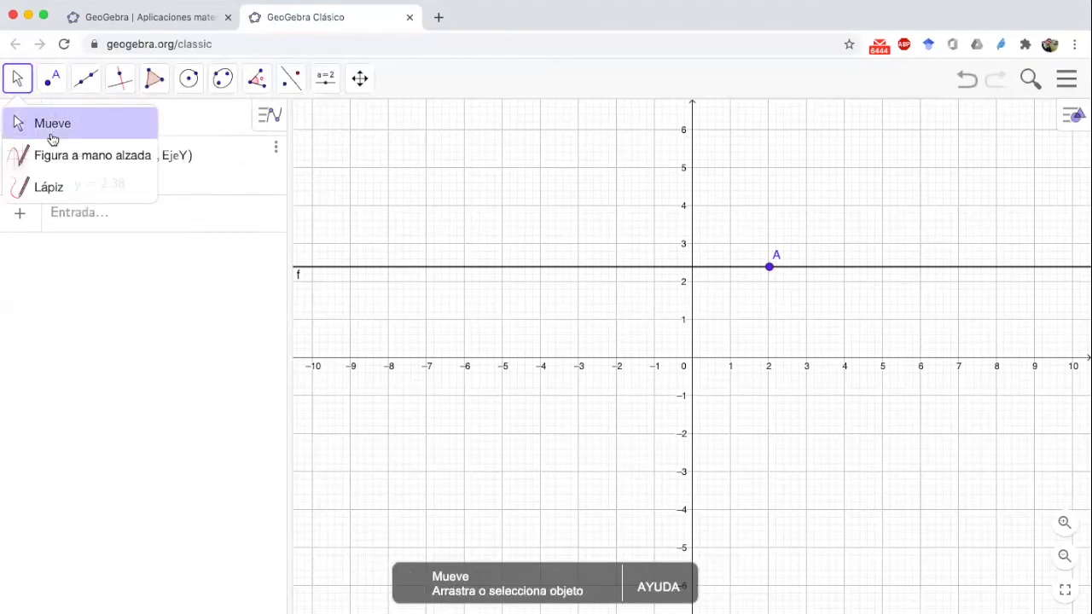
drag(769, 270, 788, 205)
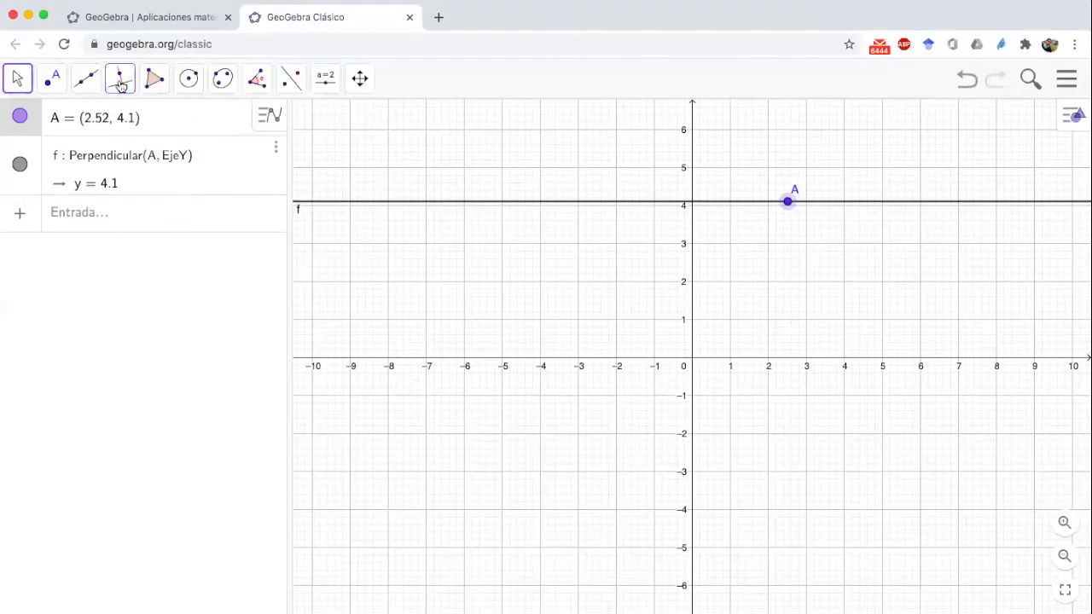
Draw a line parallel to line f below it with Paralela and move its point B to about (-4.34, 1.1)
click(120, 83)
click(162, 160)
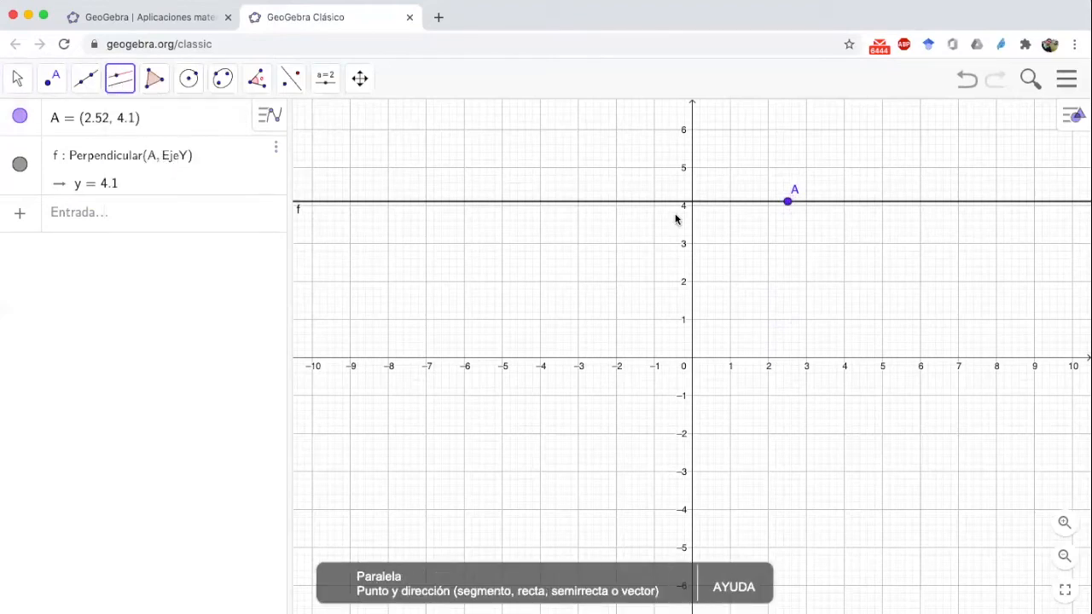
click(831, 206)
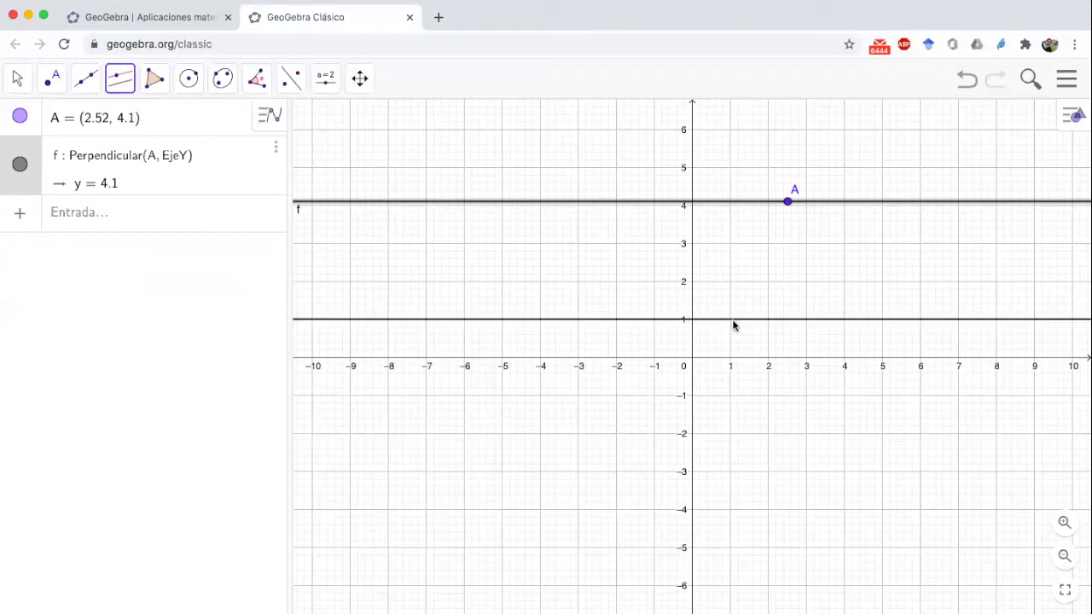
click(514, 314)
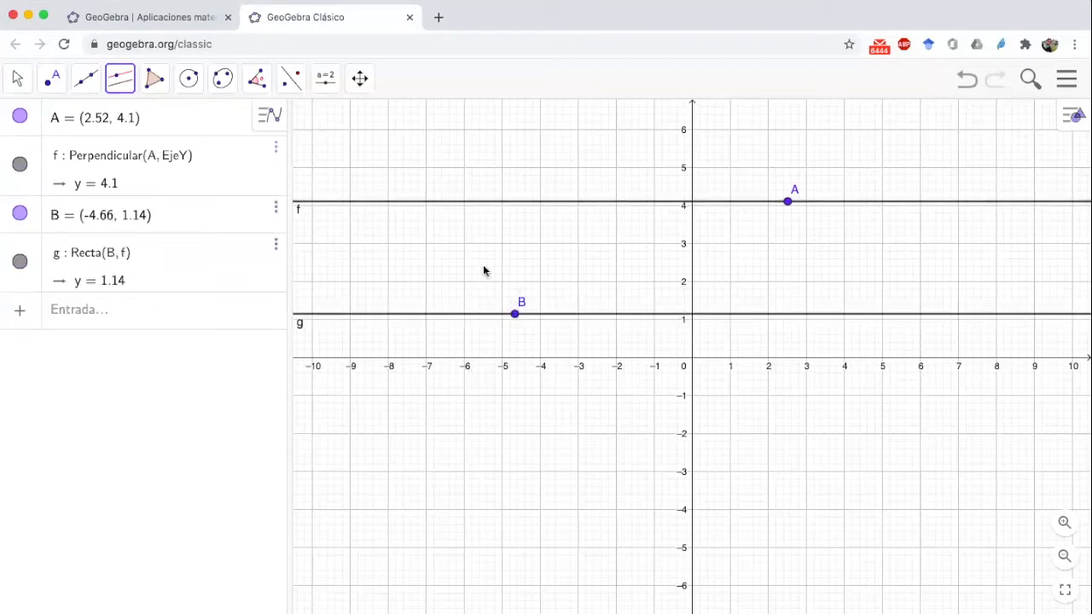
click(18, 79)
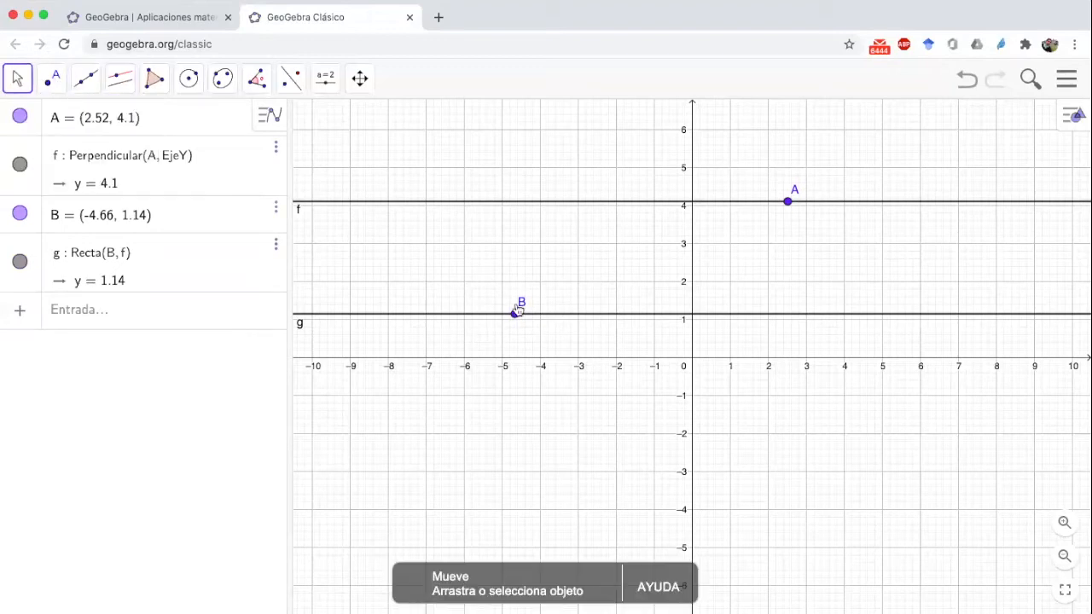
mouse_move(517, 314)
mouse_down()
mouse_move(521, 159)
mouse_move(529, 324)
mouse_up()
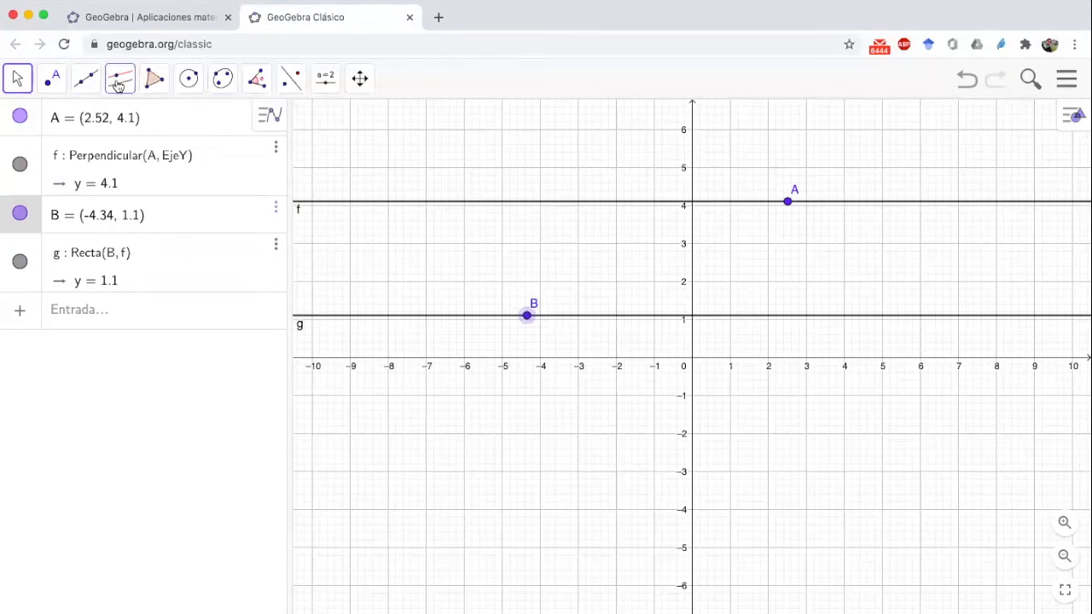
Construct the perpendicular bisector of points B and A with Mediatriz and move point A to about (2.36, 4.46)
click(118, 86)
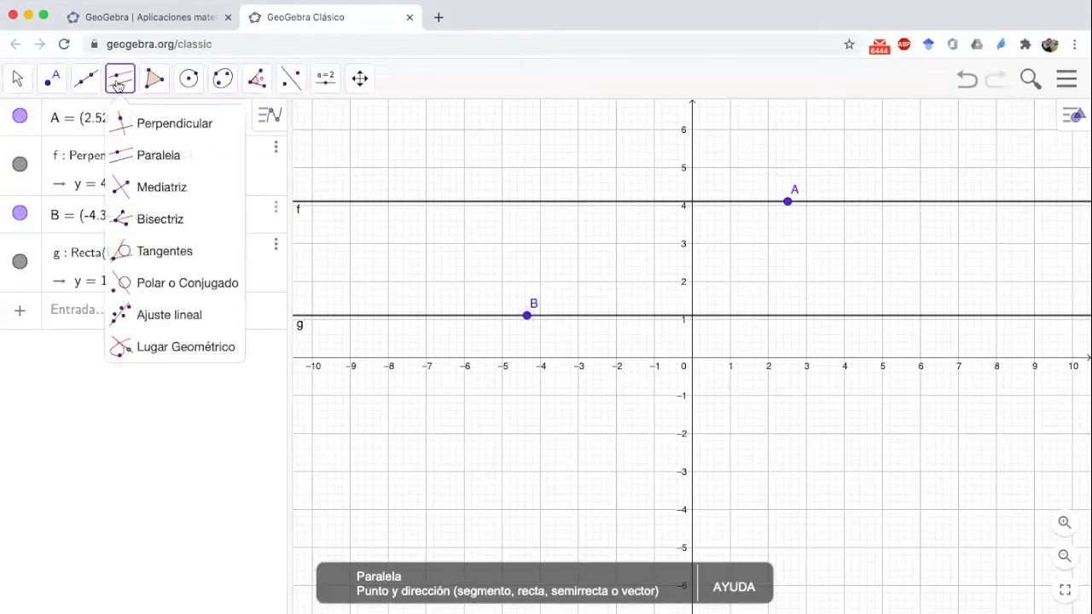
click(170, 189)
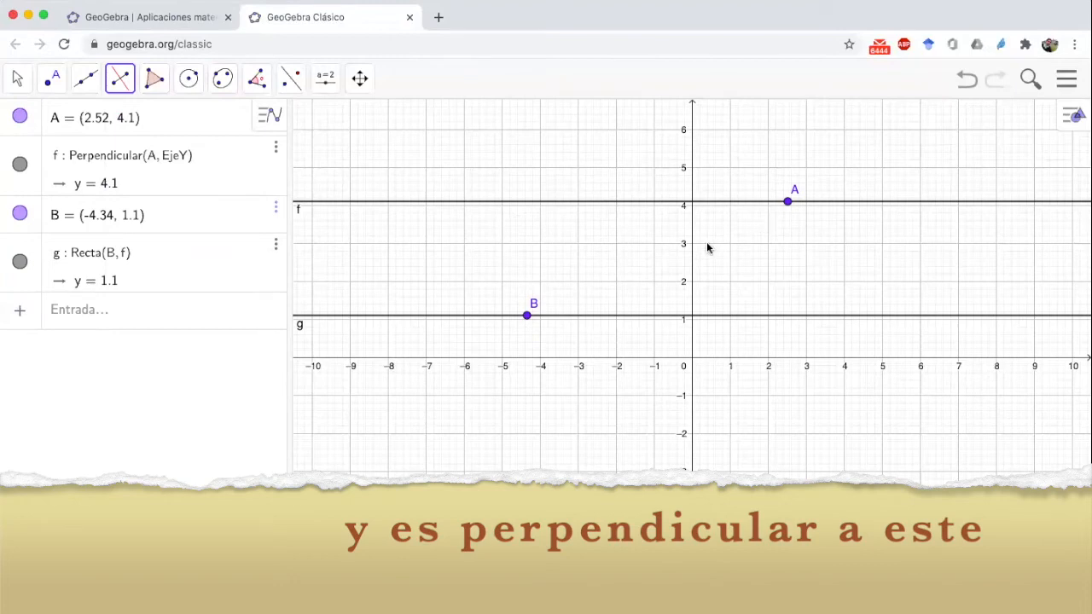
click(527, 316)
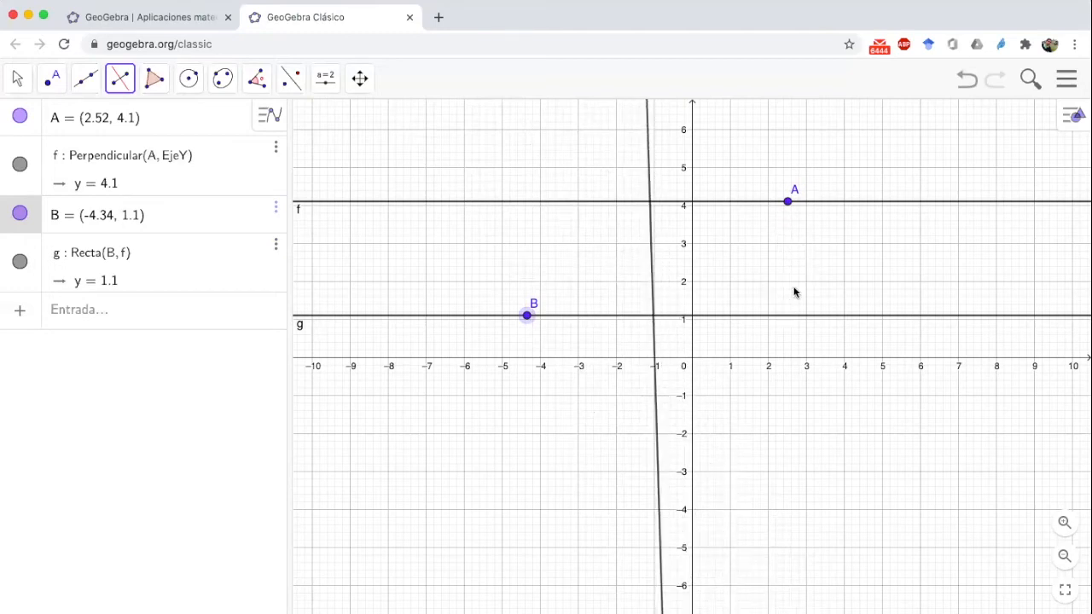
click(789, 204)
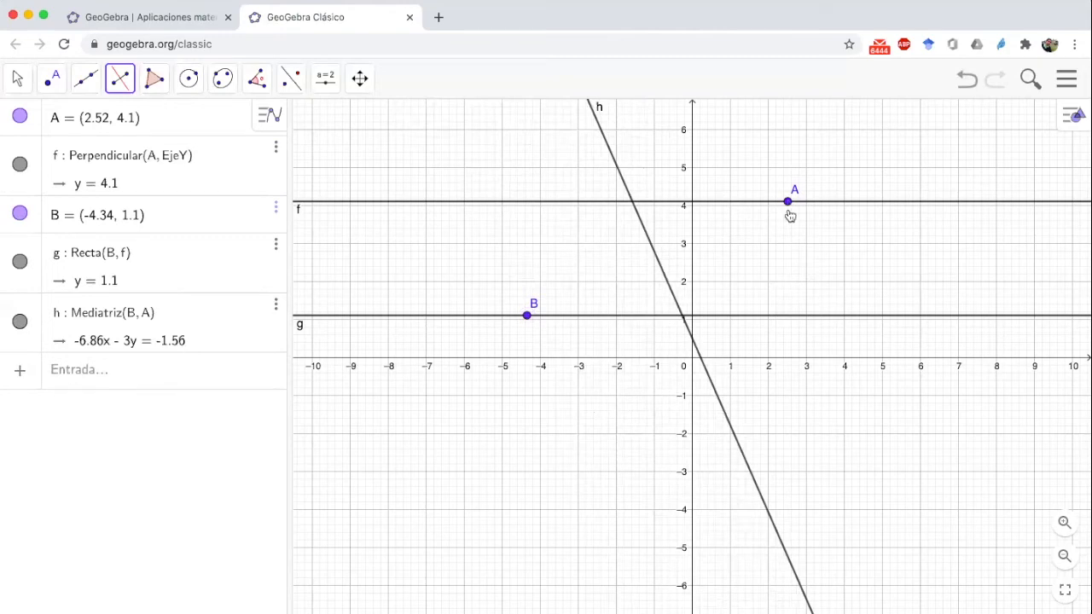
click(18, 78)
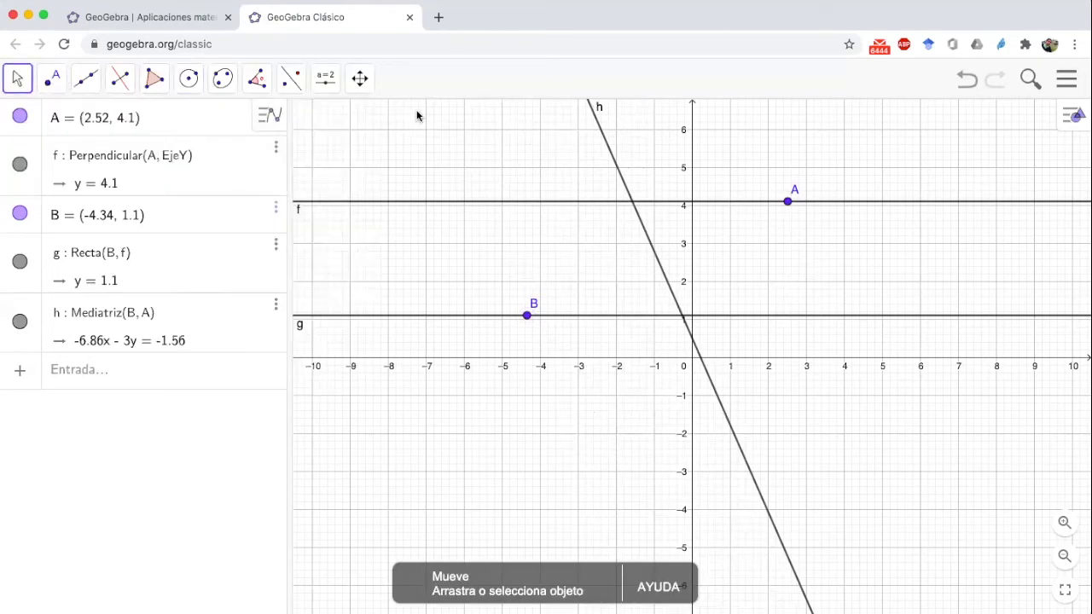
mouse_move(788, 205)
mouse_down()
mouse_move(902, 190)
mouse_move(726, 235)
mouse_move(711, 287)
mouse_move(745, 187)
mouse_move(783, 193)
mouse_up()
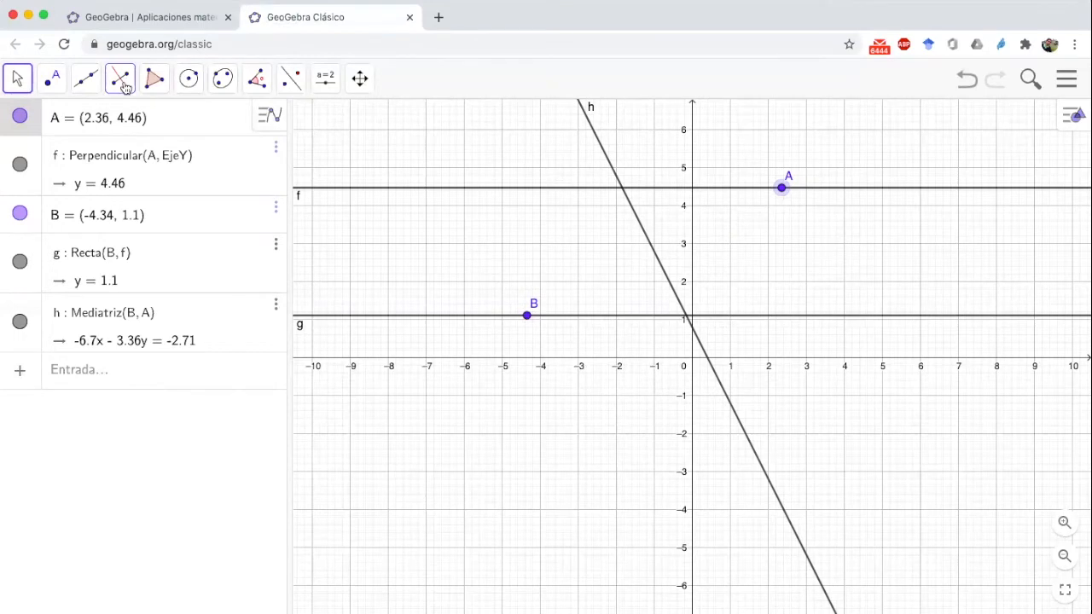
Add a point C at about (-4.66, 5.38) and construct the bisector of angle ACB with Bisectriz
click(123, 85)
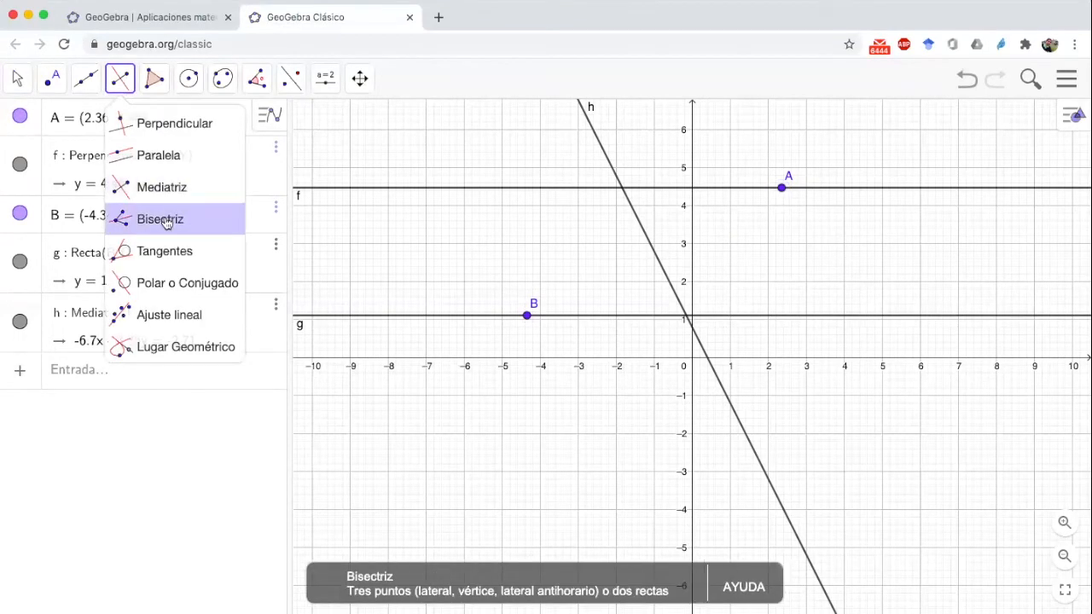
click(51, 75)
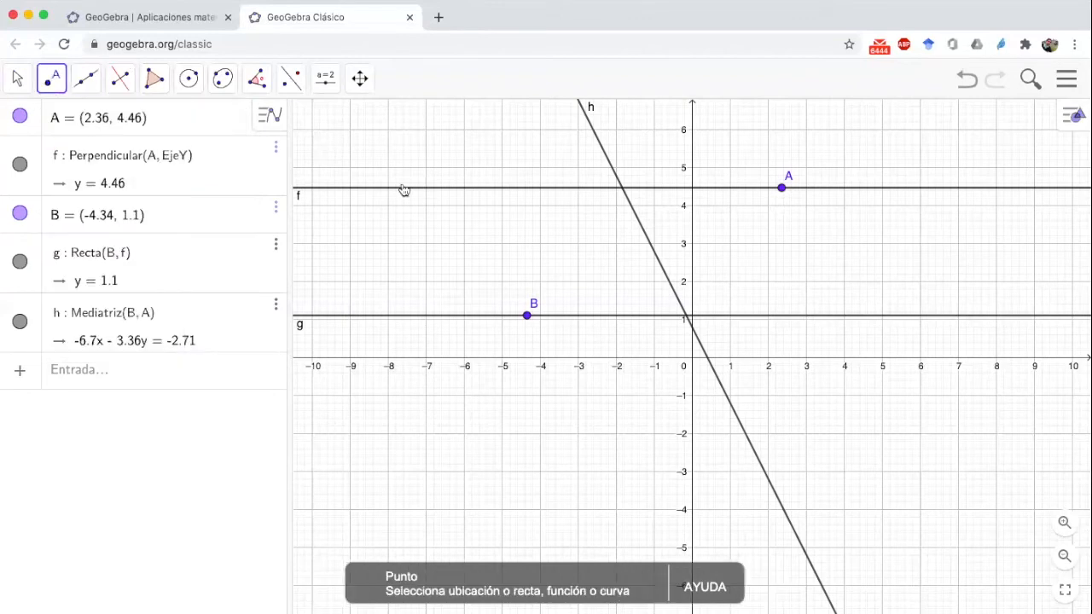
click(516, 154)
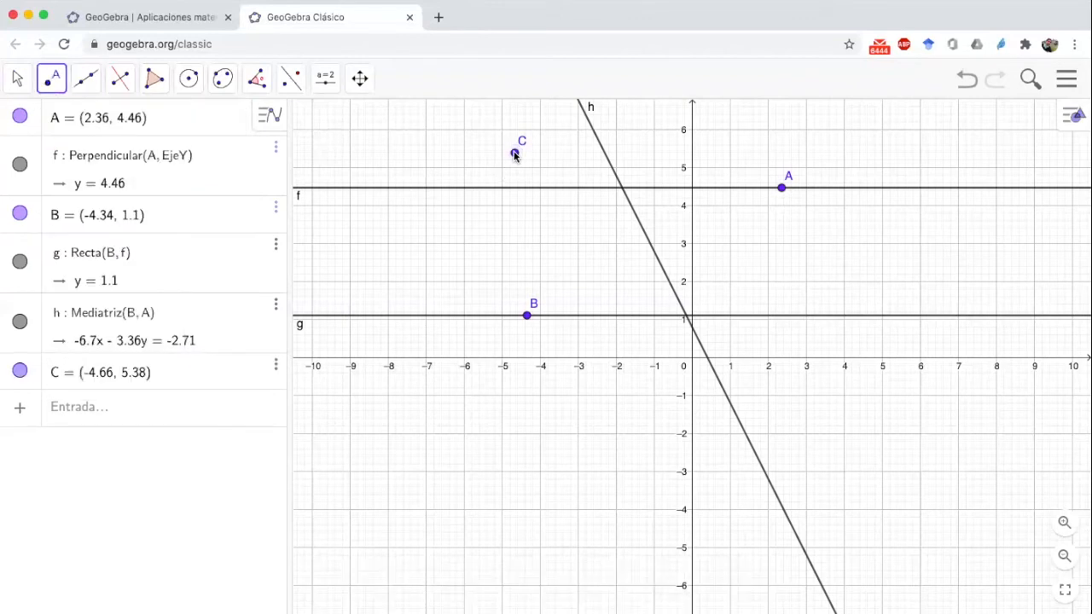
click(124, 86)
click(162, 222)
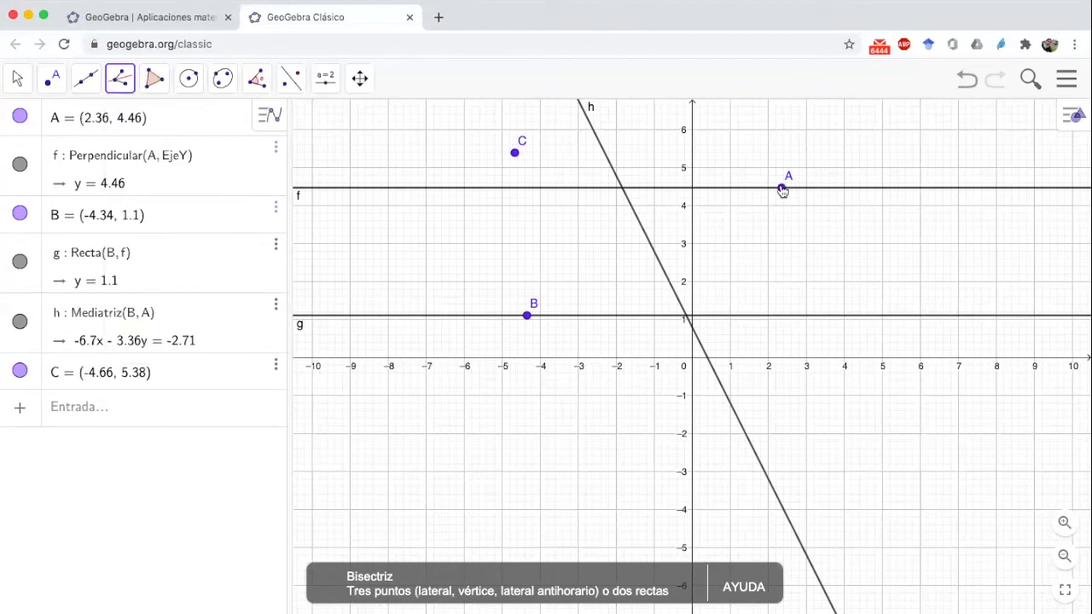
click(782, 189)
click(515, 153)
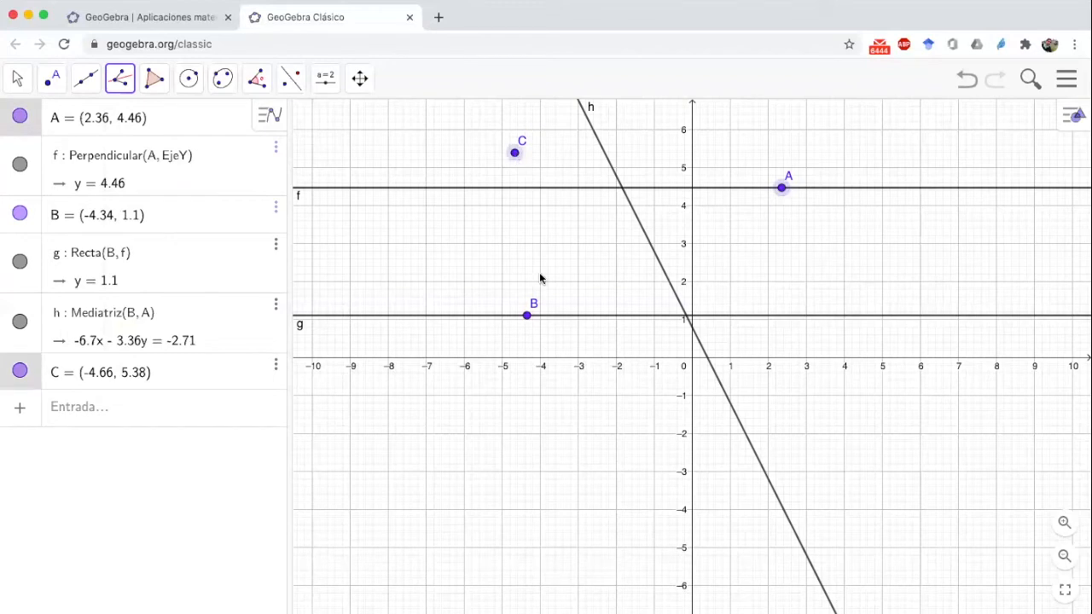
click(527, 318)
Draw the segments from B to C and from C to A with the Segmento tool
click(87, 82)
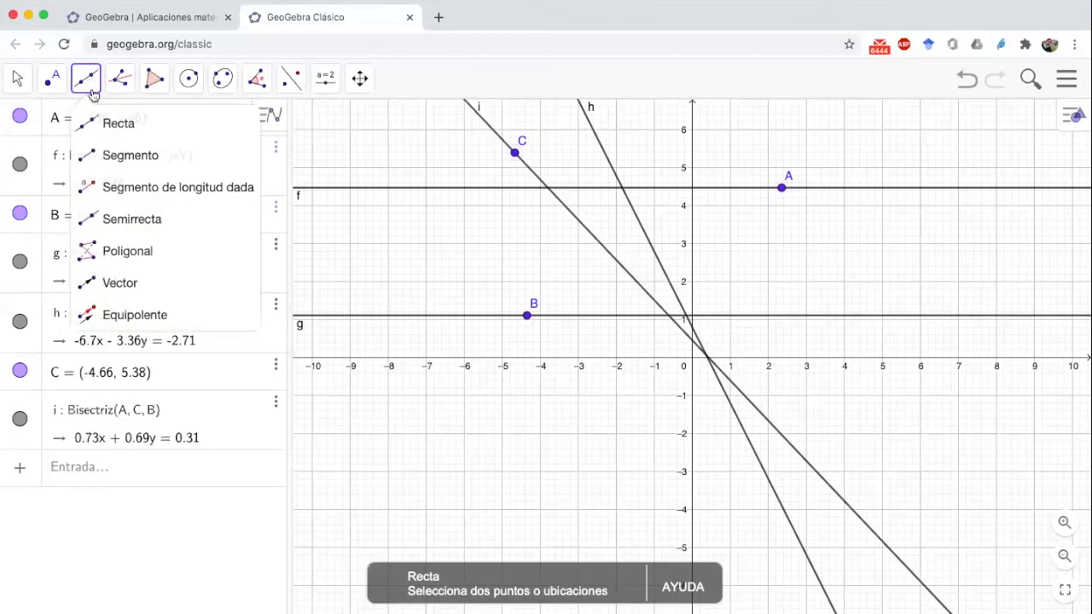
click(111, 156)
click(527, 316)
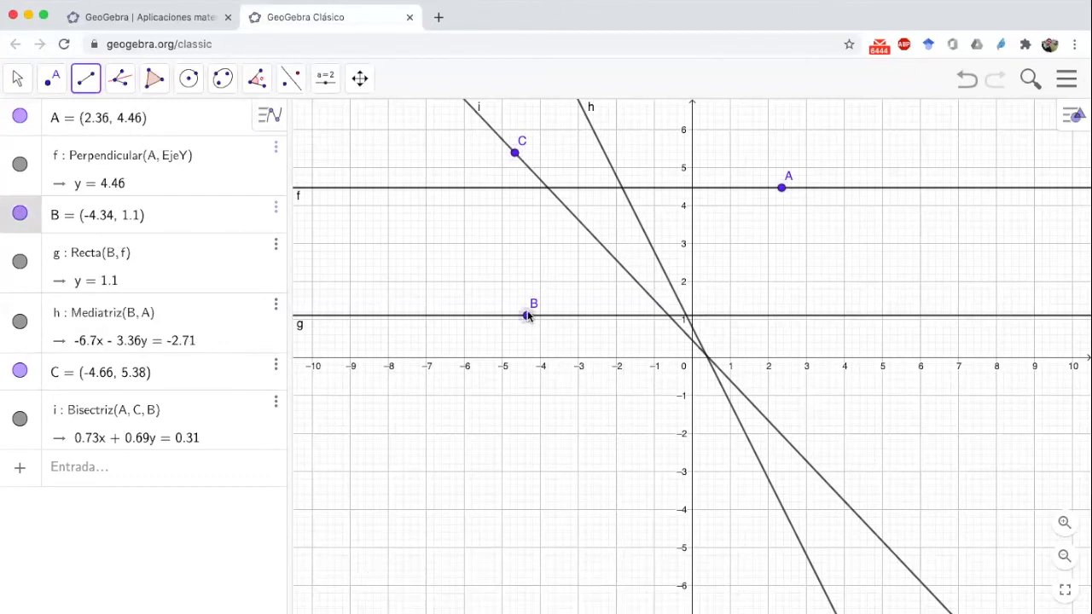
click(515, 153)
click(515, 154)
click(781, 188)
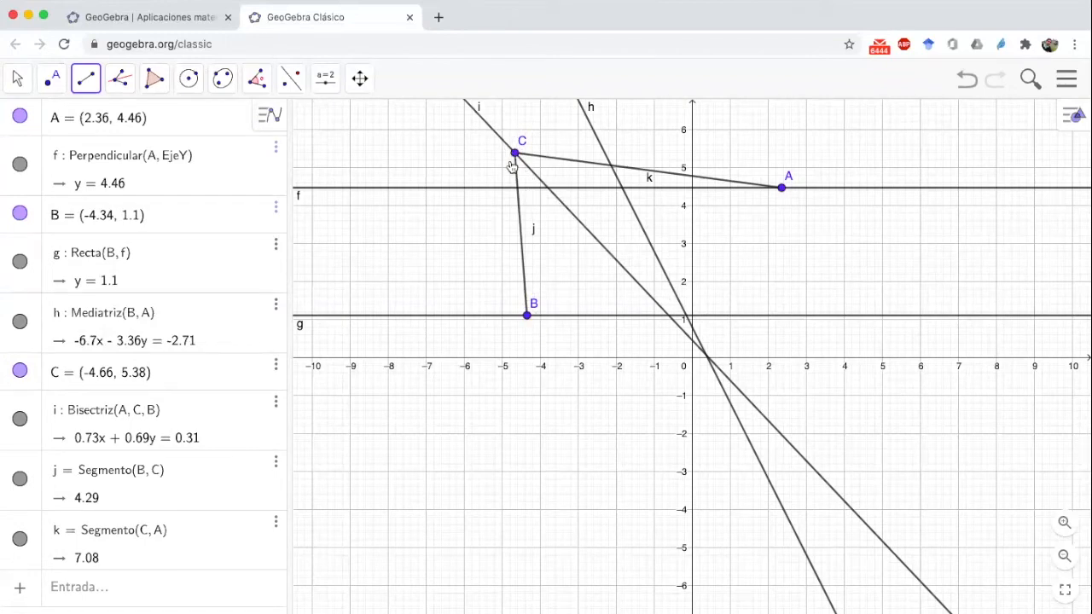
Draw a circle centred at about (3.18, 2.58) through a point at about (4.12, 1.82) with Circunferencia (centro, punto)
click(119, 78)
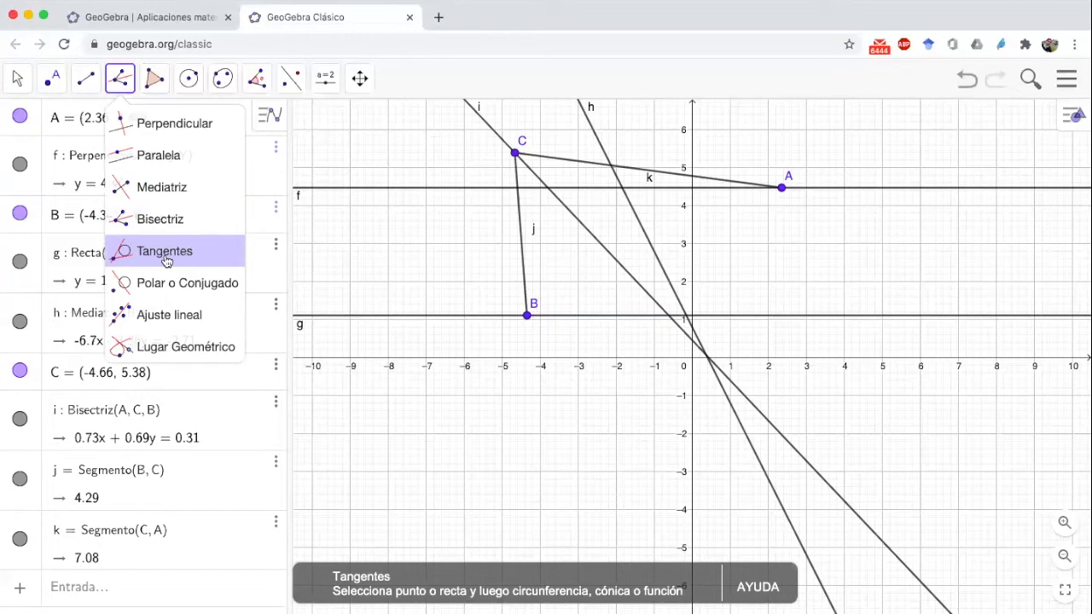
mouse_move(192, 79)
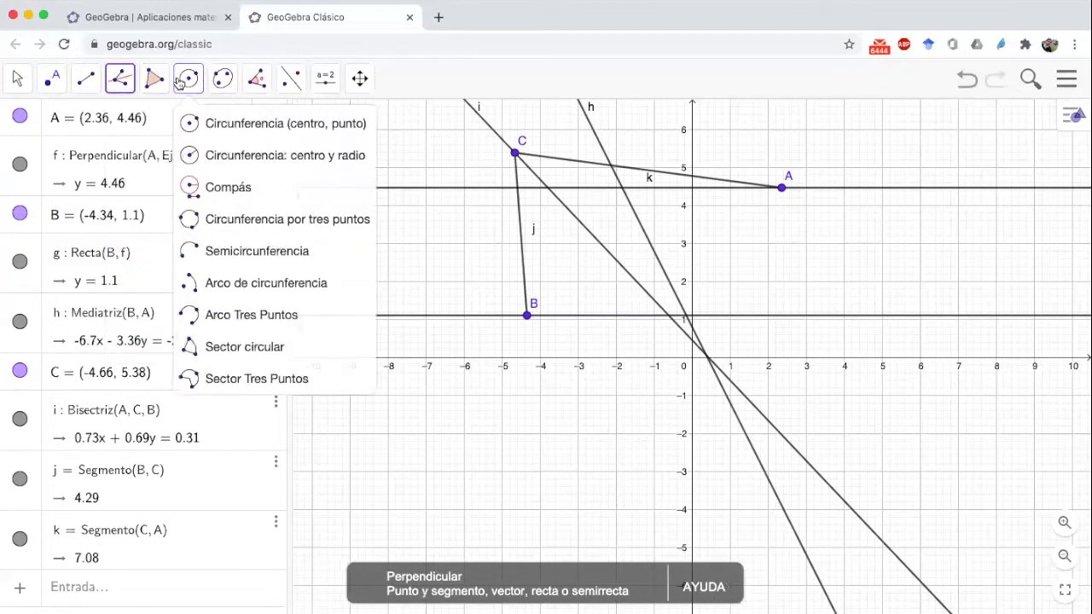
click(225, 123)
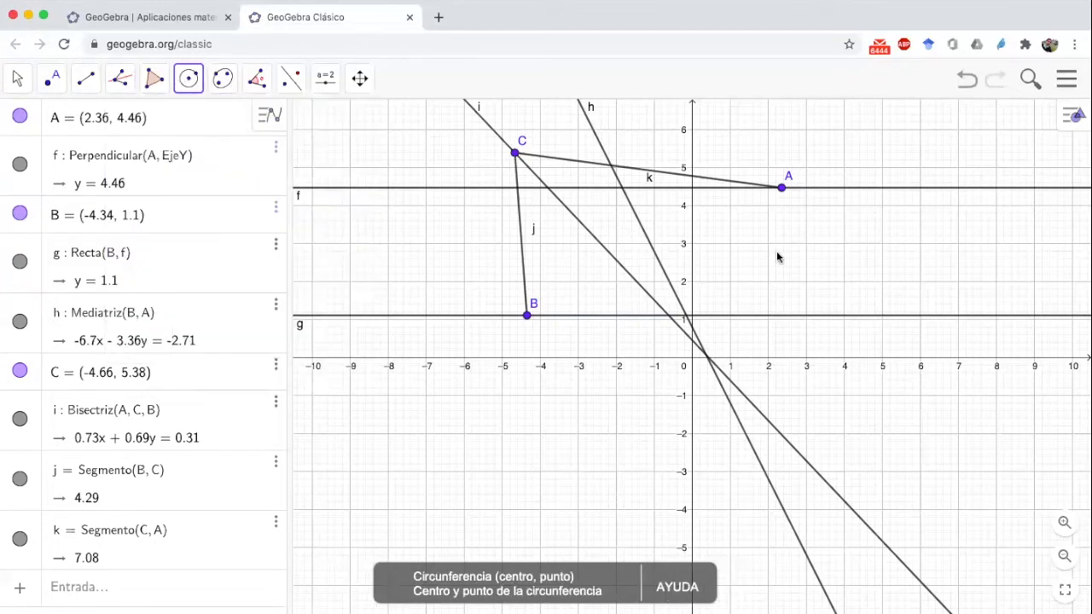
click(812, 259)
click(848, 288)
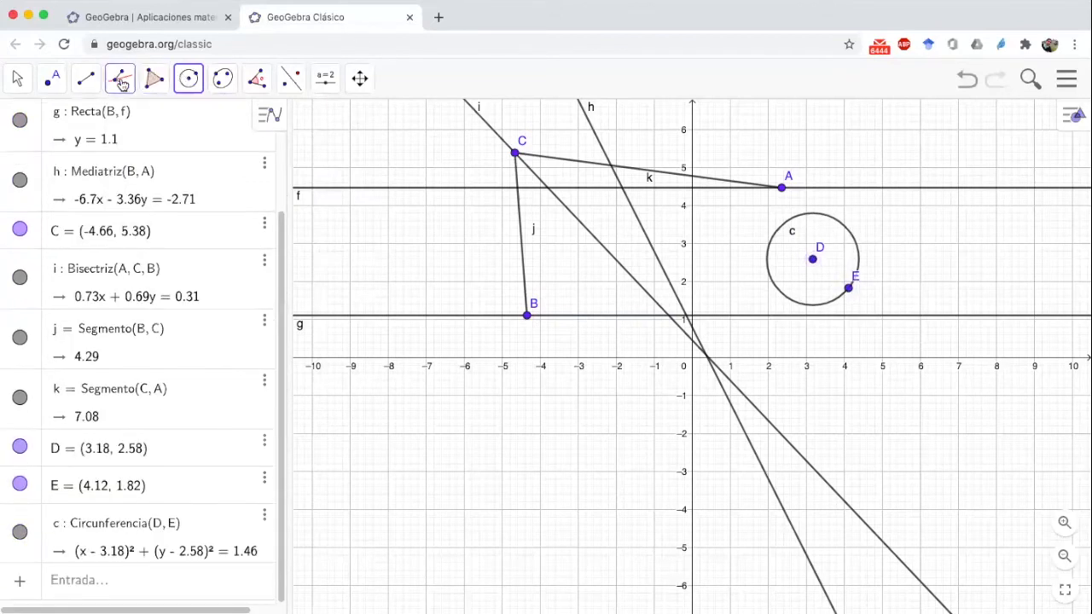
Construct the tangent lines from point A to circle c with Tangentes
click(121, 82)
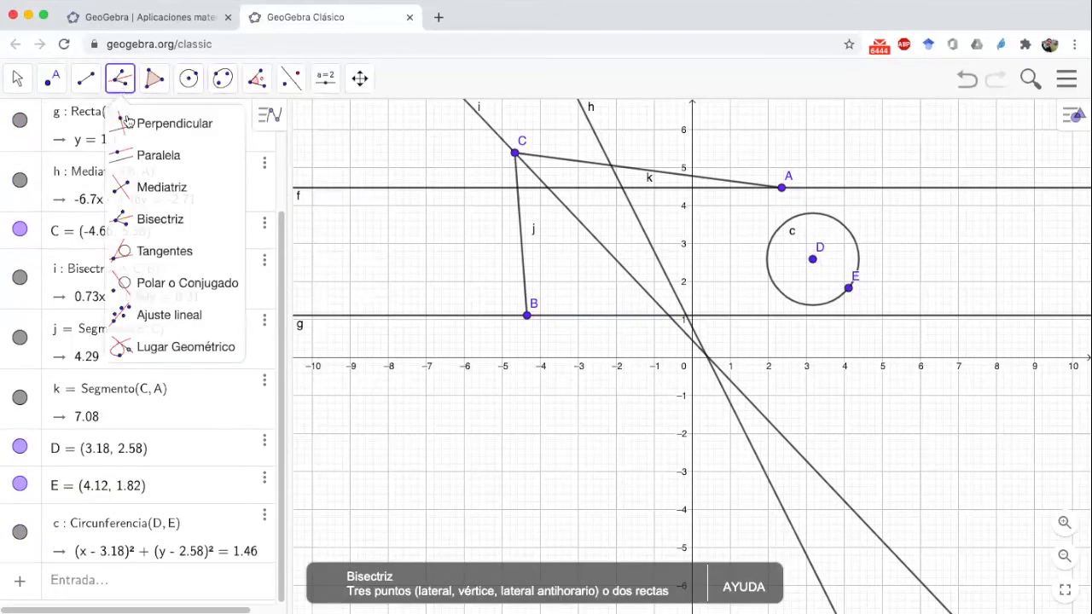
click(162, 252)
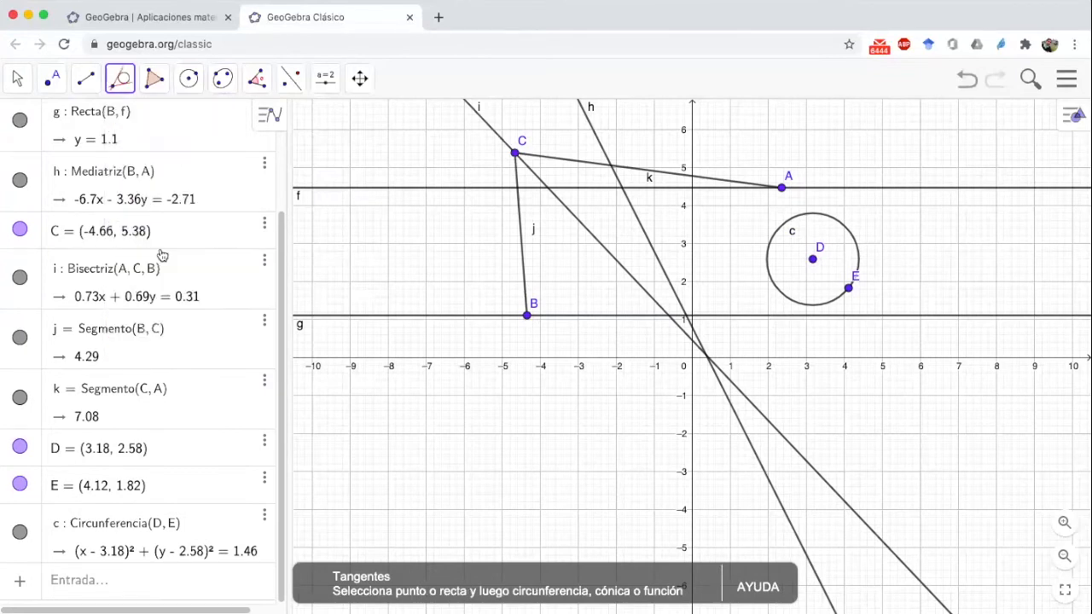
click(856, 244)
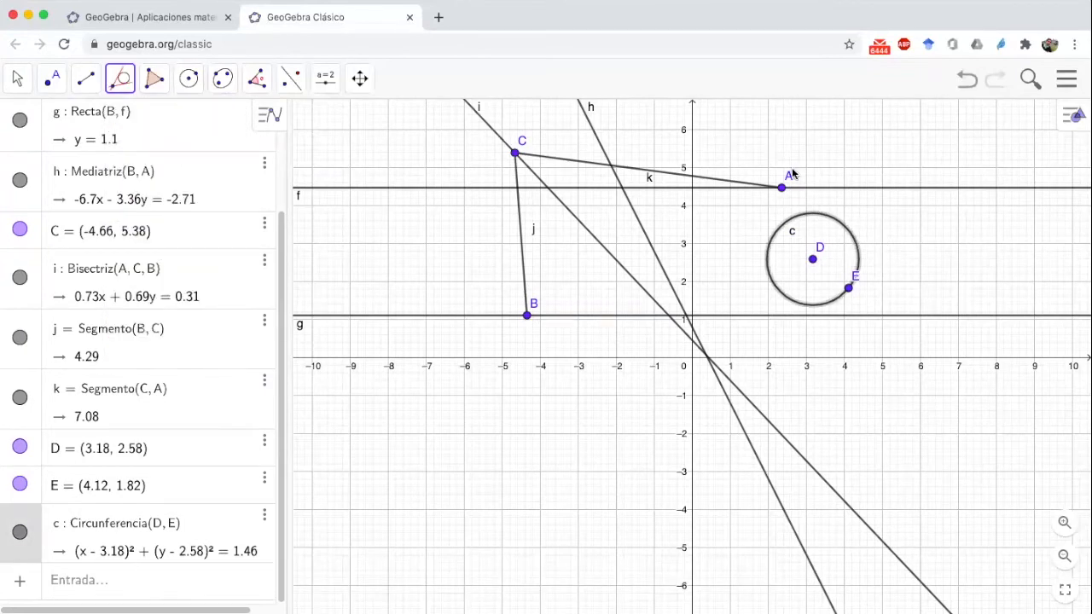
click(782, 189)
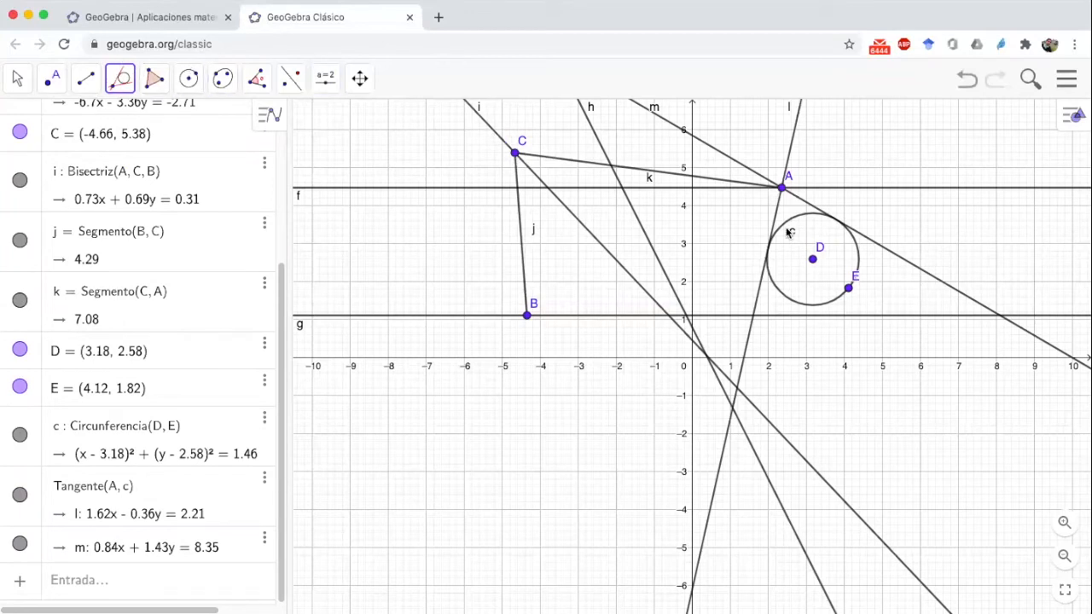
Try to construct tangents to circle c from its centre point D with Tangentes
click(858, 261)
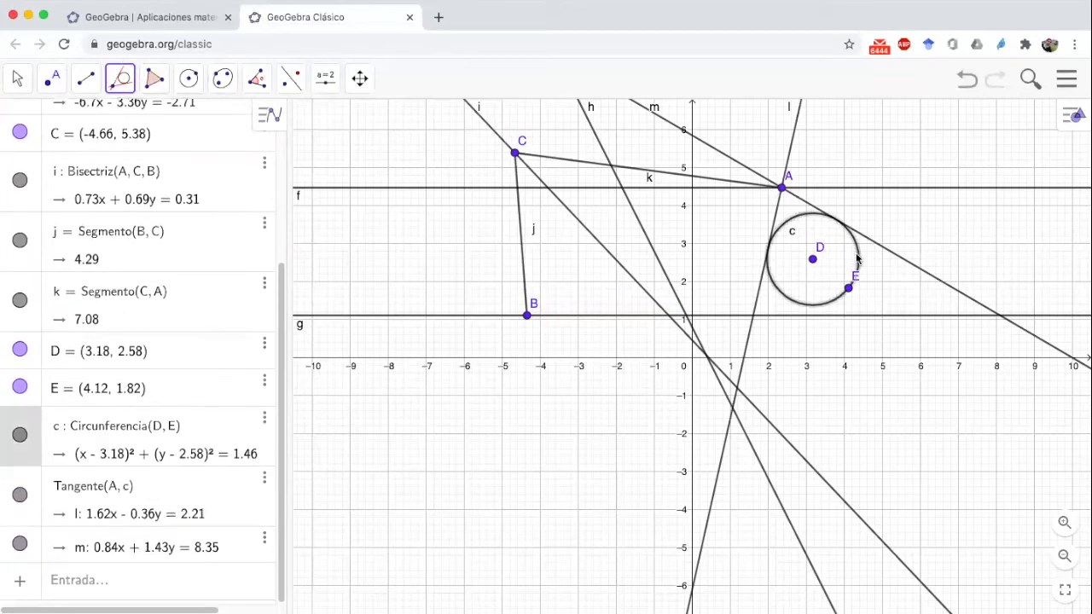
click(813, 261)
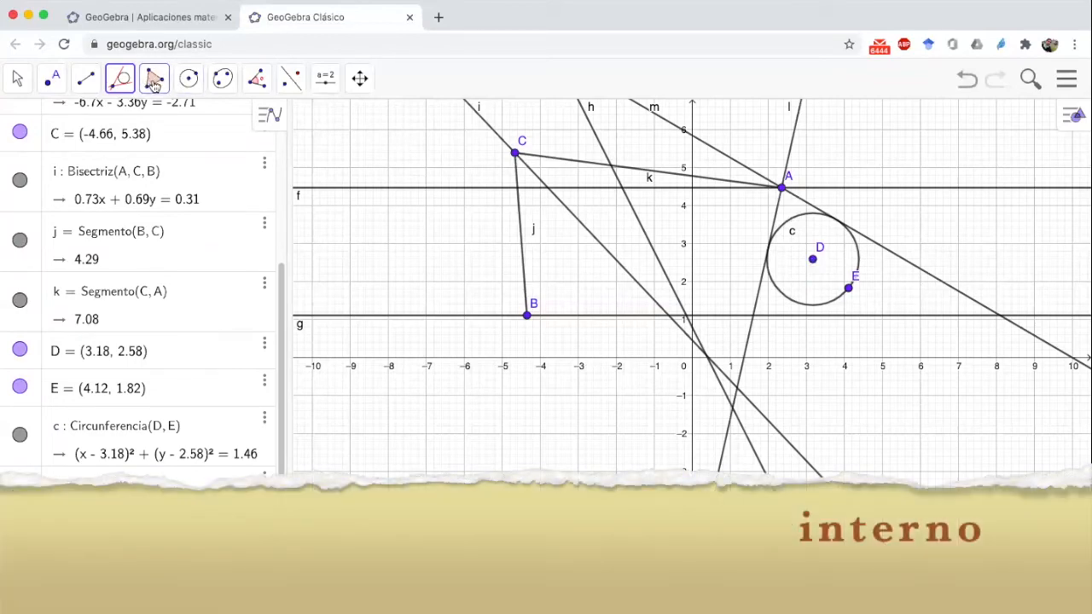
click(123, 84)
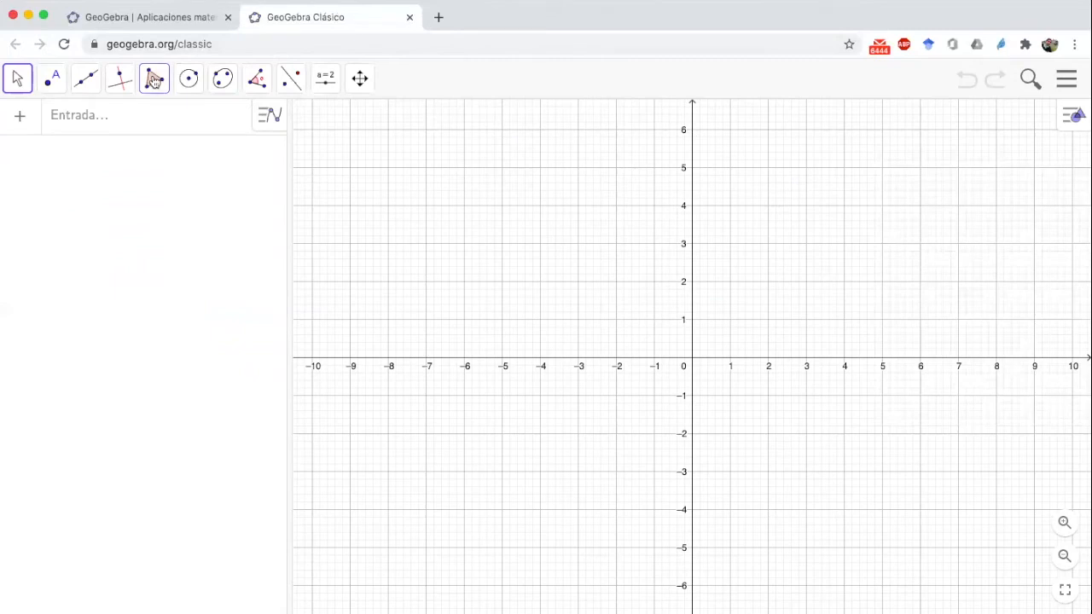
Draw a closed six-vertex polygon with Polígono through about (-6.56, 4.3), (-3.4, 4.92), (1.64, 0.48), (-4.16, -2.38), (-3.32, 1.68) and (-7.76, 2.44)
click(154, 78)
click(180, 125)
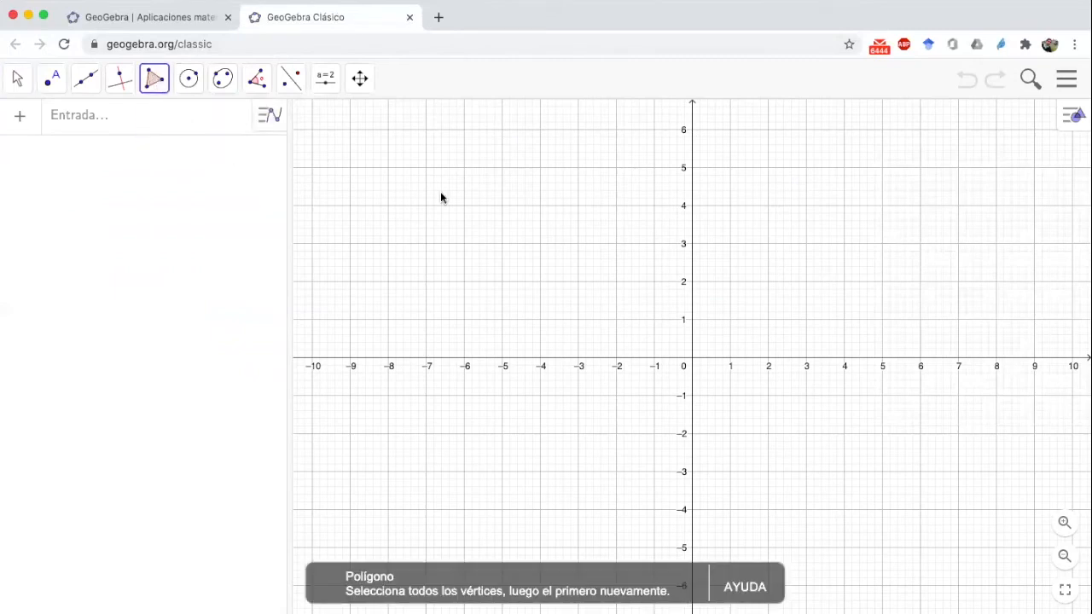
click(442, 194)
click(562, 170)
click(754, 340)
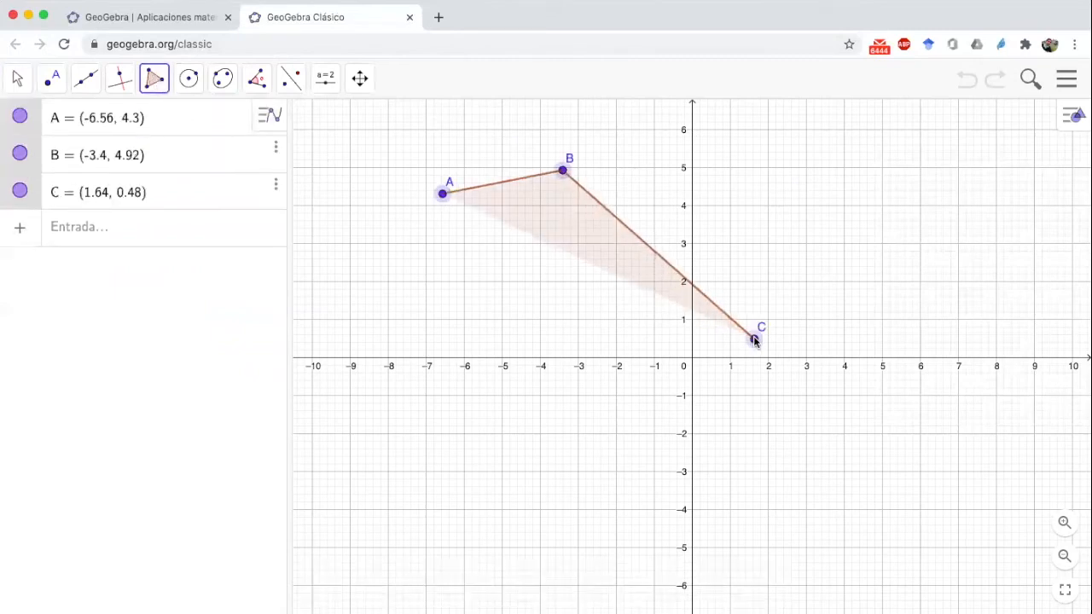
click(534, 447)
click(564, 293)
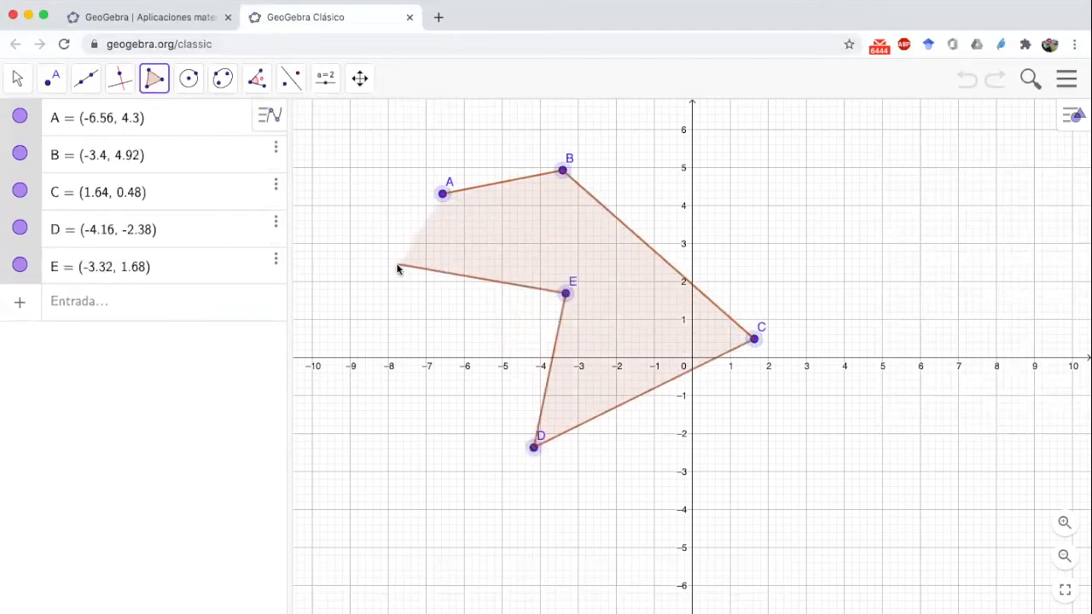
click(396, 264)
click(442, 194)
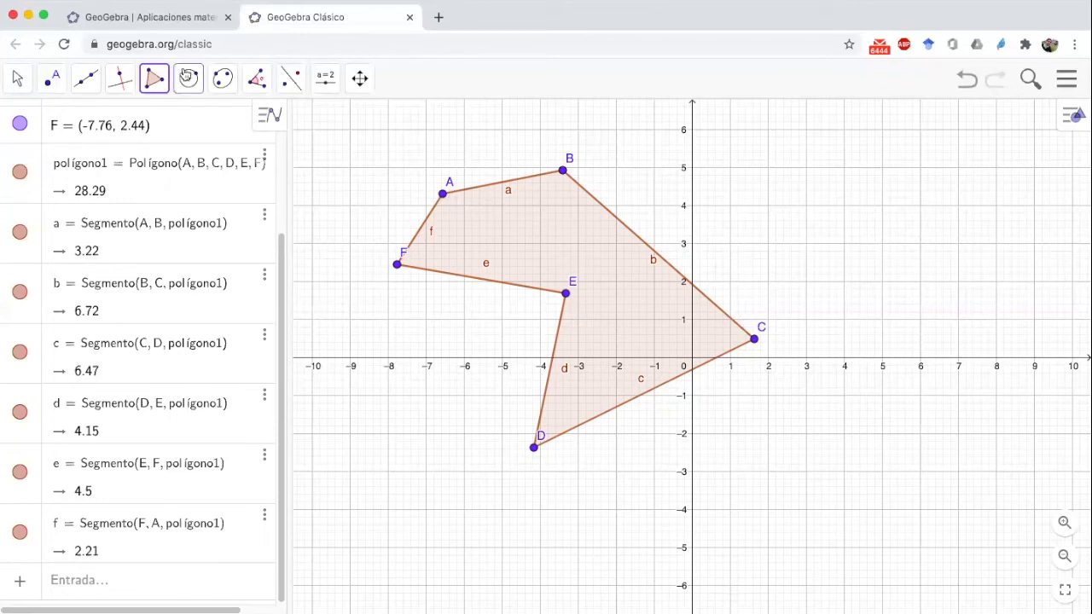
With the Mueve tool active, hide points A and B and the whole polygon in turn, showing each again
click(17, 78)
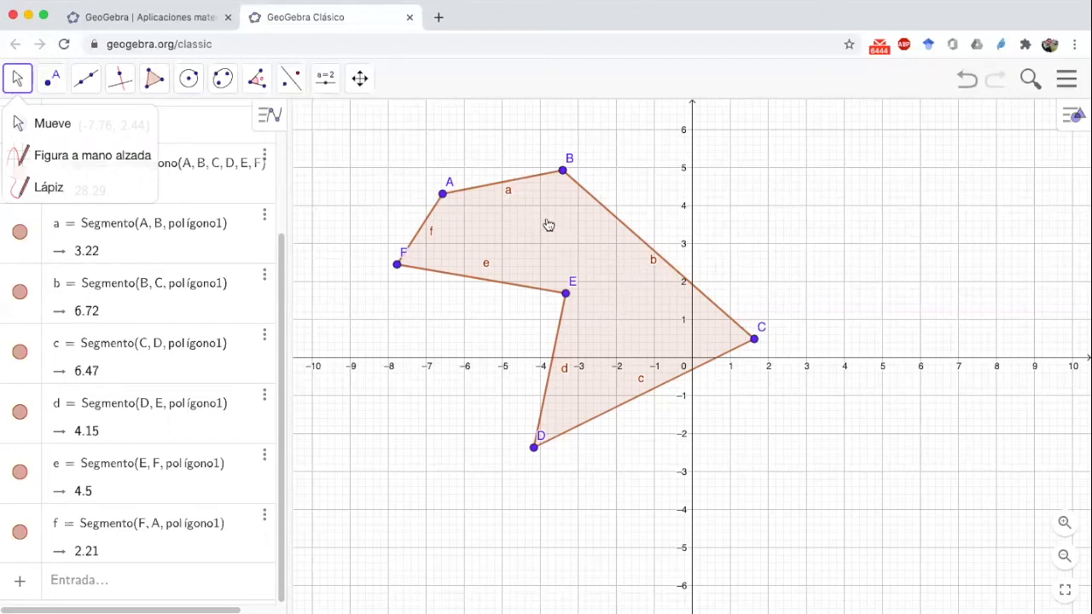
click(19, 78)
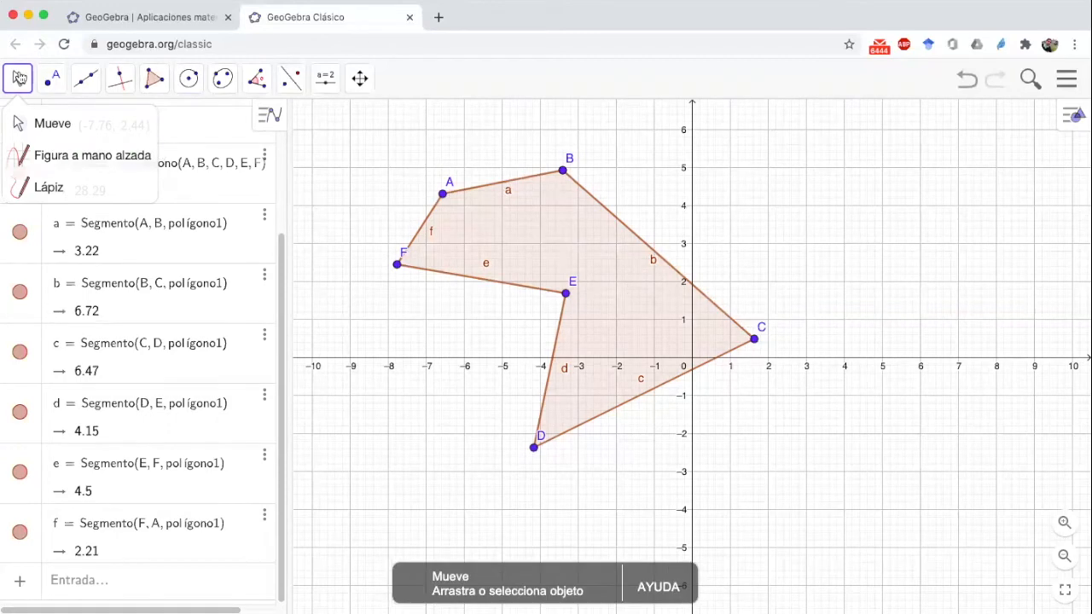
click(19, 78)
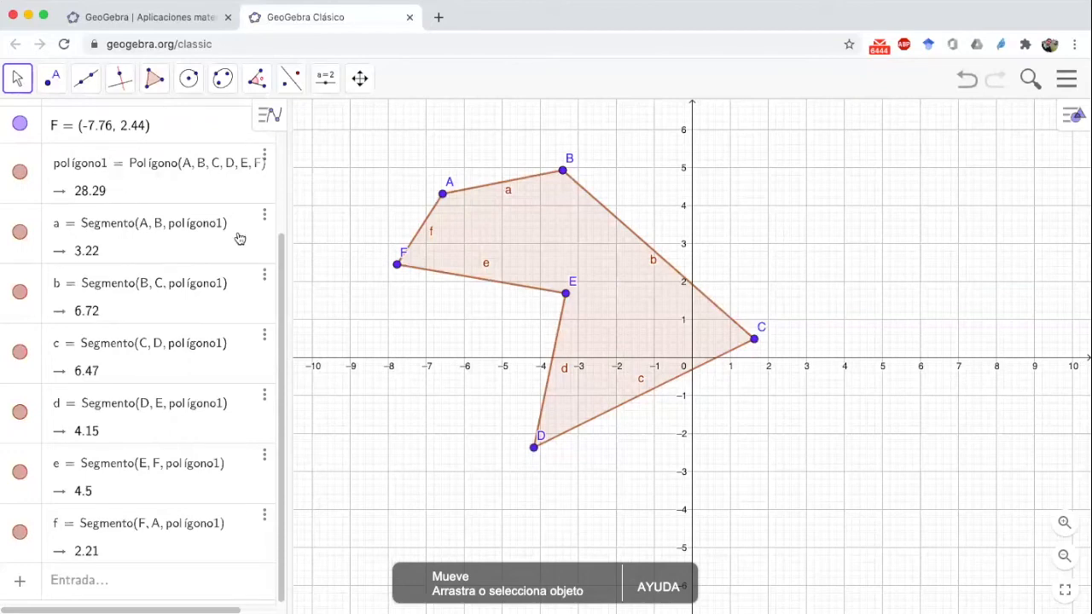
drag(284, 274, 285, 139)
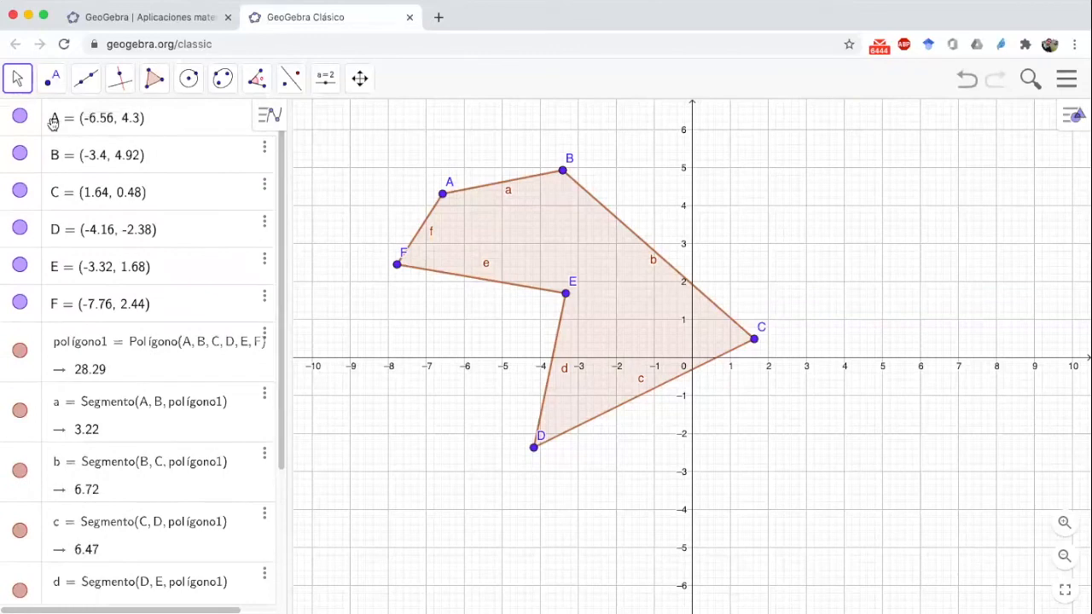
click(20, 117)
click(20, 117)
click(21, 154)
click(20, 117)
click(21, 117)
click(21, 154)
click(20, 352)
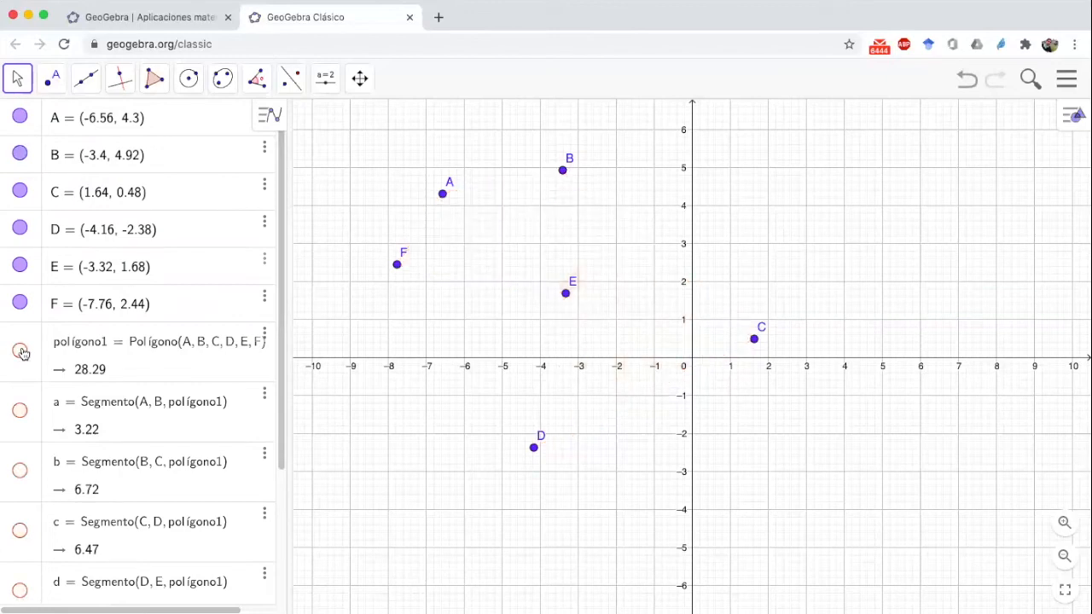
click(20, 351)
Hide the polygon's six sides, a to f, one by one while keeping its fill and vertices shown
click(20, 410)
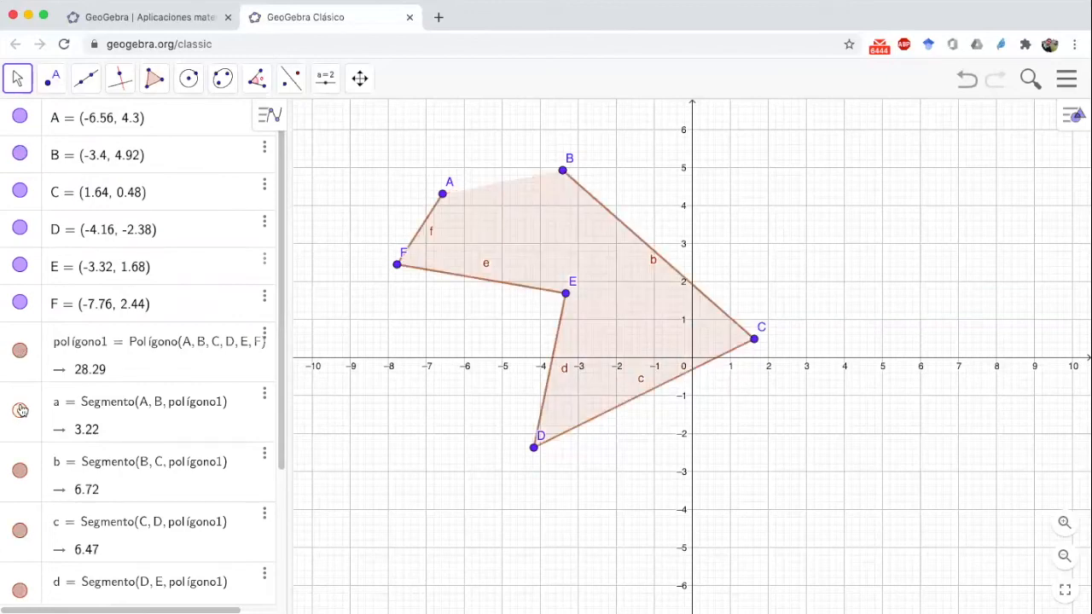
click(19, 470)
click(20, 531)
scroll(20, 531, down, 3)
click(20, 500)
click(20, 559)
scroll(25, 546, down, 3)
click(20, 533)
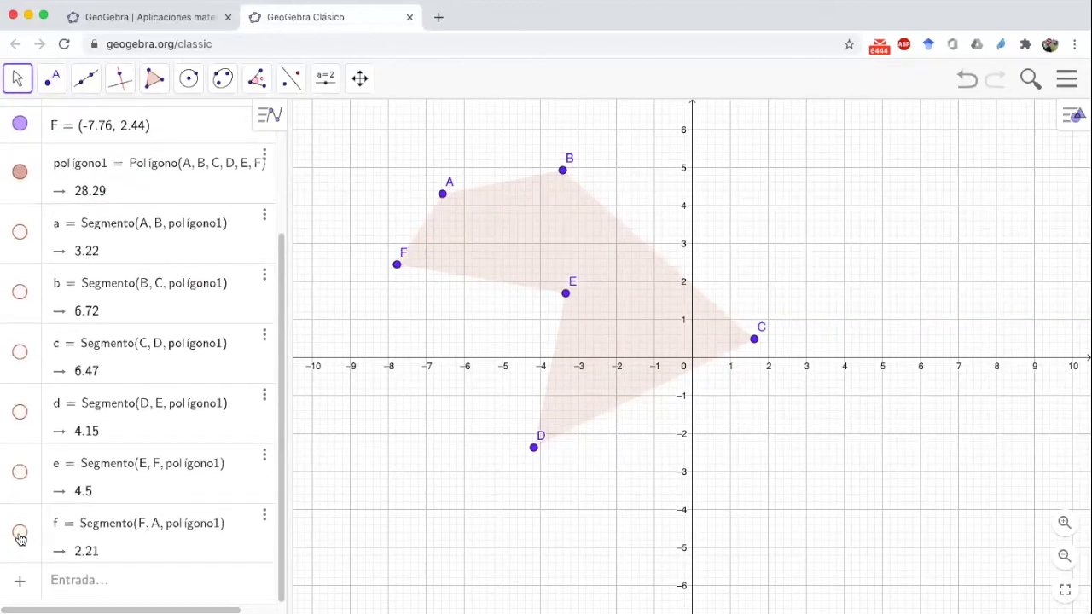
Show the polygon's six sides again, from f back to a
click(19, 532)
click(20, 472)
click(19, 412)
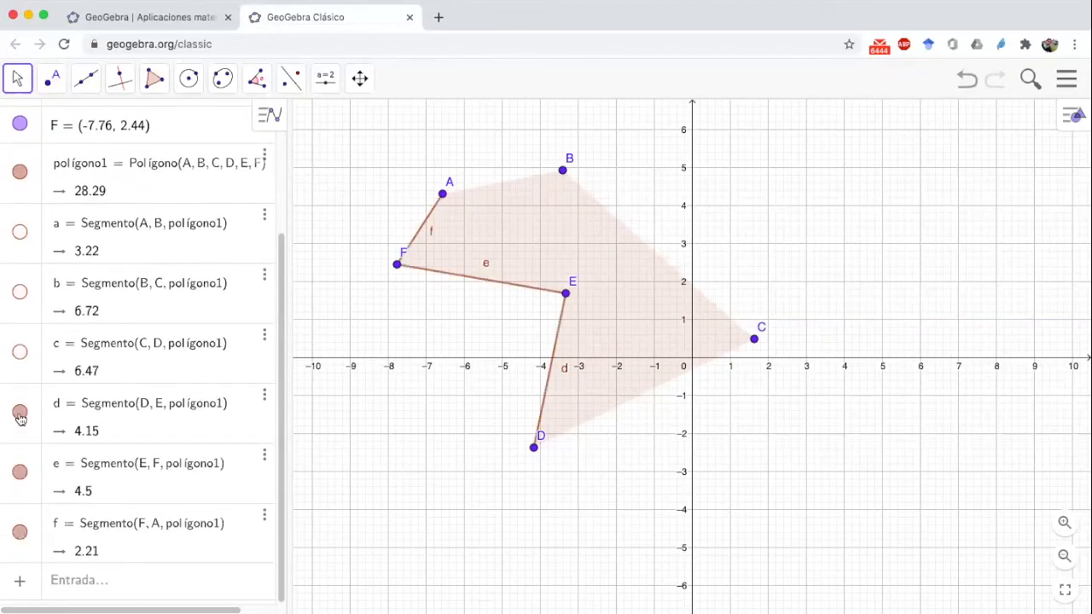
click(20, 351)
click(20, 292)
click(19, 232)
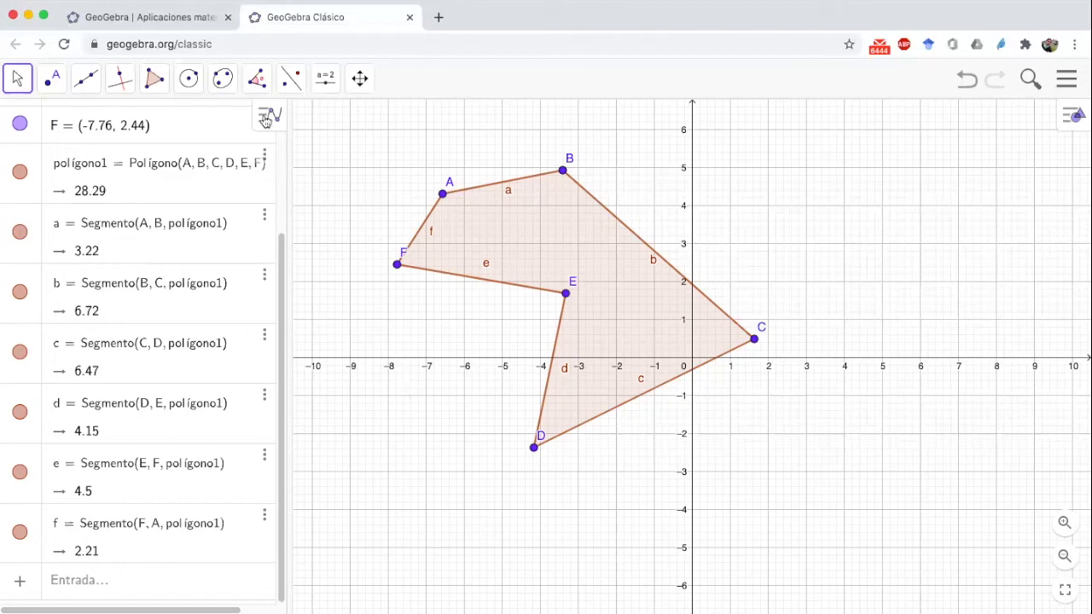
Draw a regular polygon with 6 vertices on a base from about (3.8, 2.04) to (7.92, 1.14) with Polígono regular
click(152, 83)
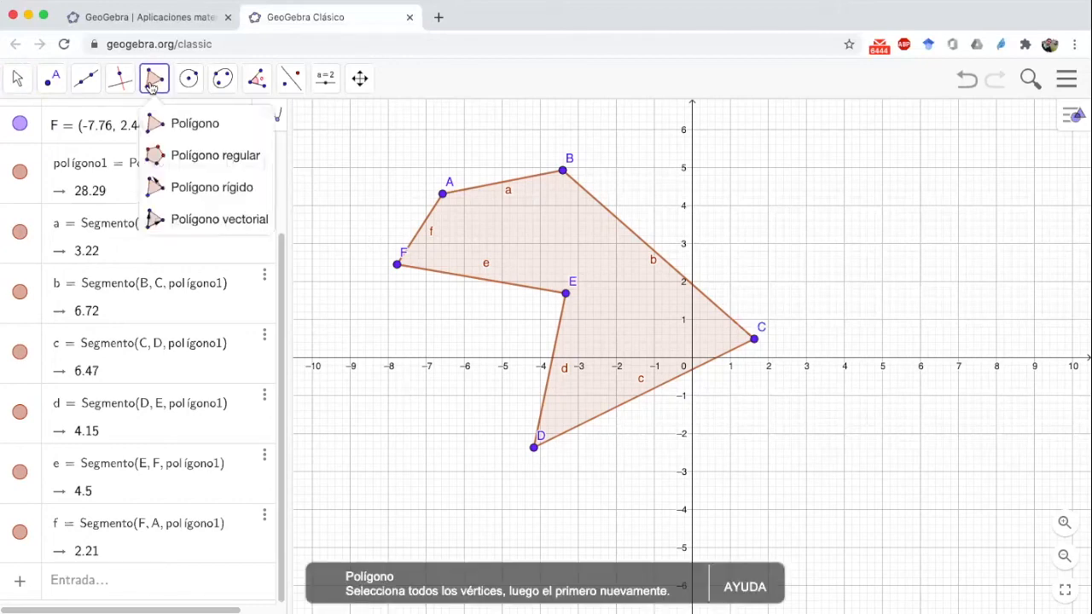
click(220, 164)
click(836, 282)
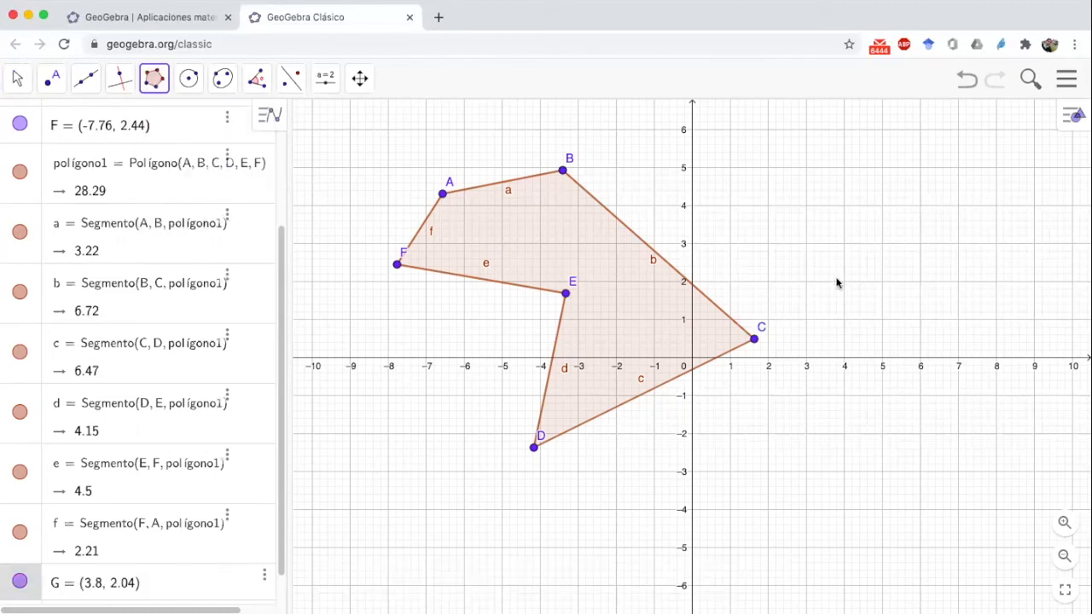
click(992, 313)
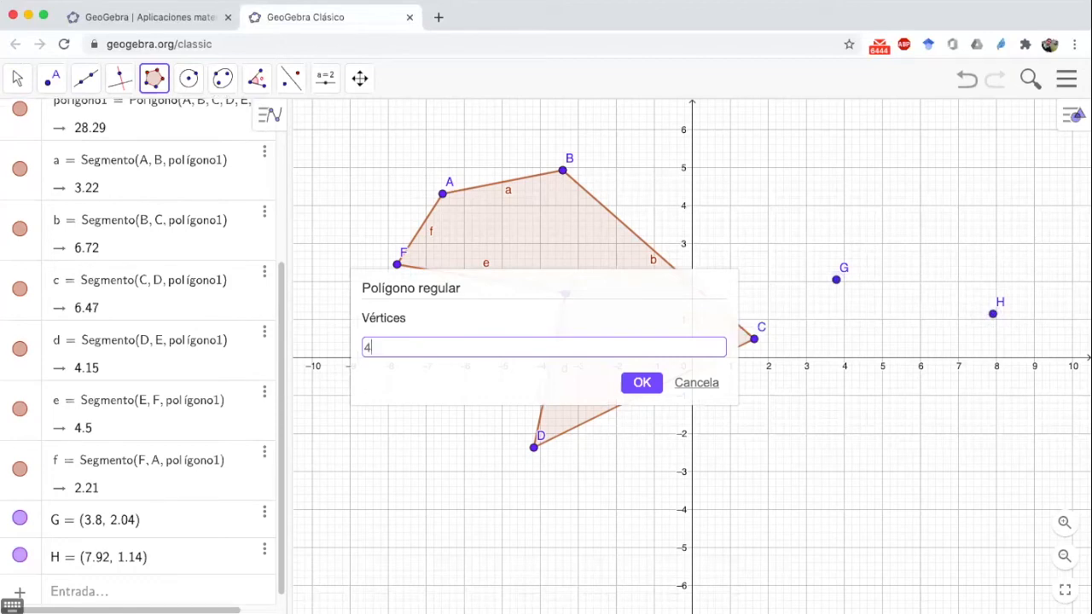
text(6)
click(638, 381)
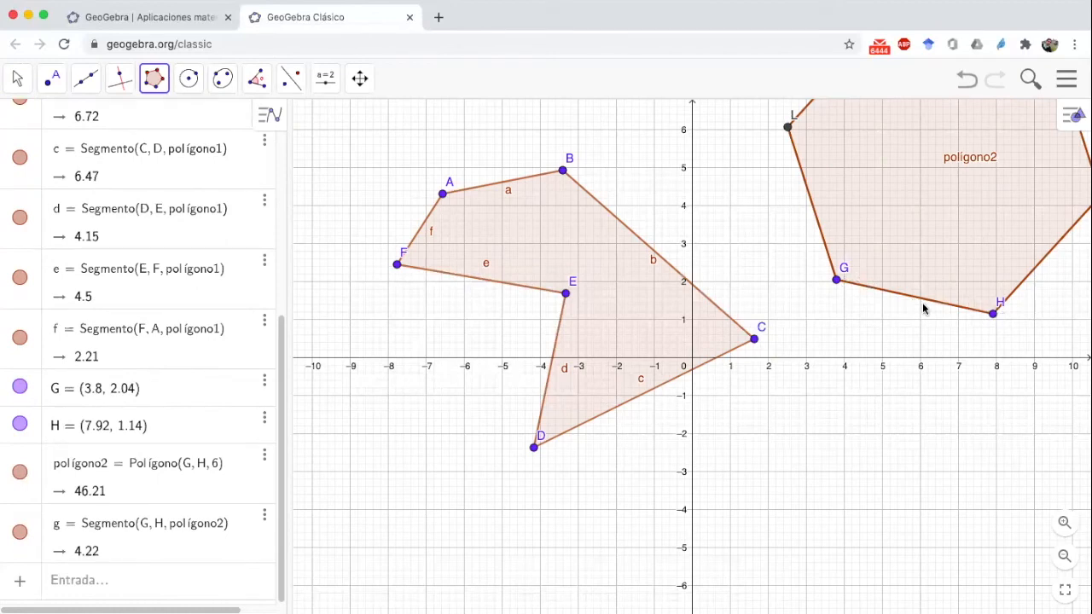
click(155, 79)
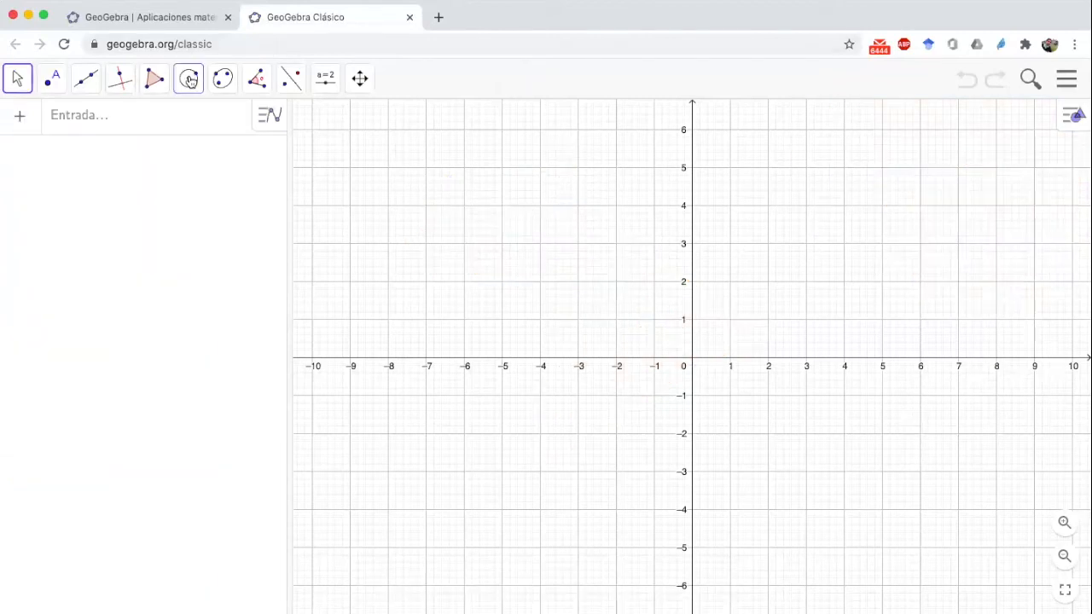
Draw a circle centred at about (-4.8, 2.04) through a point at about (-1.9, 3.56) with Circunferencia (centro, punto)
click(189, 80)
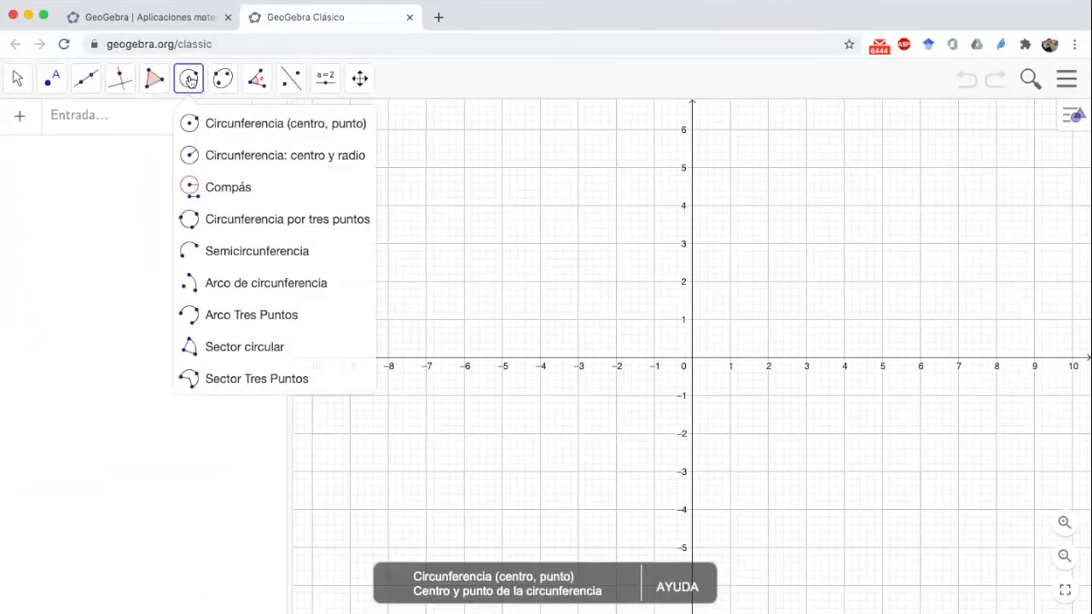
click(224, 123)
click(509, 280)
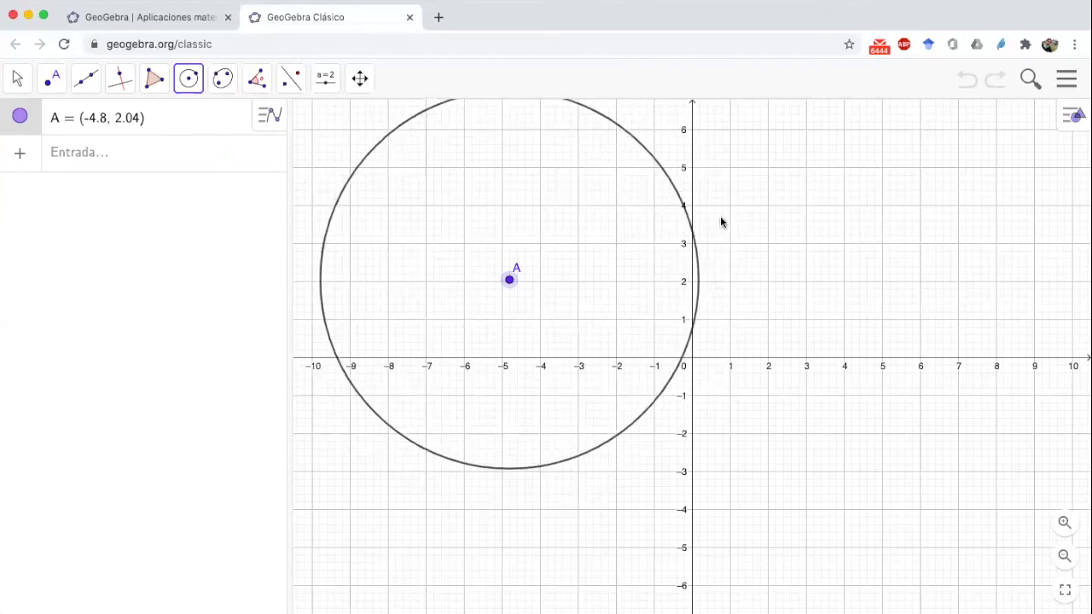
click(620, 222)
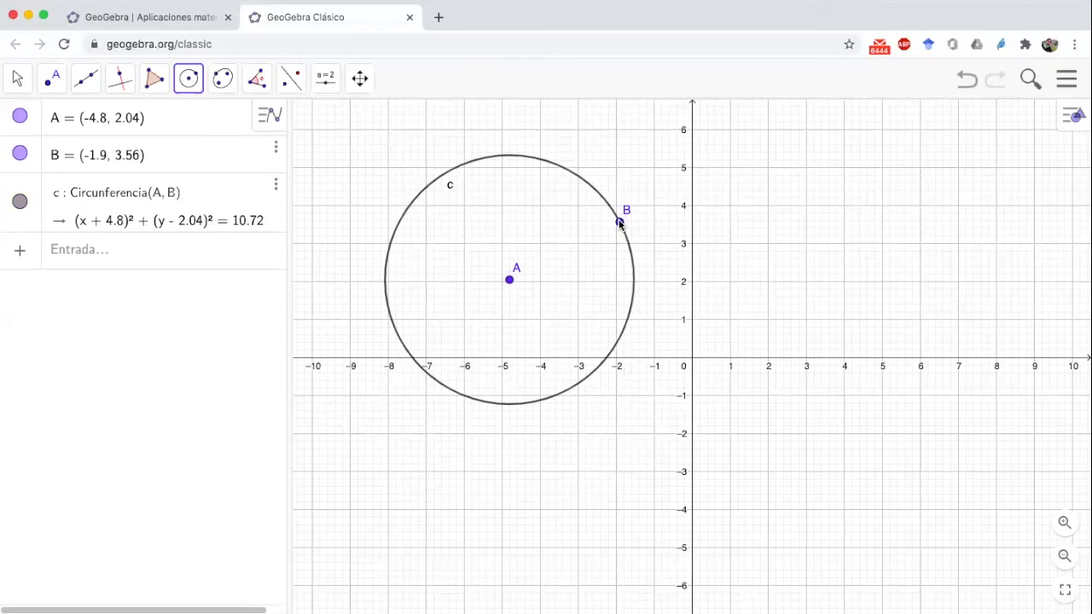
Move the circle's centre A to about (-5, 3.38) and its point B to about (-2.44, 4.48)
click(17, 80)
click(17, 80)
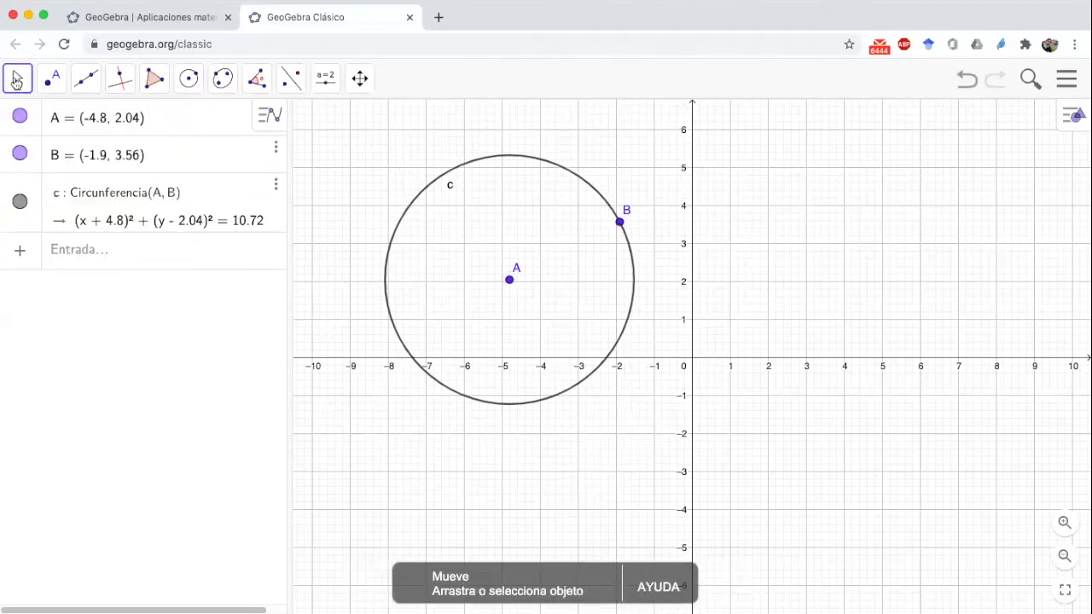
drag(509, 280, 502, 228)
drag(619, 223, 599, 187)
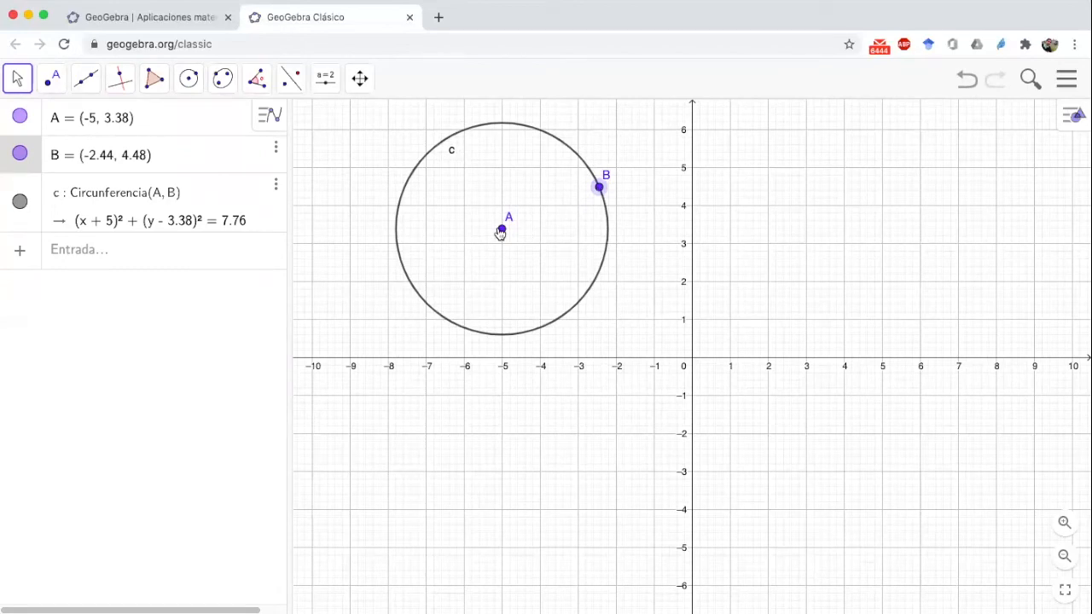
Draw a circle of radius 3 centred at about (2.24, 2.5) with Circunferencia: centro y radio
click(190, 79)
click(190, 82)
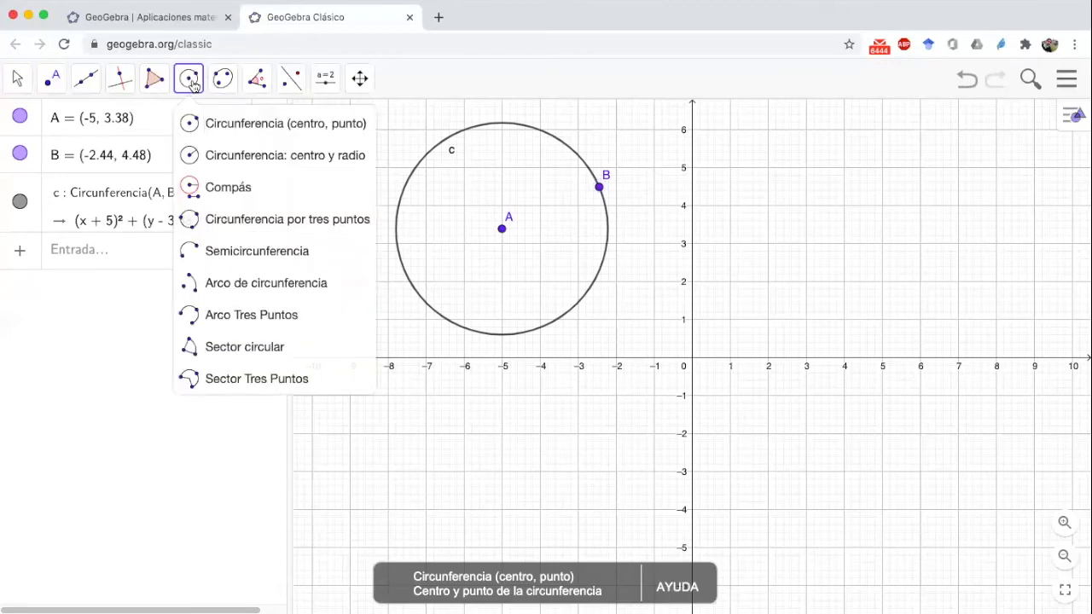
click(245, 162)
click(776, 263)
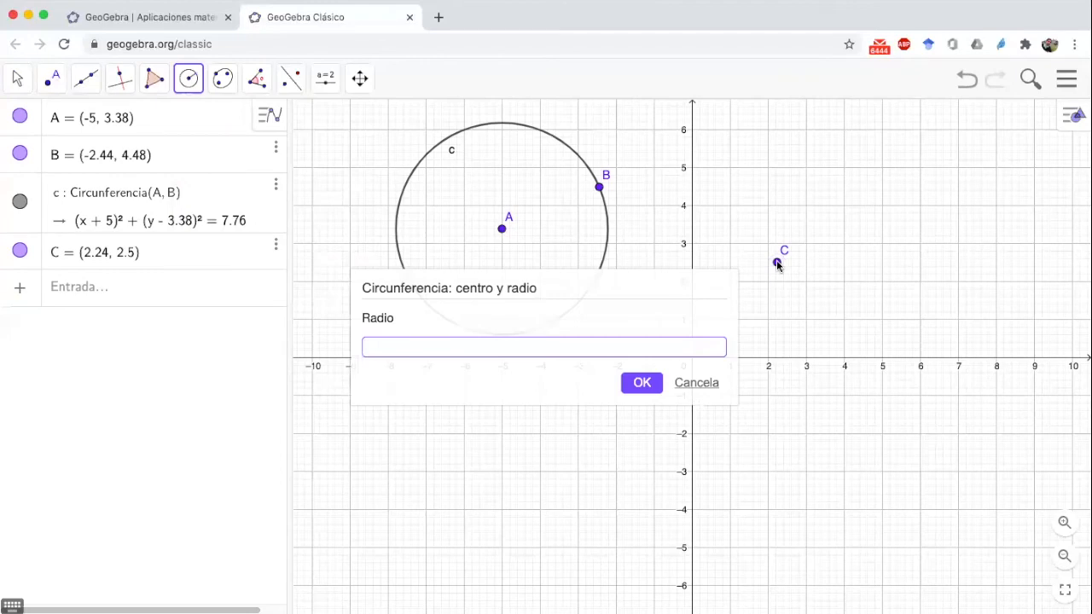
text(3)
click(642, 383)
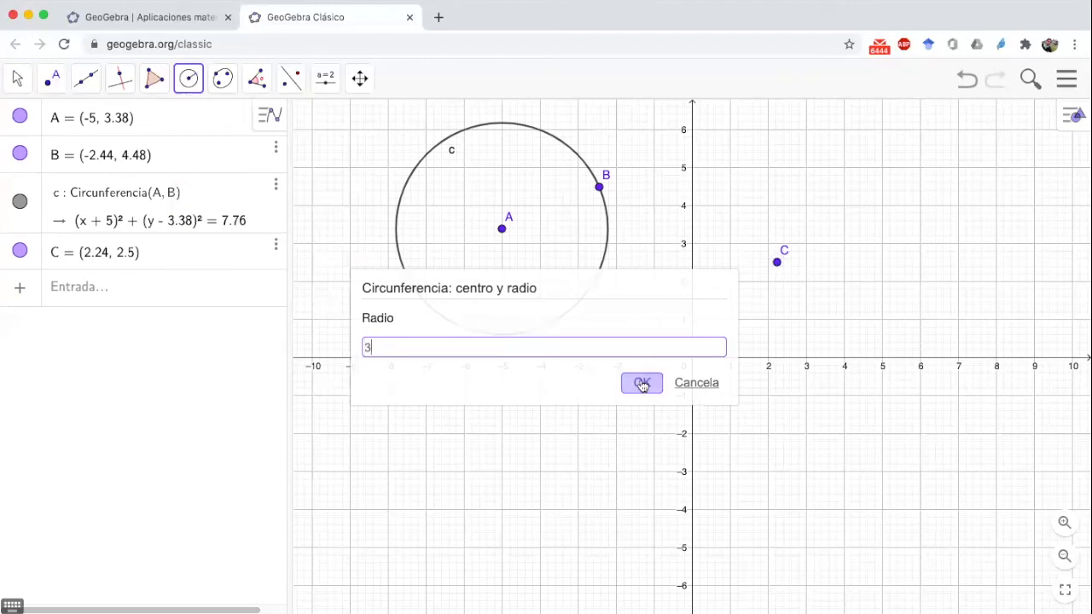
Move the centre C of the radius-3 circle to about (3.24, 3.08)
click(14, 79)
click(13, 78)
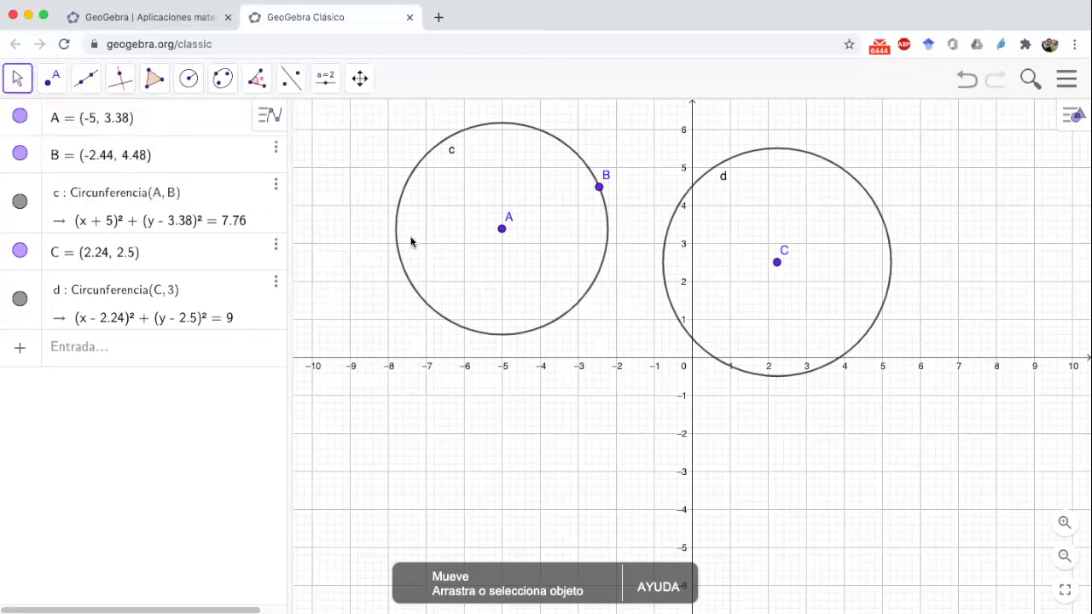
mouse_move(779, 267)
mouse_down()
mouse_move(833, 253)
mouse_move(782, 246)
mouse_move(766, 272)
mouse_up()
drag(808, 223, 815, 244)
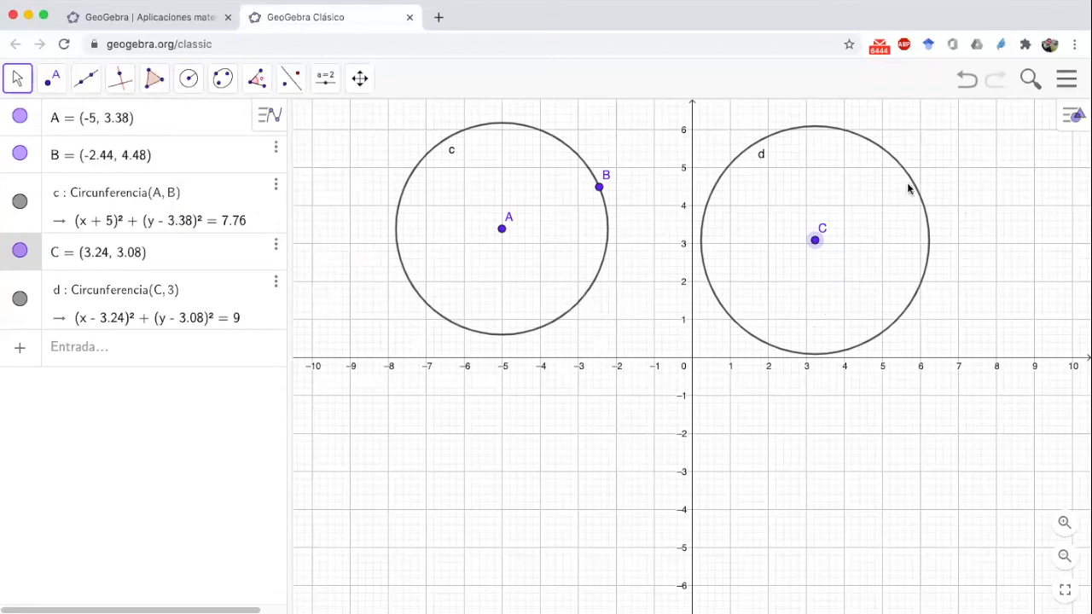
Draw a Compás circle centred at B with radius AC and place a point on it at about (1.01, -3.01)
click(190, 81)
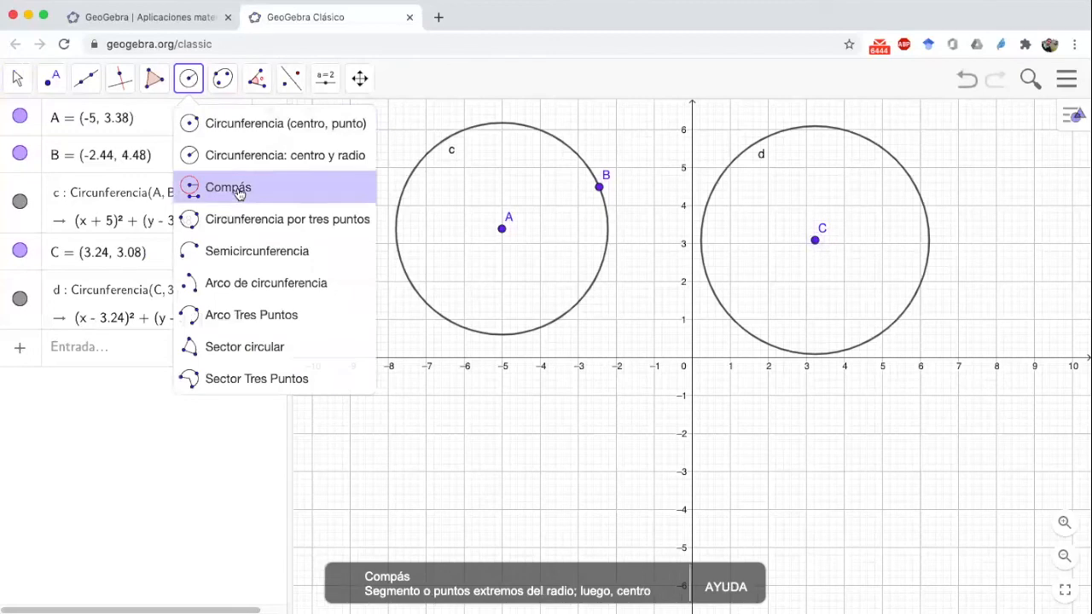
click(237, 191)
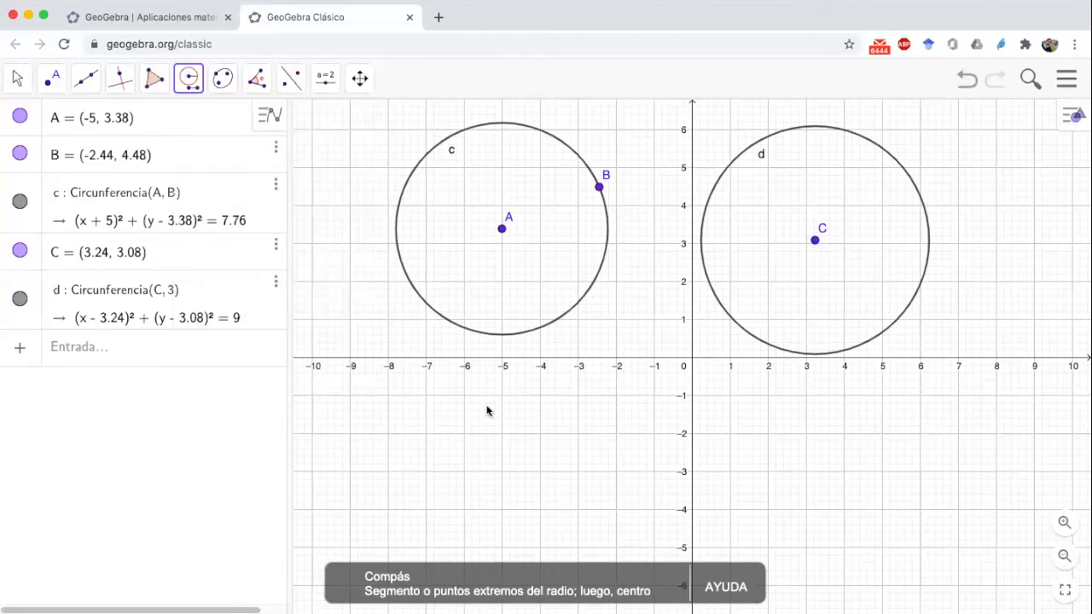
click(505, 230)
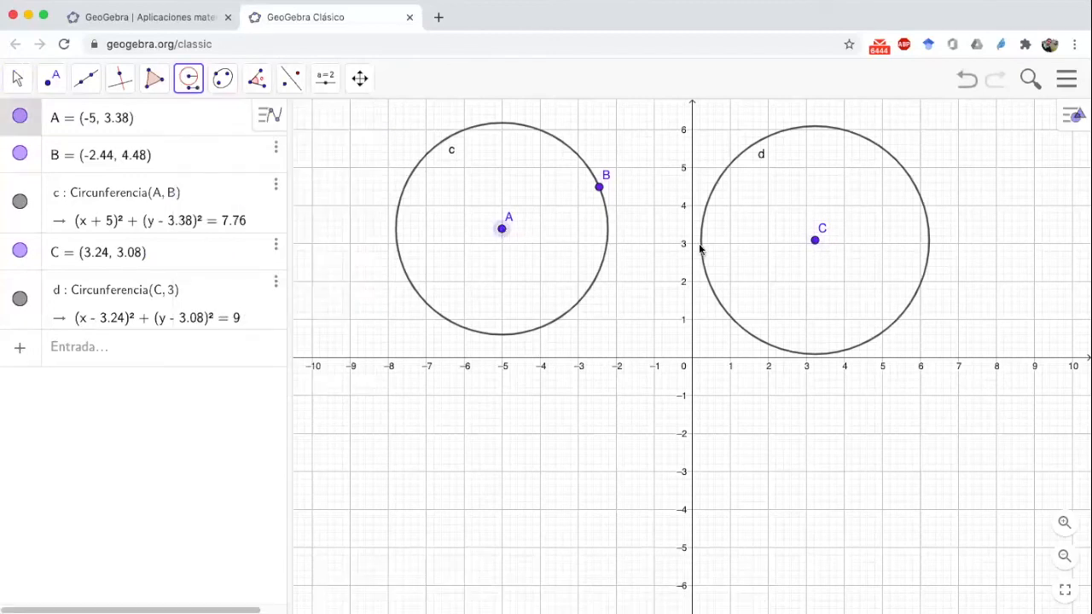
click(815, 243)
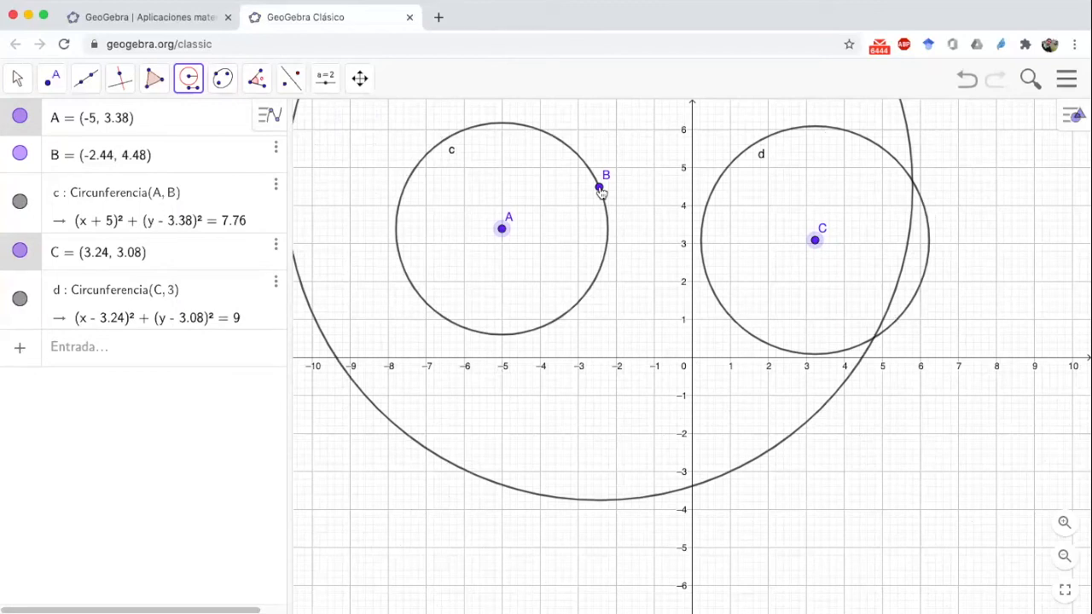
click(600, 186)
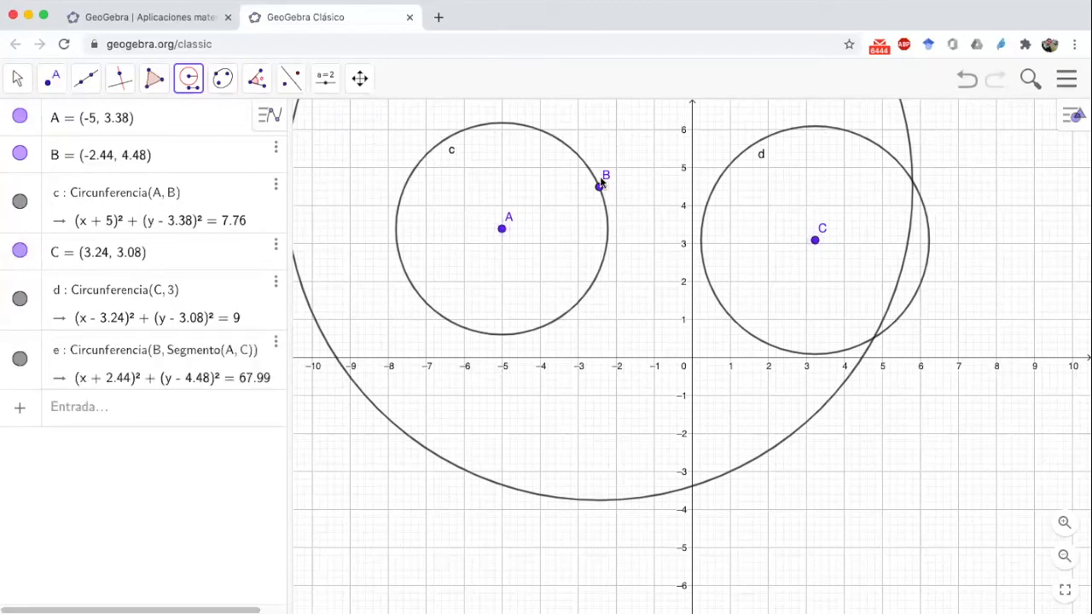
click(52, 78)
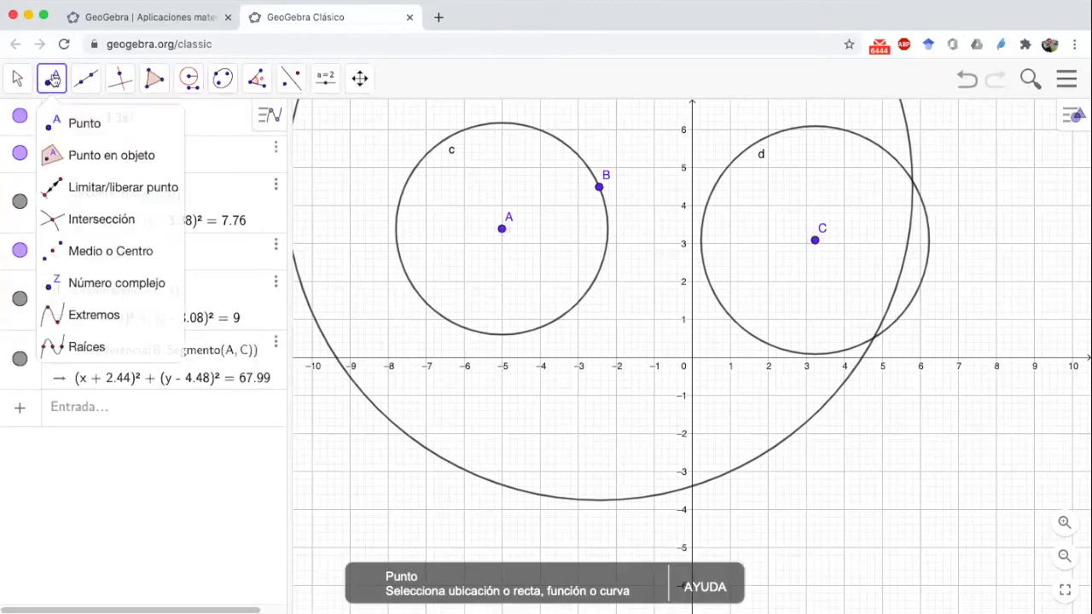
click(728, 473)
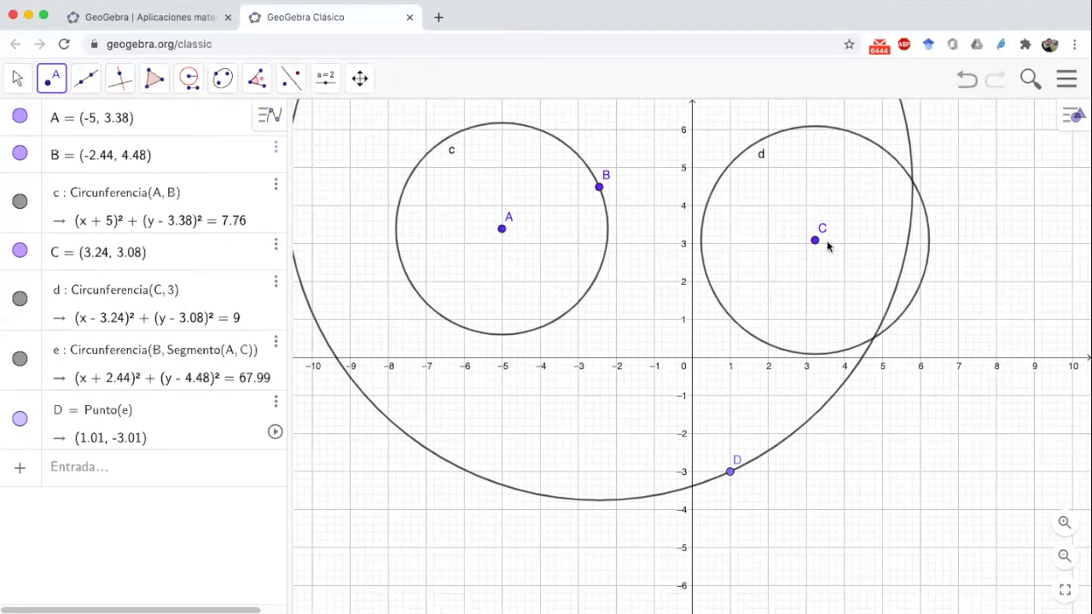
Draw a circle with Circunferencia por tres puntos through about (-1.84, -1.36), (-1.04, 0.8) and (1.3, -0.74)
click(191, 78)
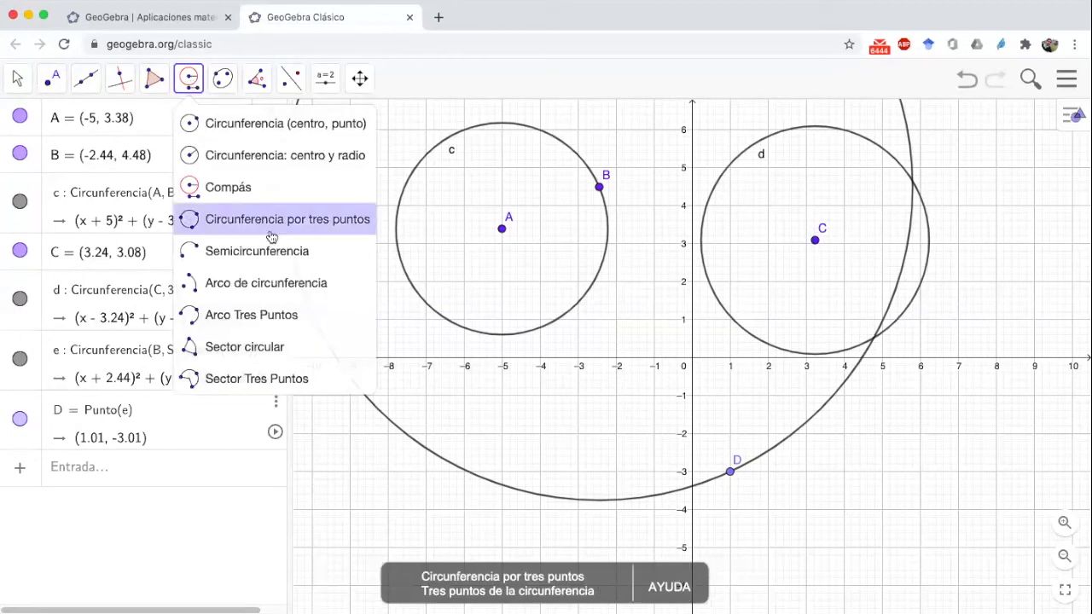
click(282, 224)
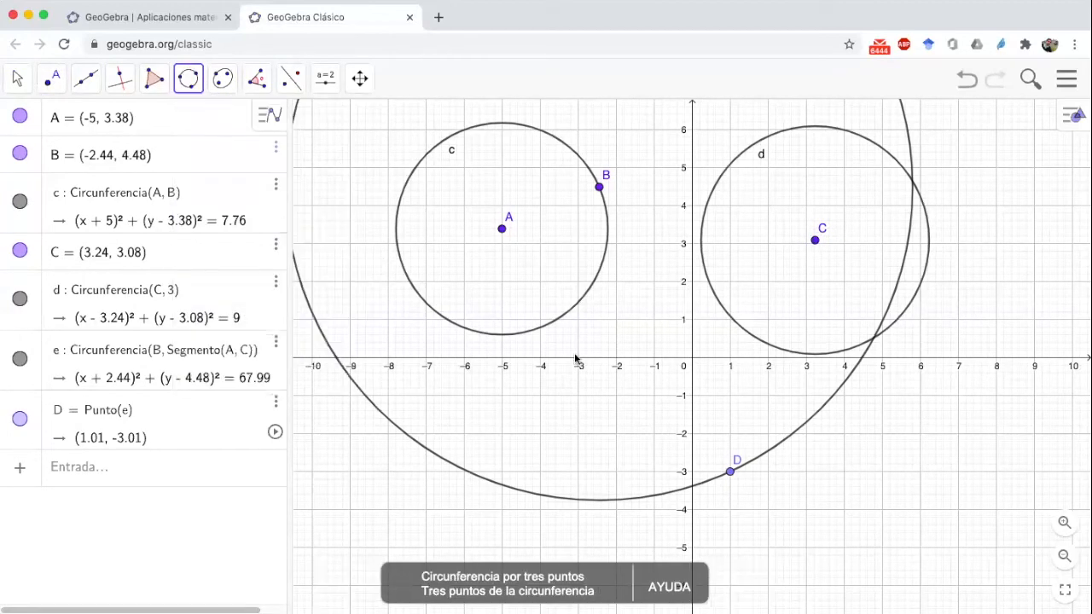
click(622, 408)
click(653, 327)
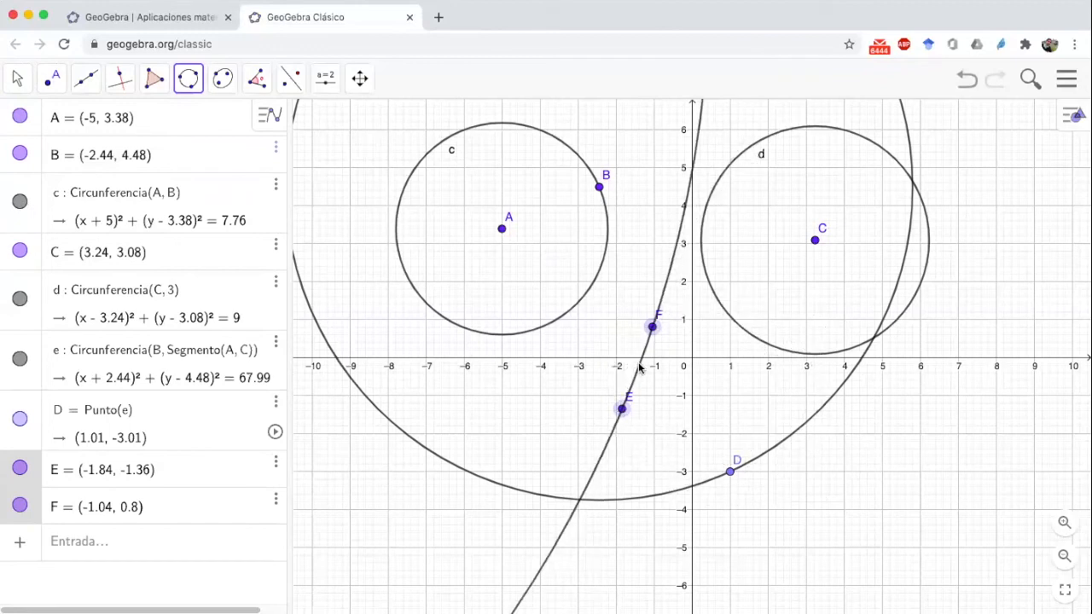
click(741, 386)
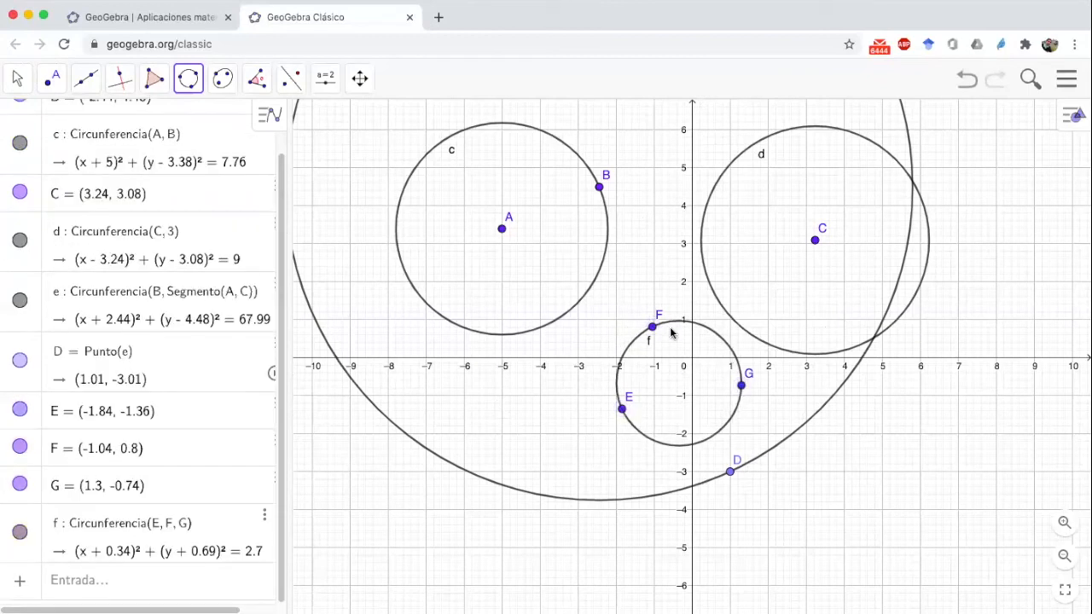
Mark an angle with Ángulo using points at about (-4.18, 2.64), the vertex (-6.58, 3.66) and (-3.7, 5.4)
click(190, 79)
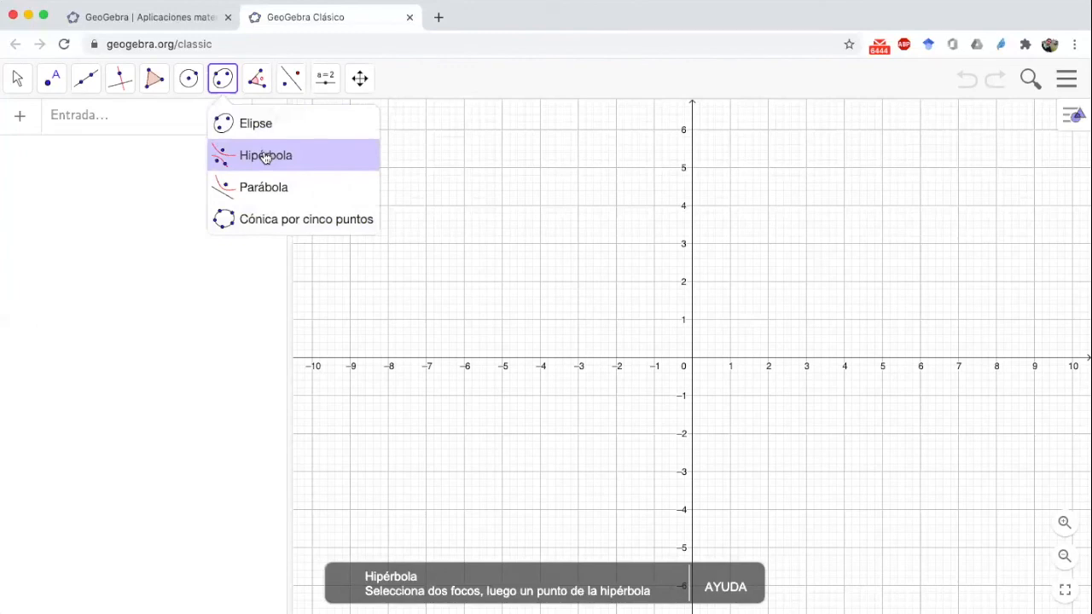
mouse_move(256, 76)
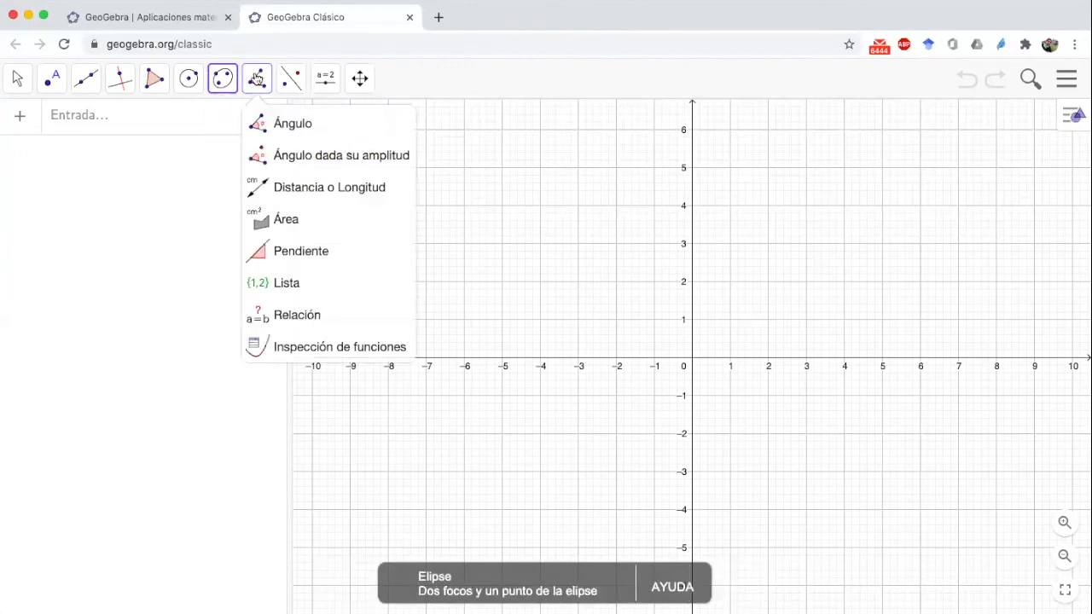
click(277, 124)
click(533, 257)
click(442, 219)
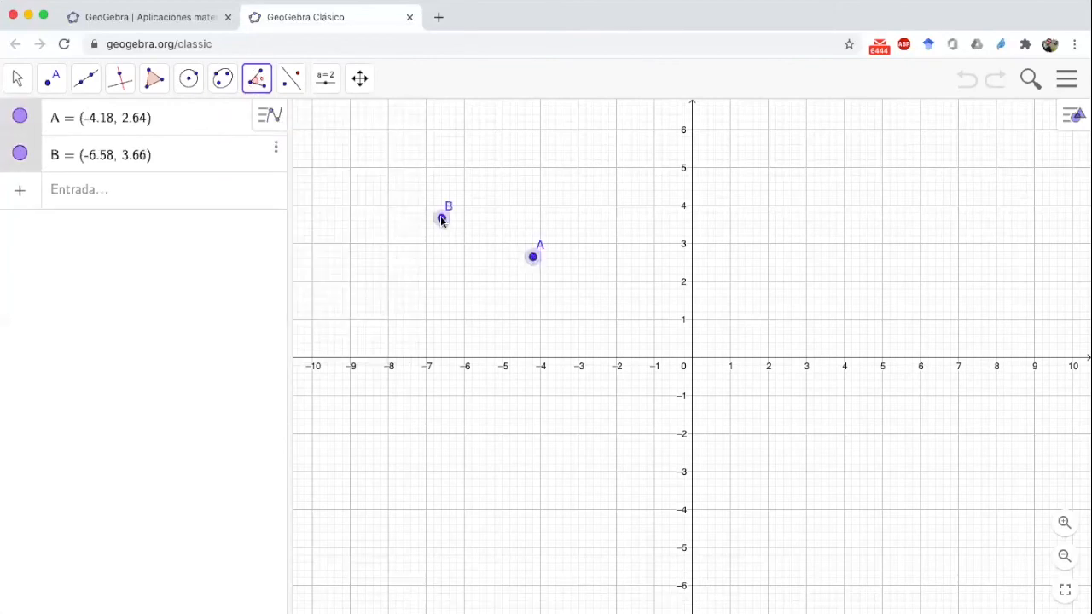
click(551, 152)
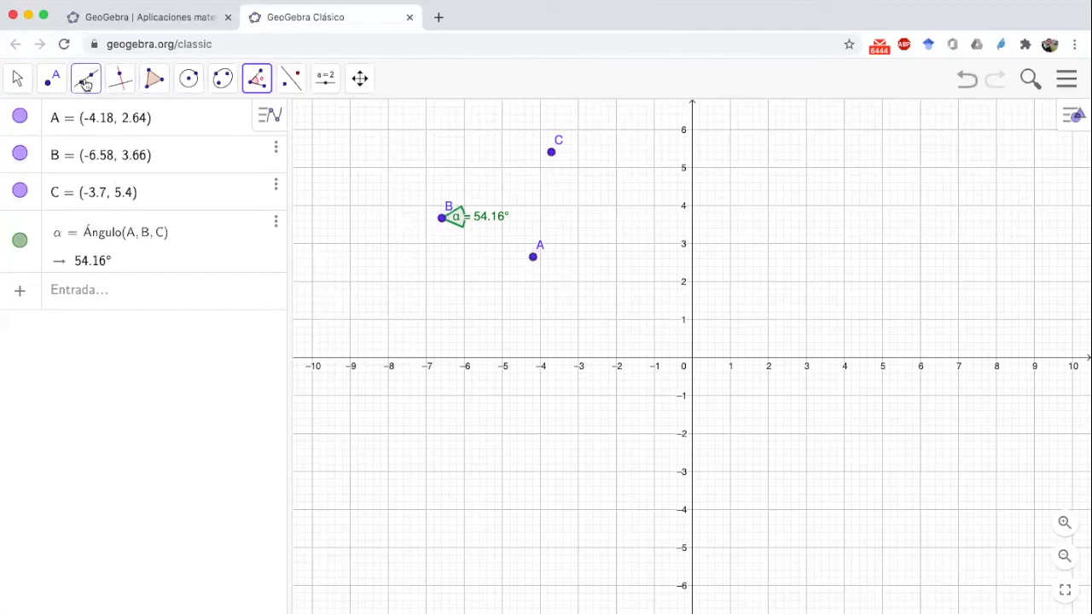
Draw the angle's two sides as segments from vertex B to A and from B to C
click(120, 79)
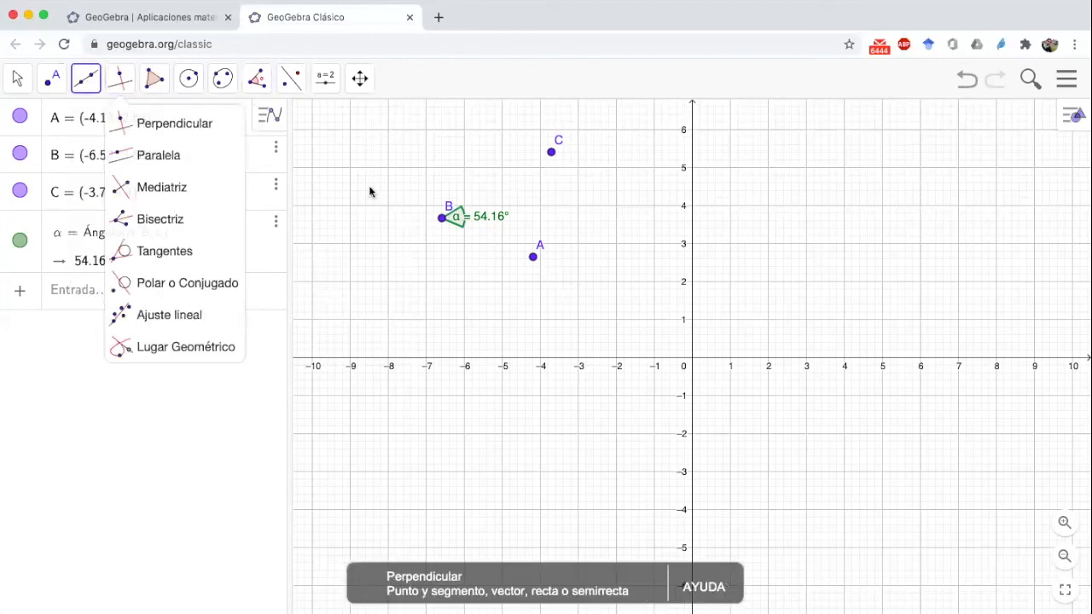
click(88, 82)
click(128, 154)
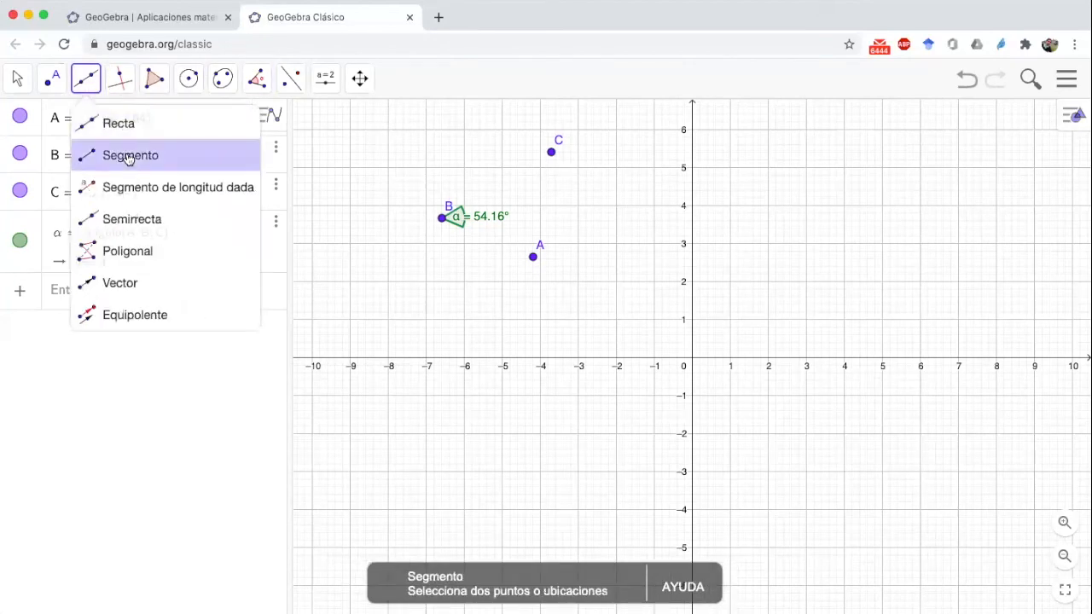
click(443, 219)
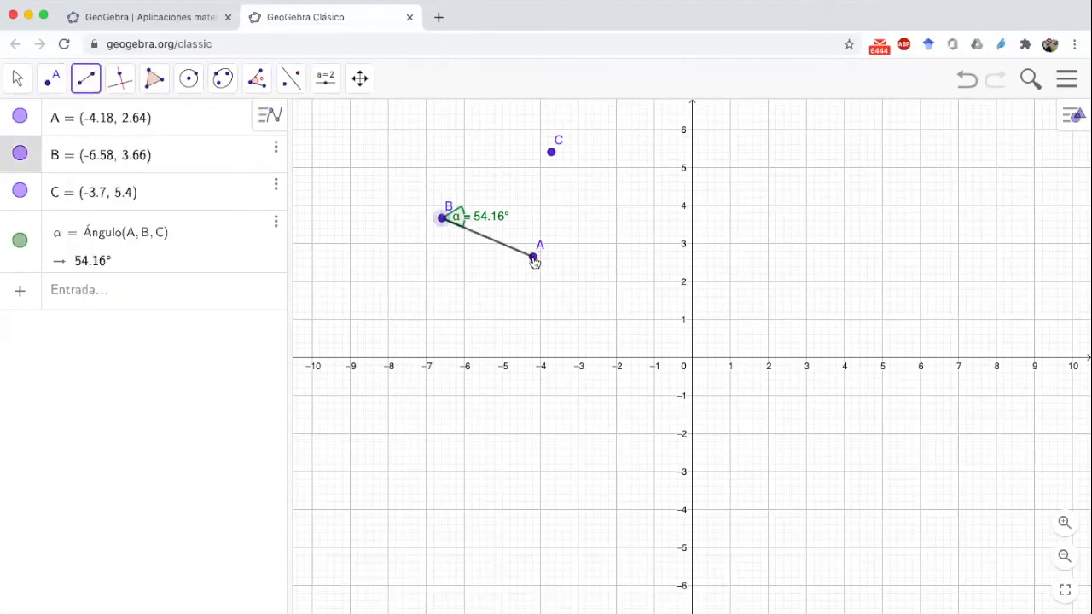
click(533, 257)
click(442, 217)
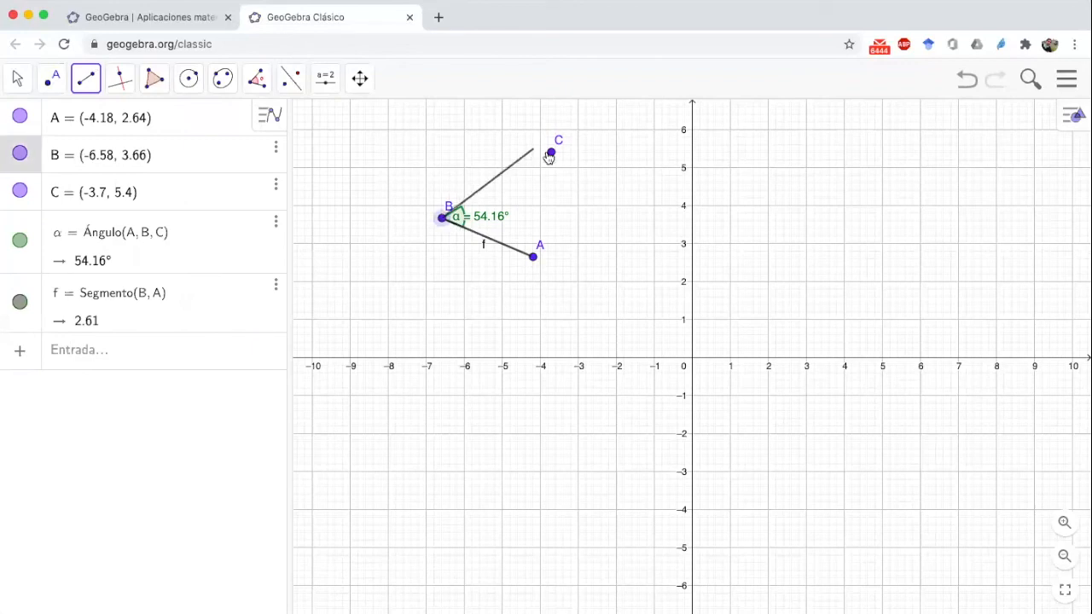
click(552, 153)
Draw two joined segments from about (2.74, 3.3) to (-0.84, 1.56) and on to (3, -2)
click(795, 232)
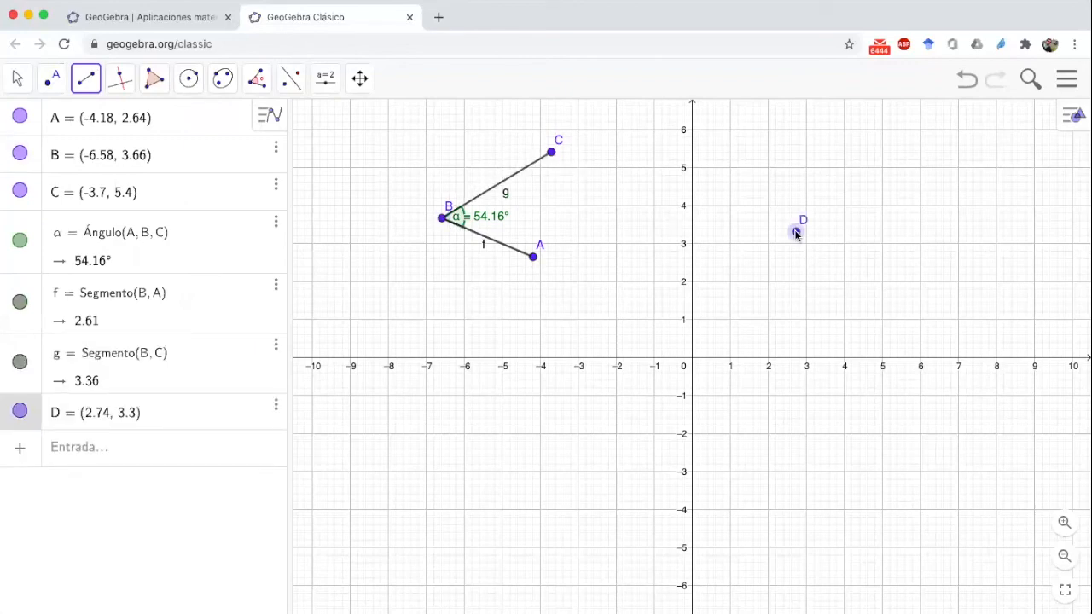
click(660, 299)
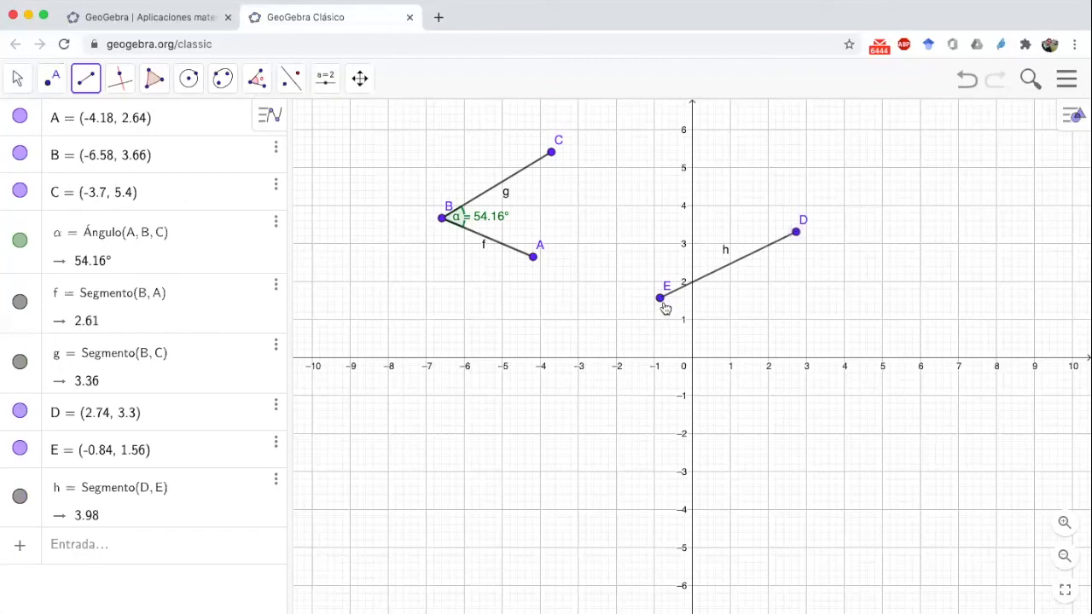
click(660, 299)
click(806, 433)
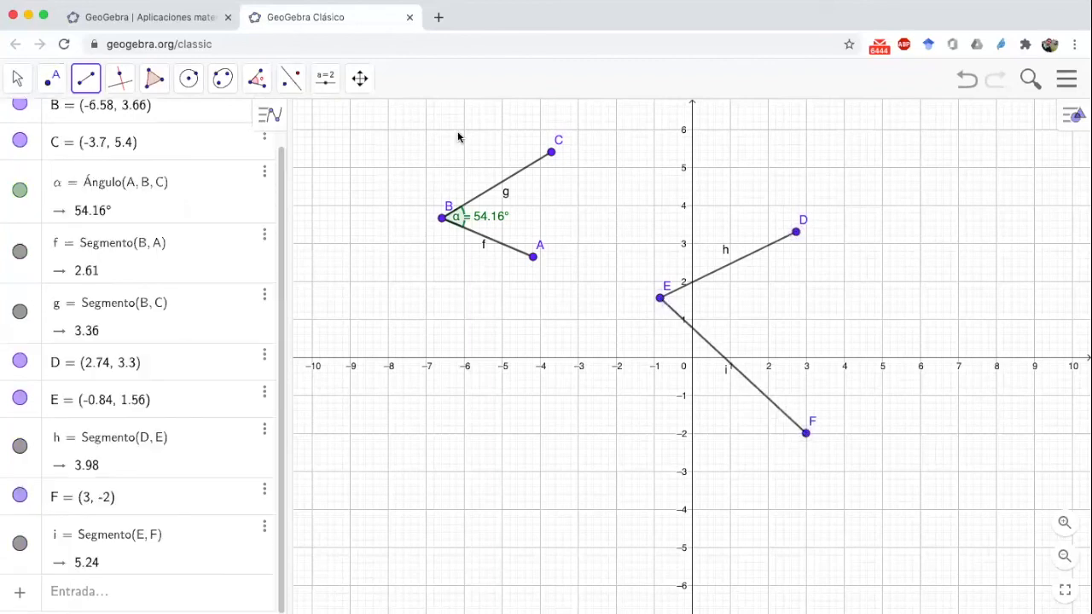
Mark the angles between segments h and i with Ángulo, once from h to i and once from i to h
click(257, 78)
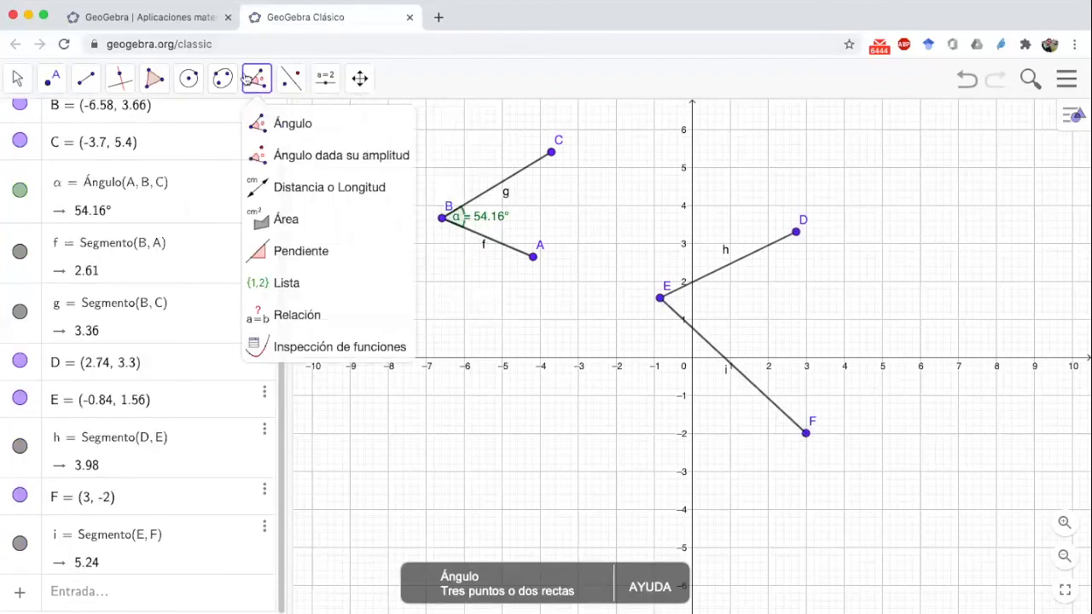
click(287, 126)
click(762, 254)
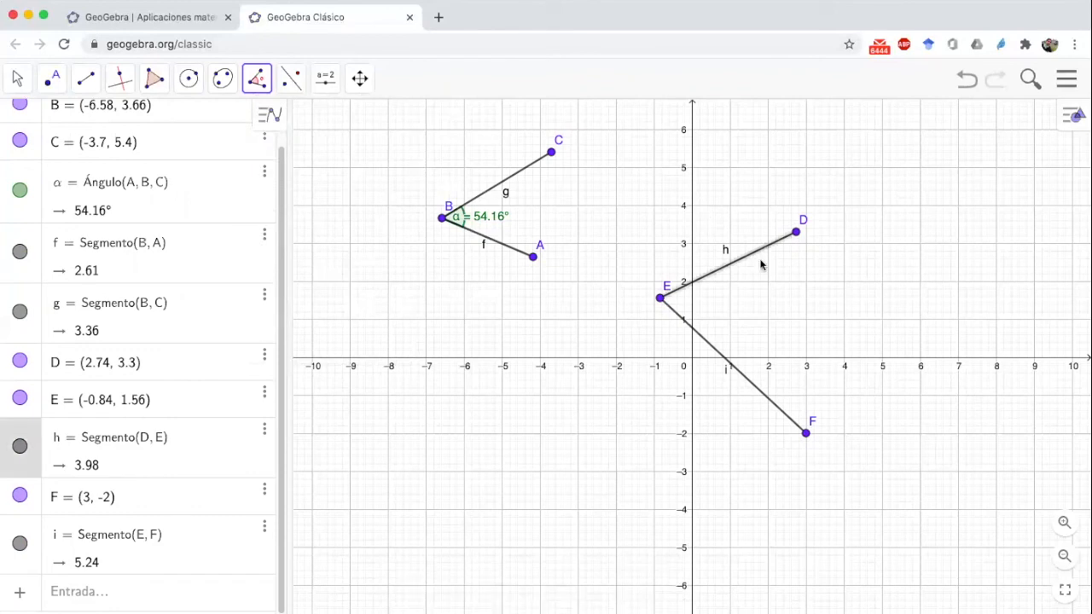
click(744, 376)
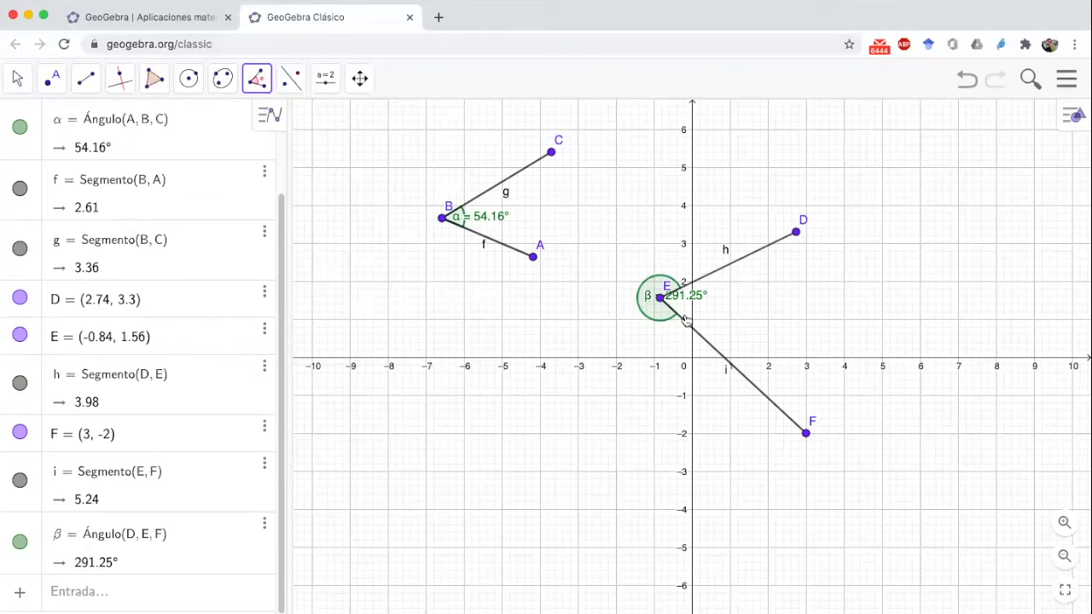
click(741, 373)
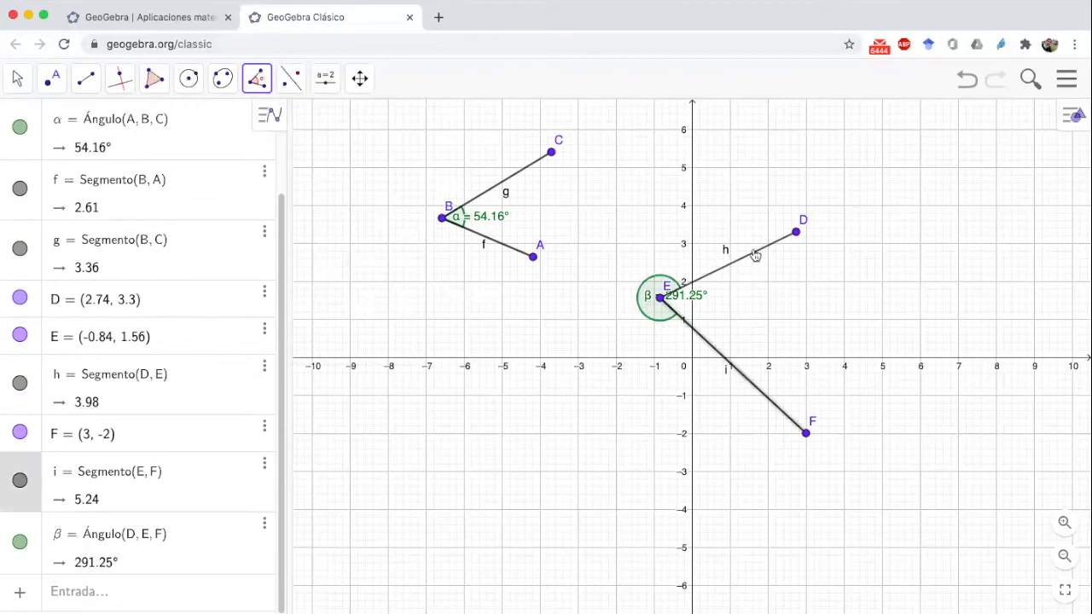
click(753, 252)
Construct a 50° counterclockwise angle with Ángulo dada su amplitud from a side point at about (-3.1, -1.62) and vertex (-6.16, -1.52)
click(256, 79)
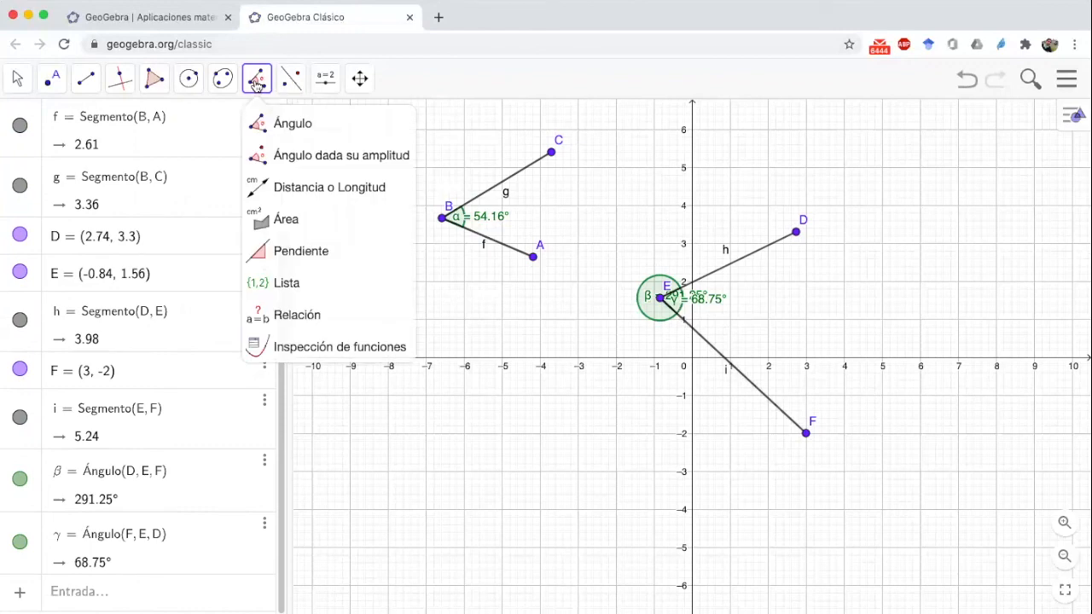
click(320, 162)
click(573, 418)
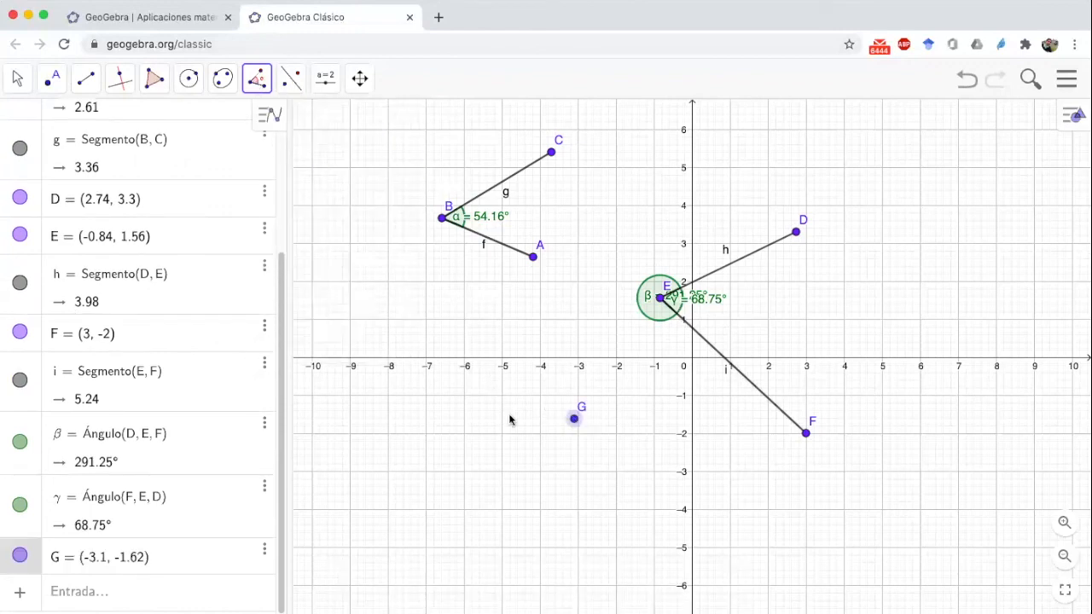
click(458, 417)
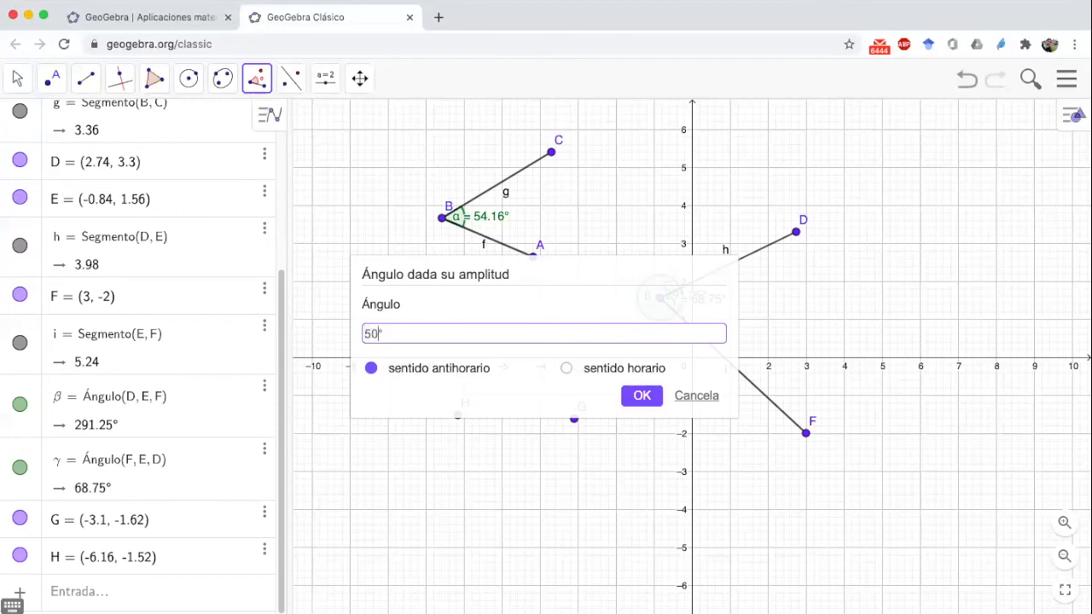
click(631, 396)
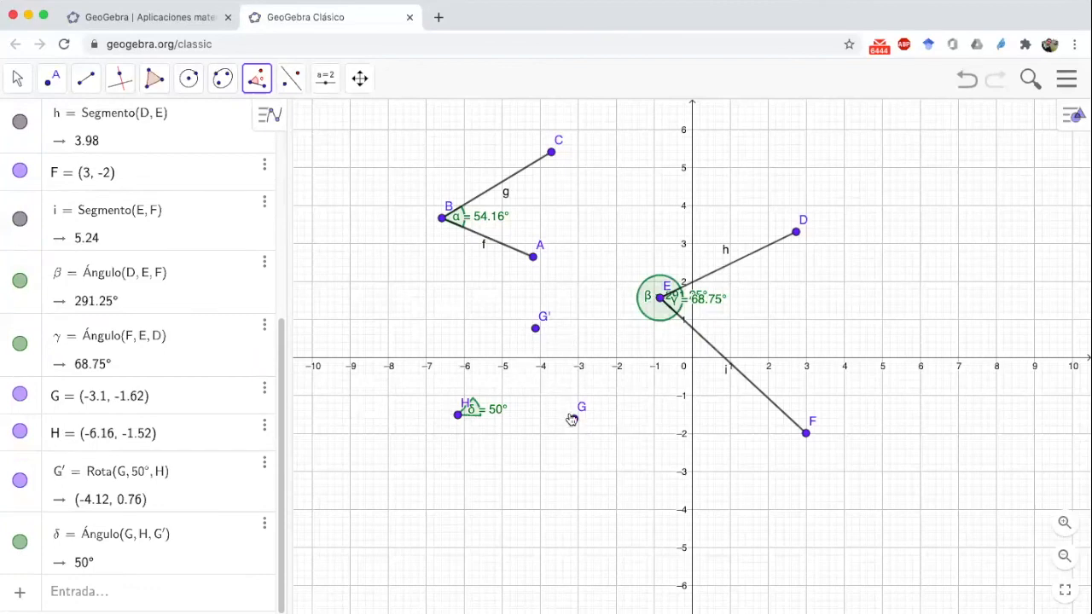
Label the length of segment g, between B and C, with Distancia o Longitud
click(257, 78)
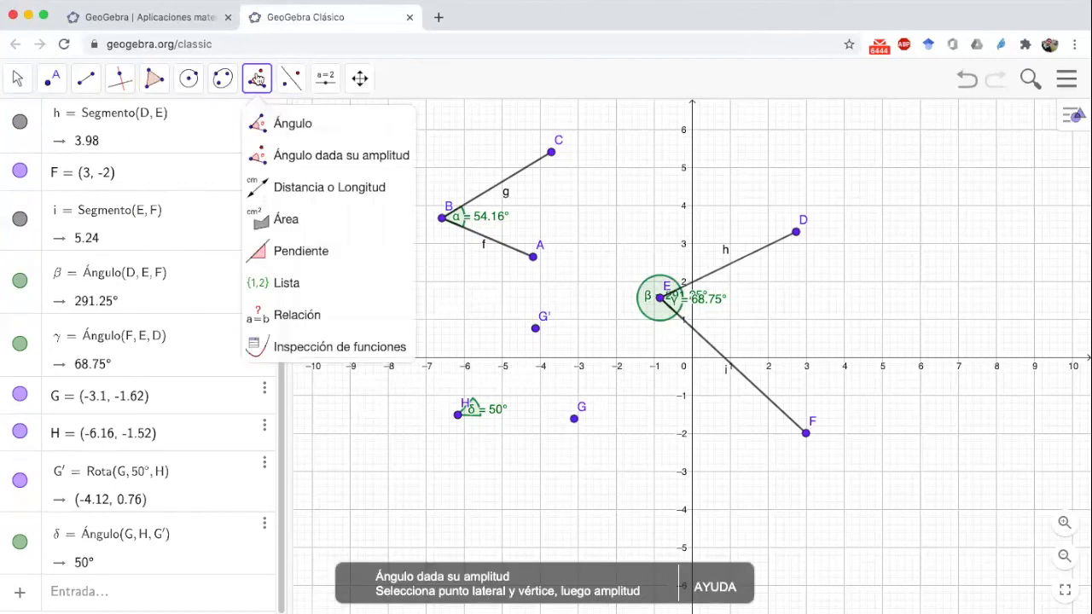
click(318, 190)
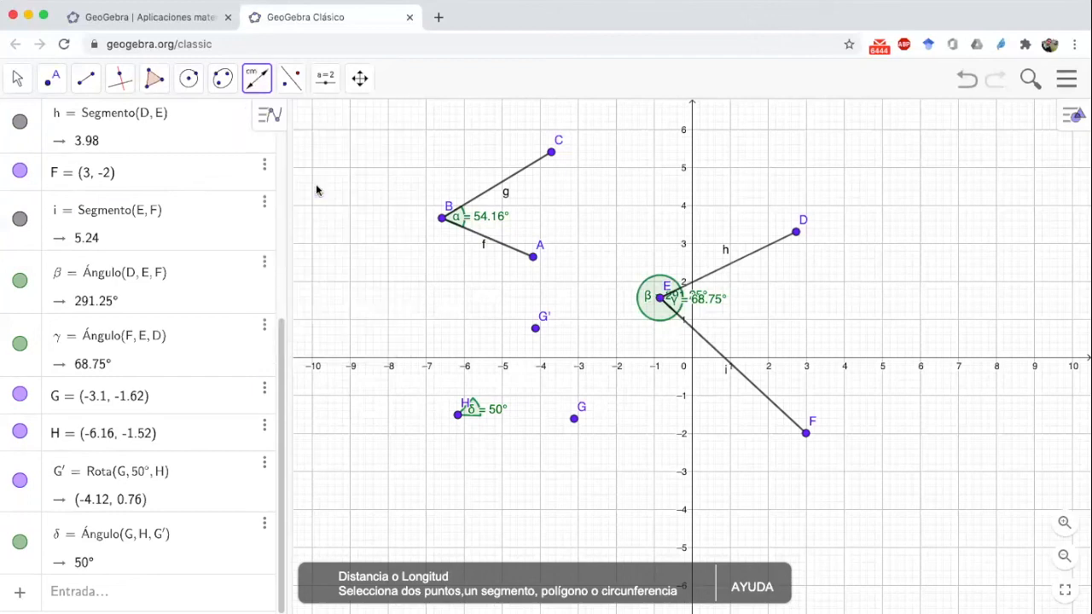
click(510, 180)
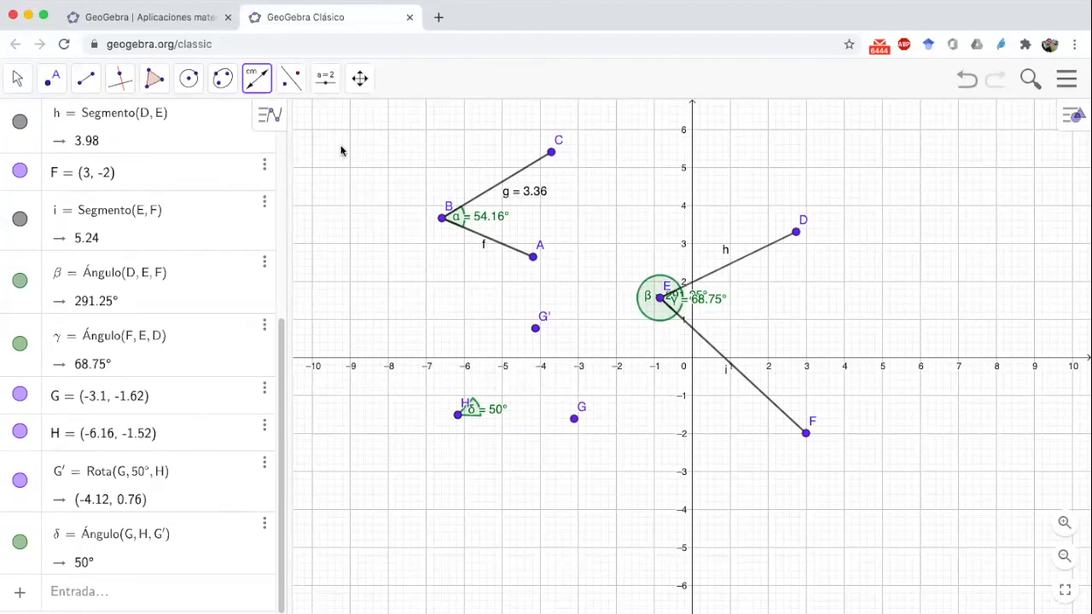
Draw a regular polygon with 4 vertices on a base from about (4, 1.24) to (5.92, 1.22)
click(252, 76)
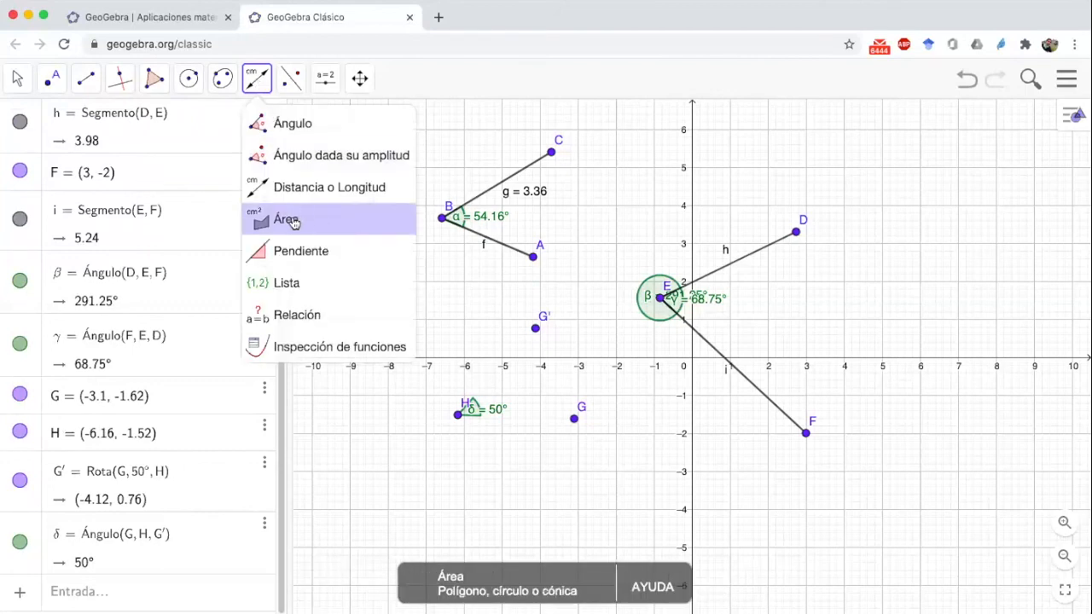
mouse_move(154, 81)
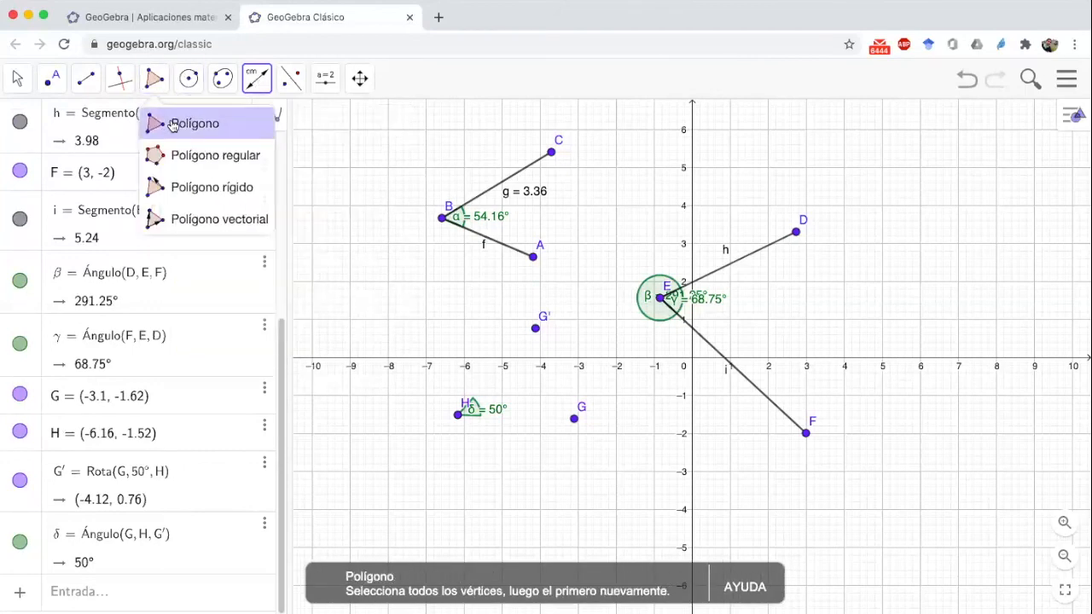
click(196, 157)
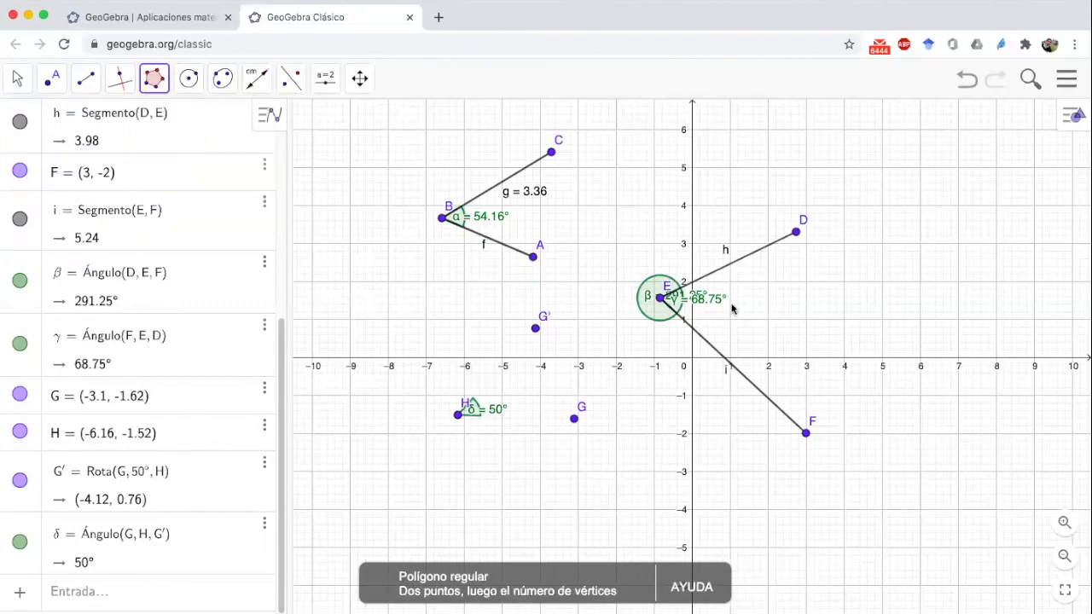
click(844, 311)
click(917, 311)
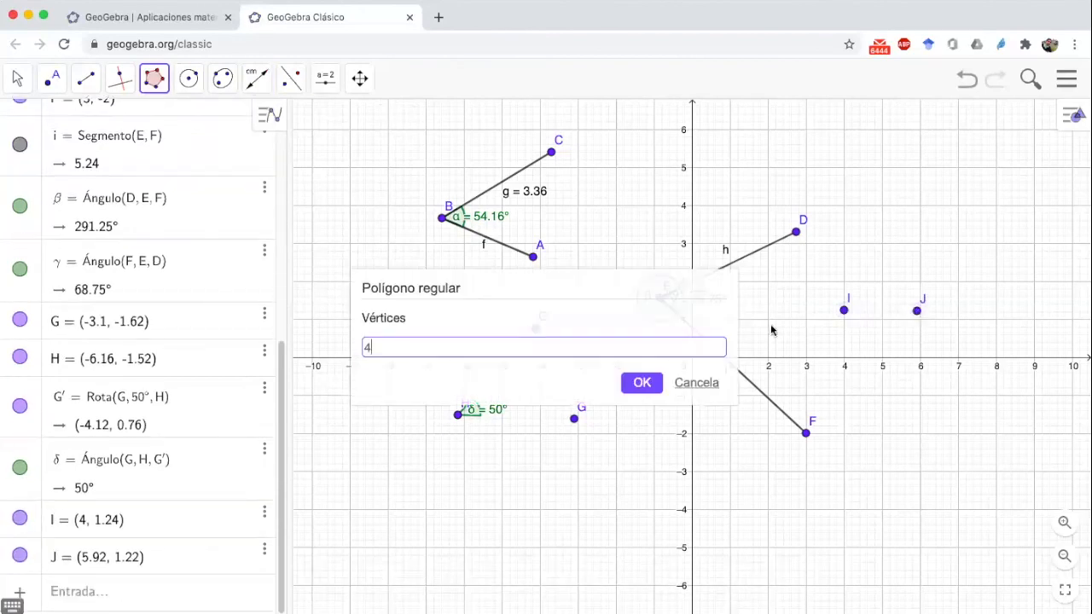
click(640, 383)
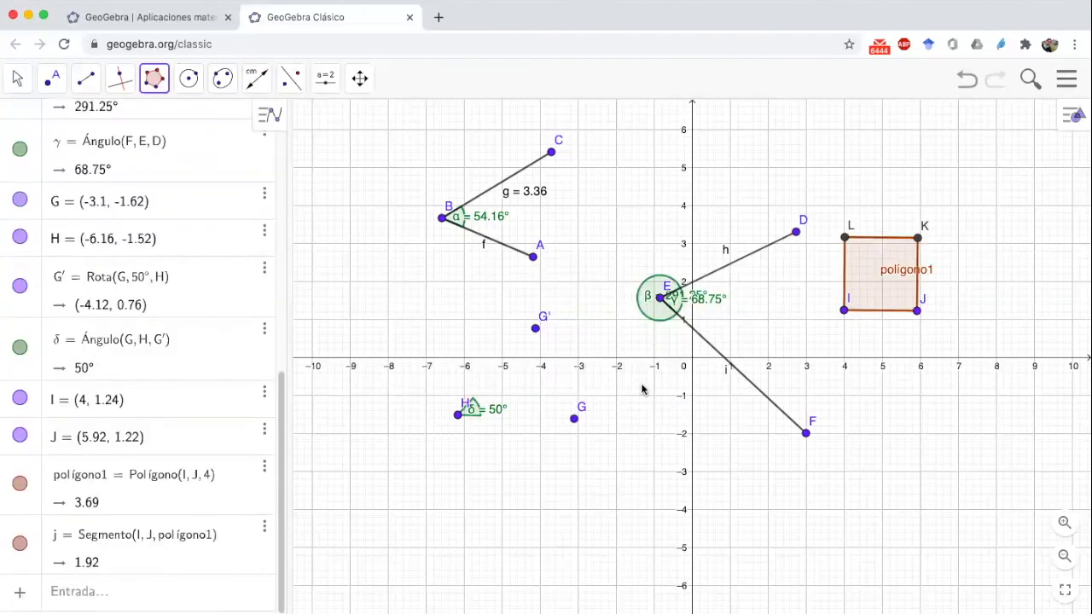
Label the area of the square with the Área tool
click(258, 79)
click(294, 218)
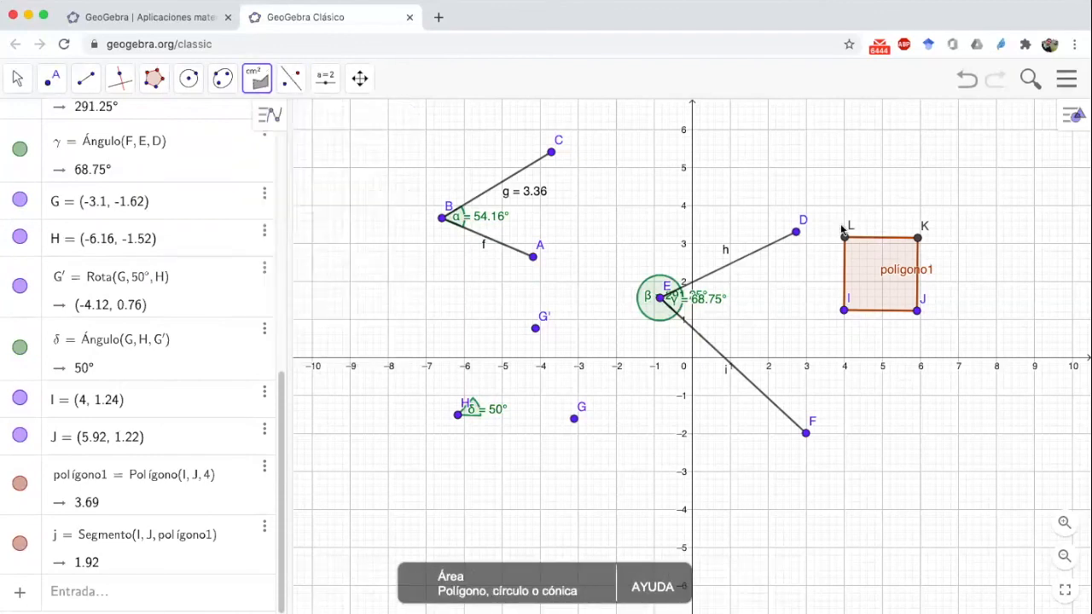
click(869, 281)
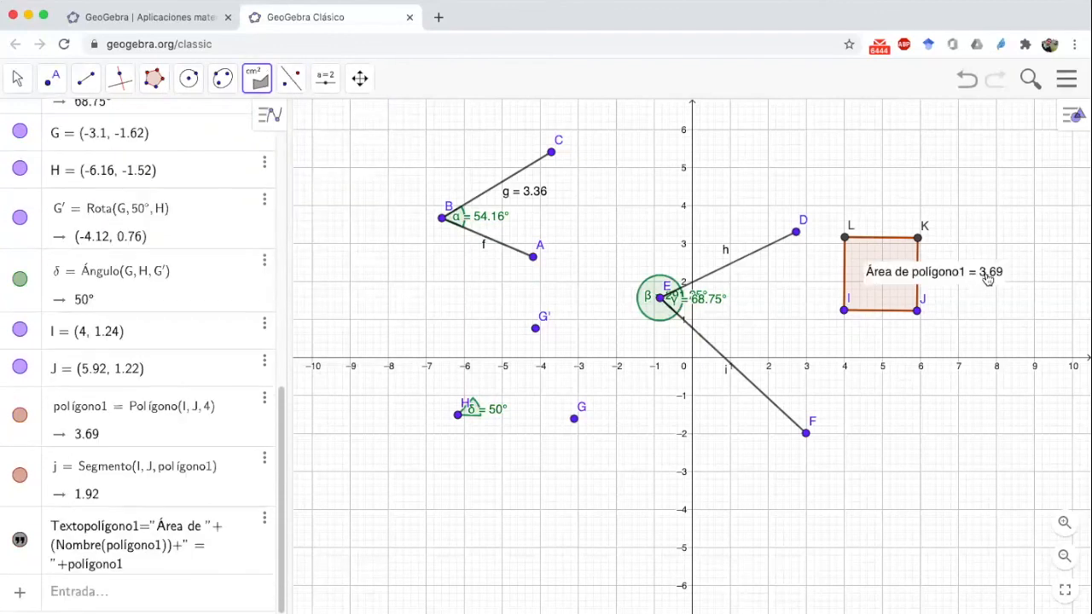
Mark the slope of segment h, between D and E, with the Pendiente tool
click(258, 79)
click(295, 251)
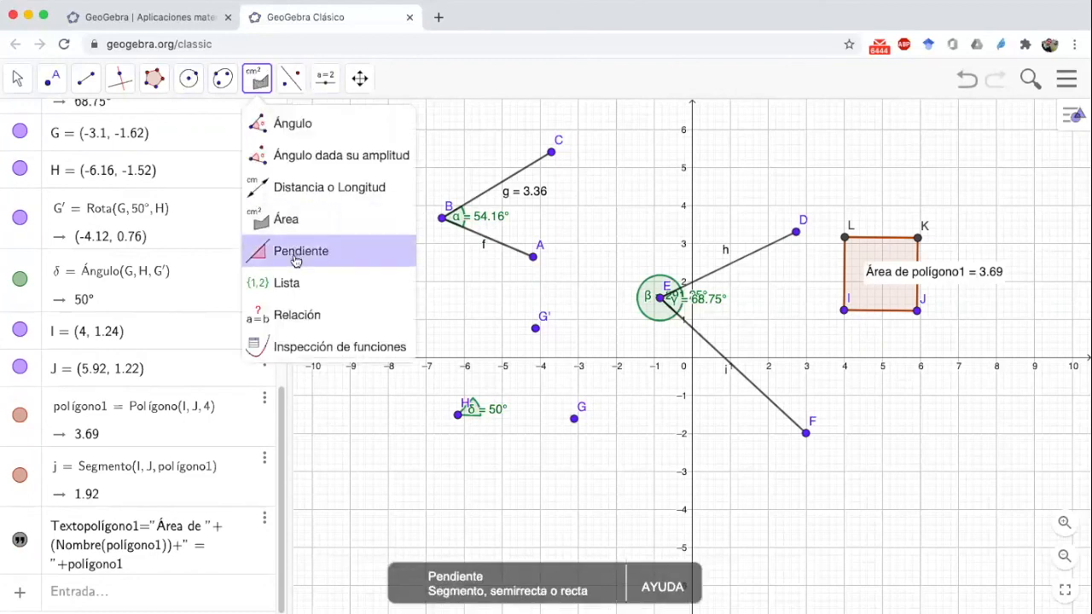
click(738, 263)
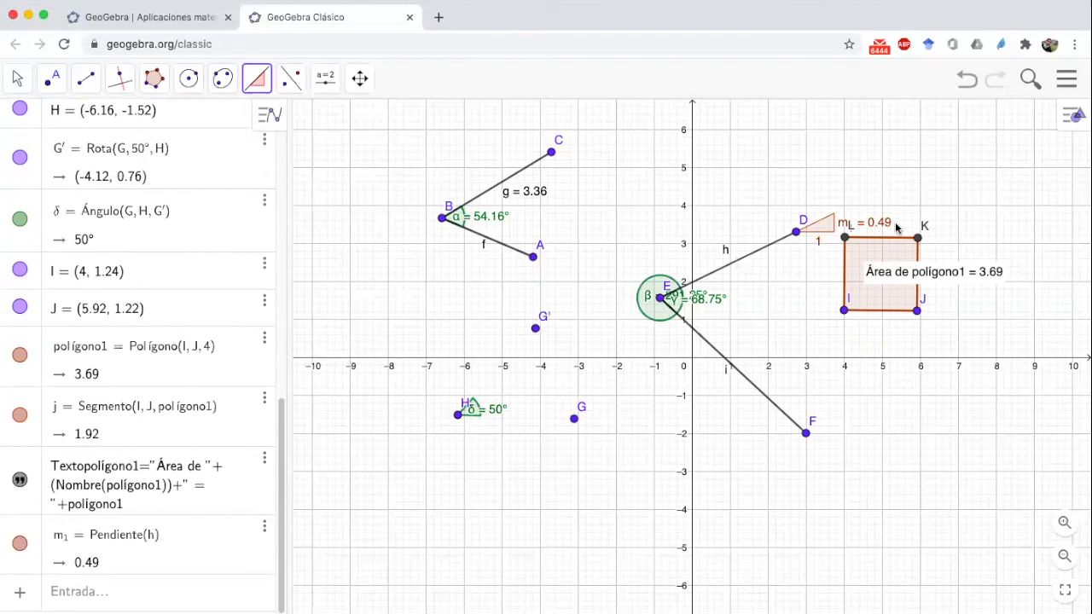
click(259, 79)
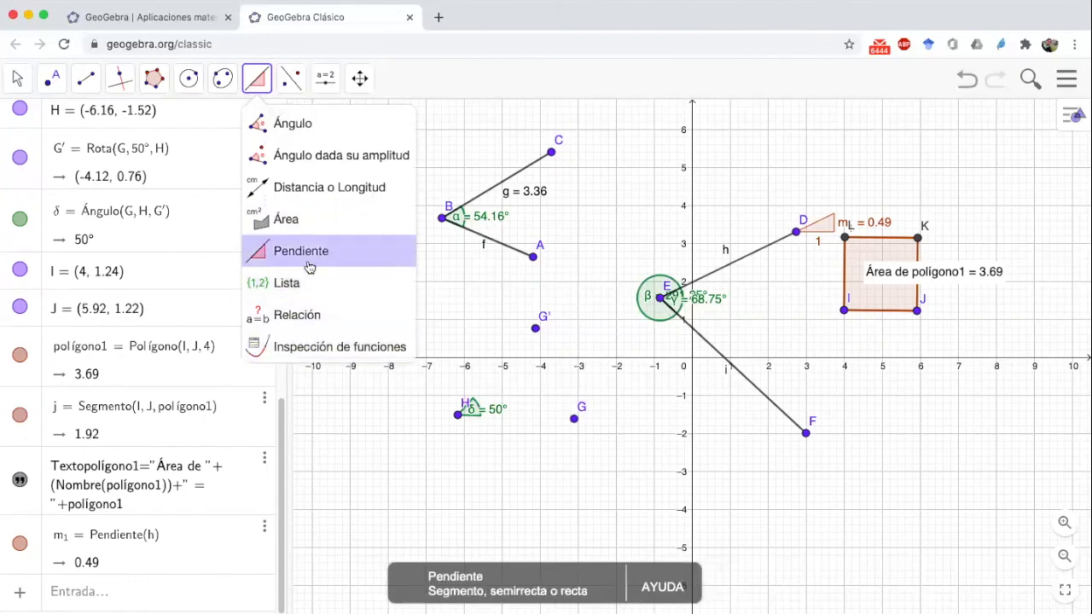
click(292, 80)
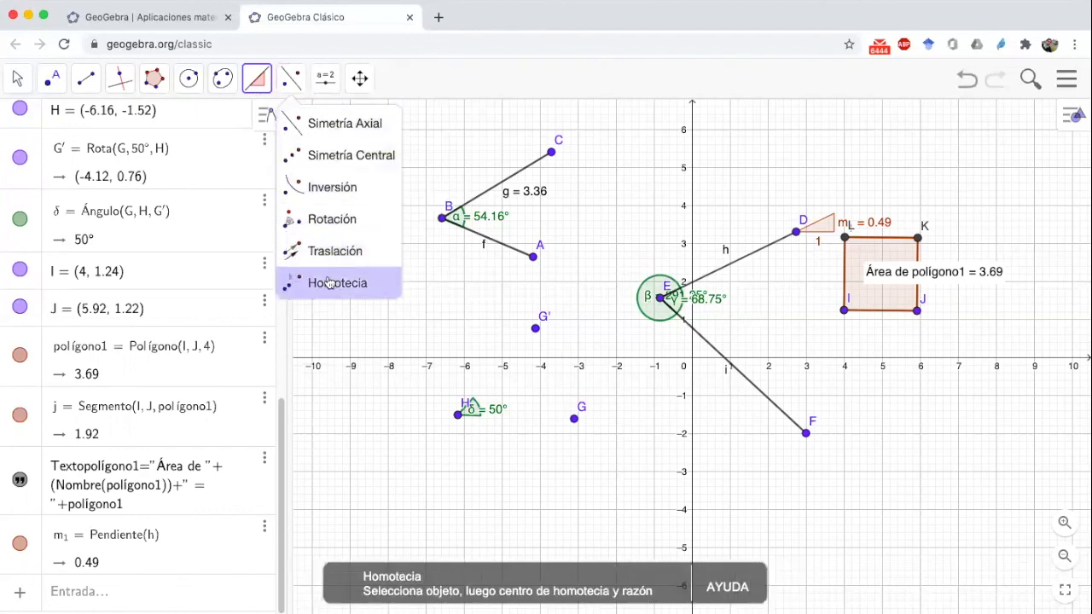
Create a number slider named m with value 1 and interval -5 to 5, placed above segment h and the square
click(326, 78)
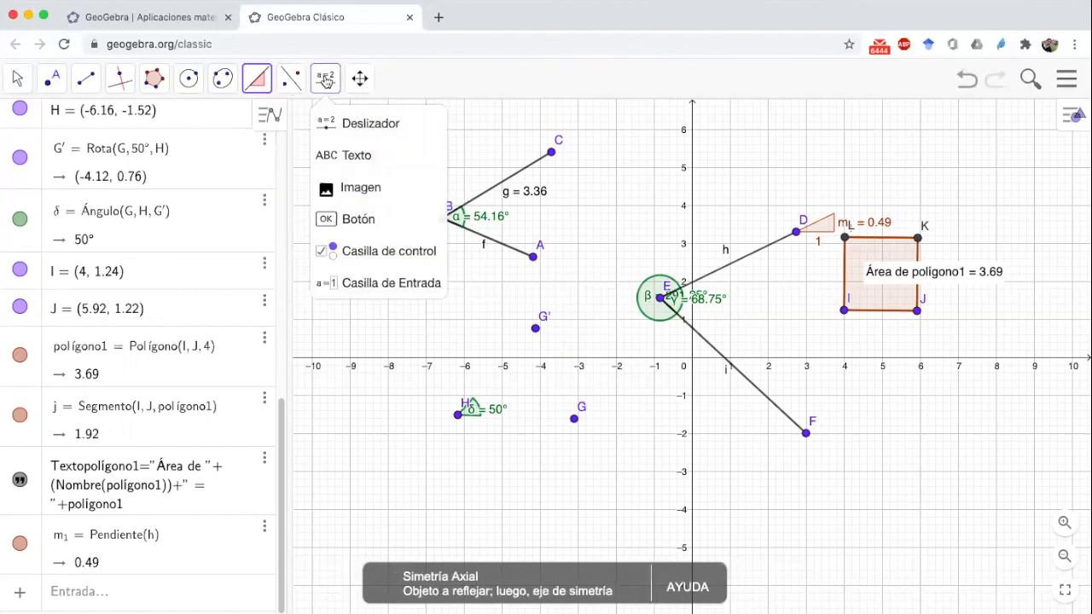
click(381, 127)
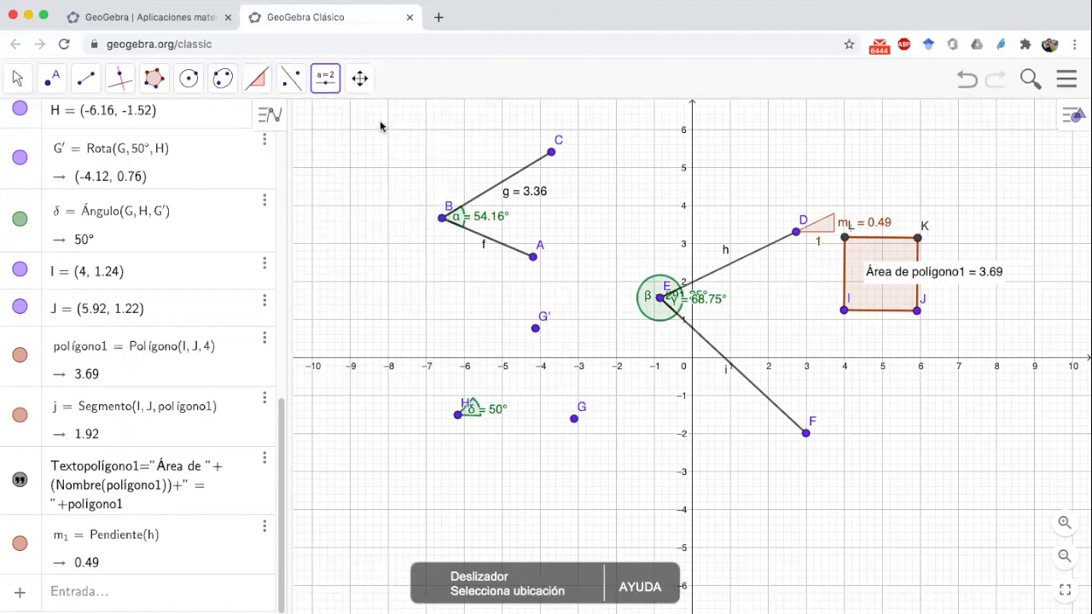
click(759, 149)
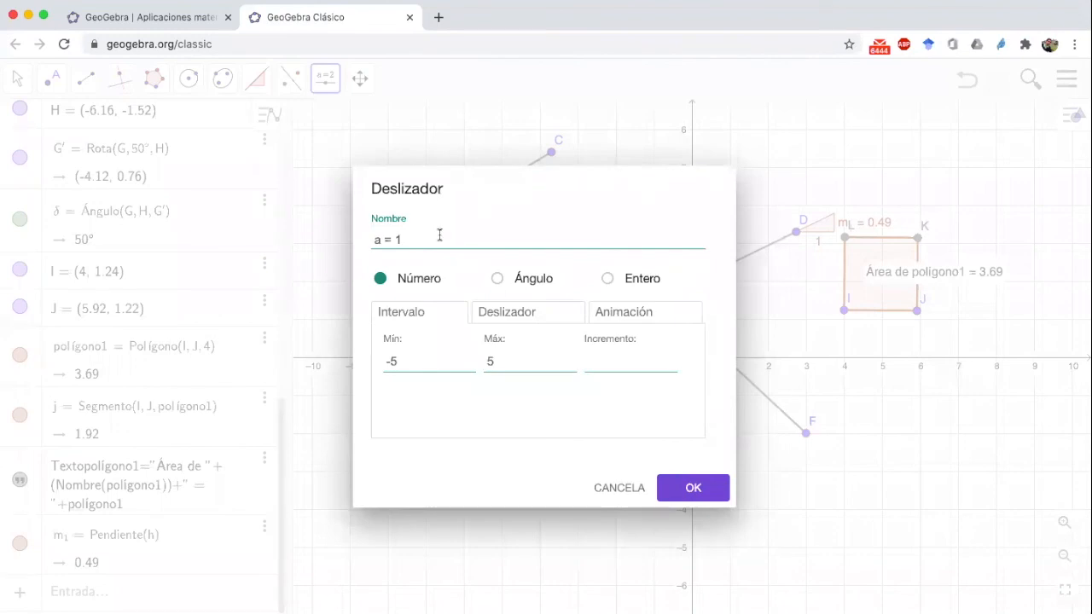
click(380, 240)
key(BackSpace)
click(698, 481)
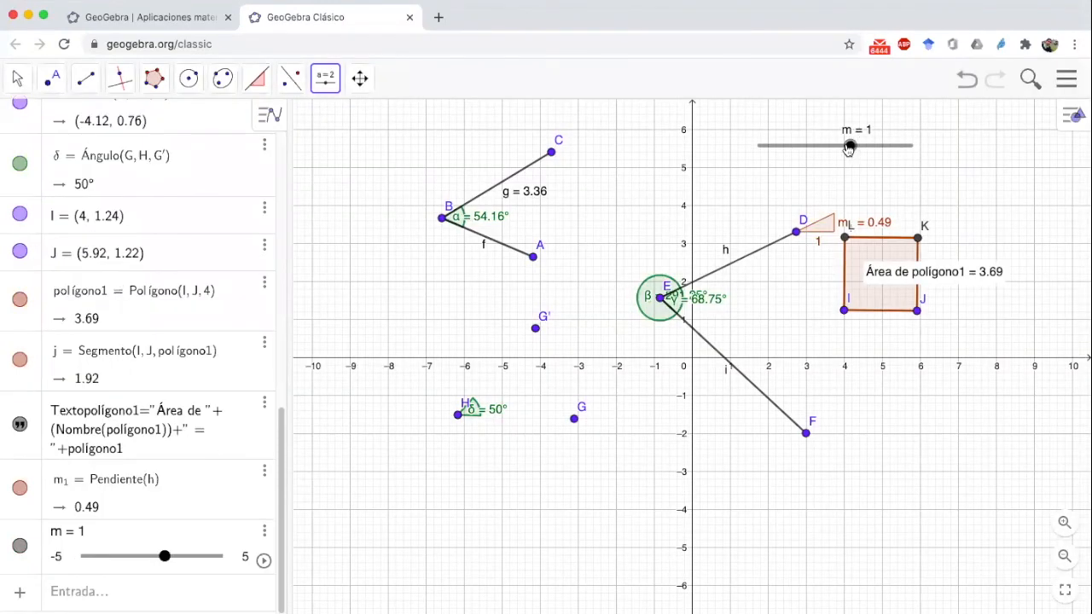
Move the m slider in the graphics view to the value -3.5
click(17, 78)
mouse_move(223, 77)
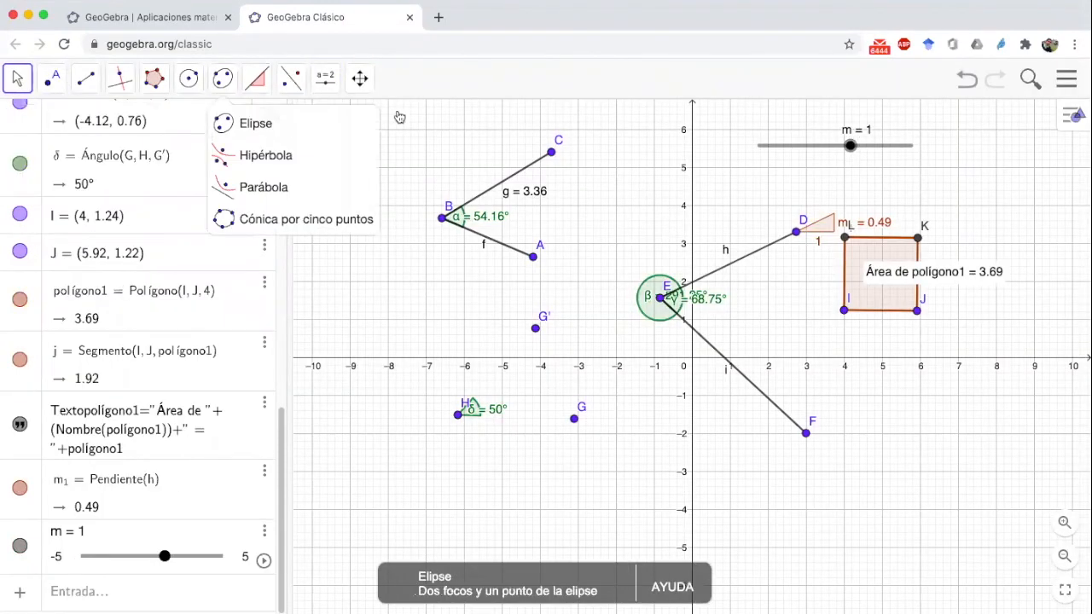
drag(856, 150, 779, 146)
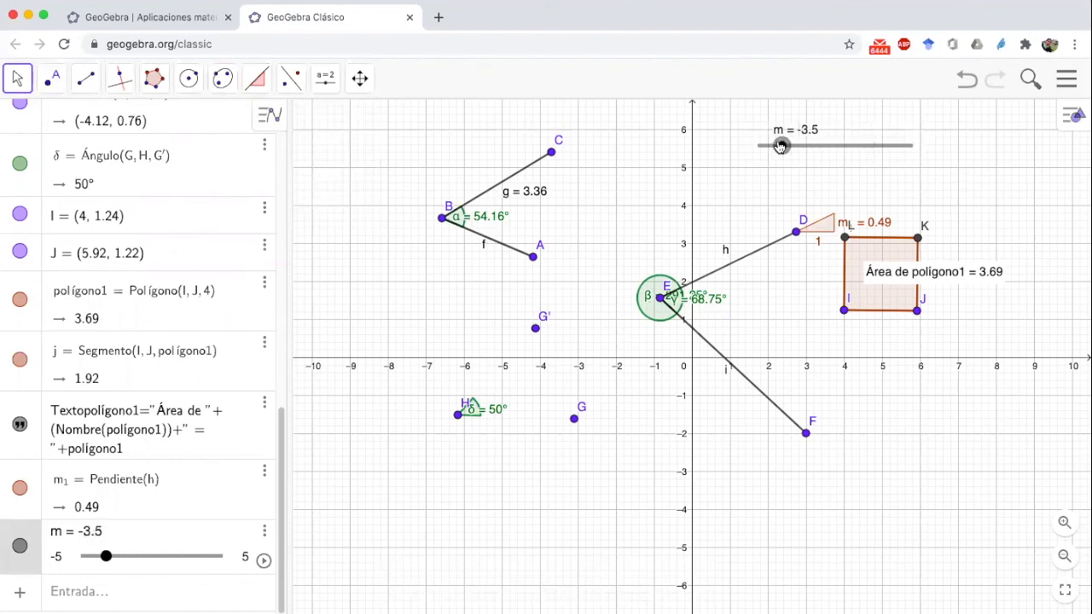